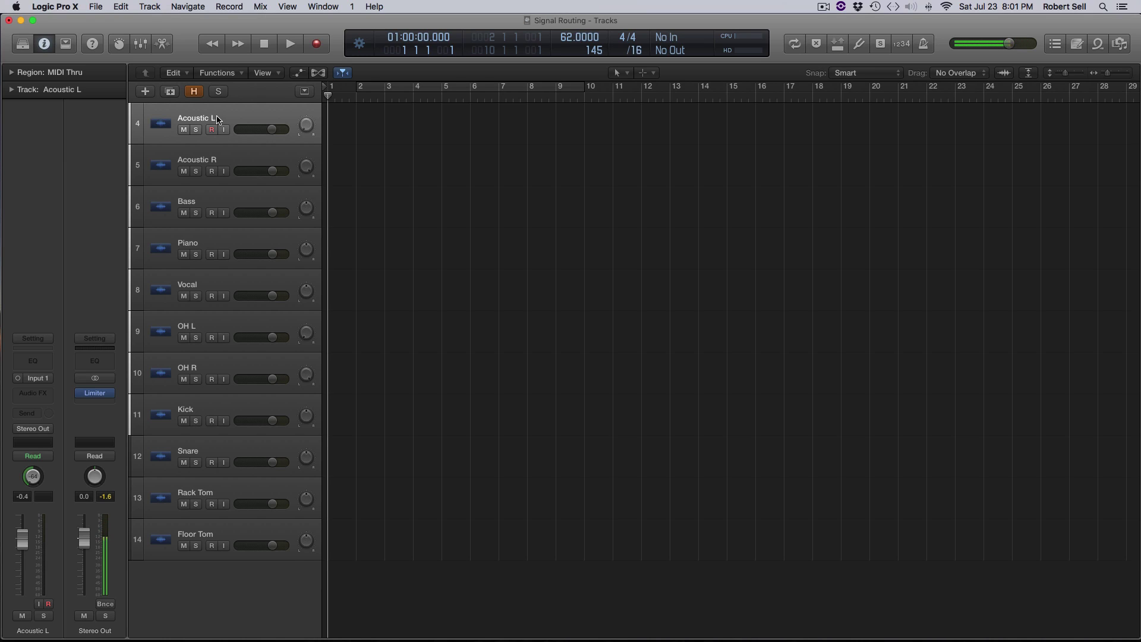
# Check the inputs of the Acoustic R through Floor Tom tracks, then return to Acoustic L.
pyautogui.click(218, 158)
pyautogui.click(221, 205)
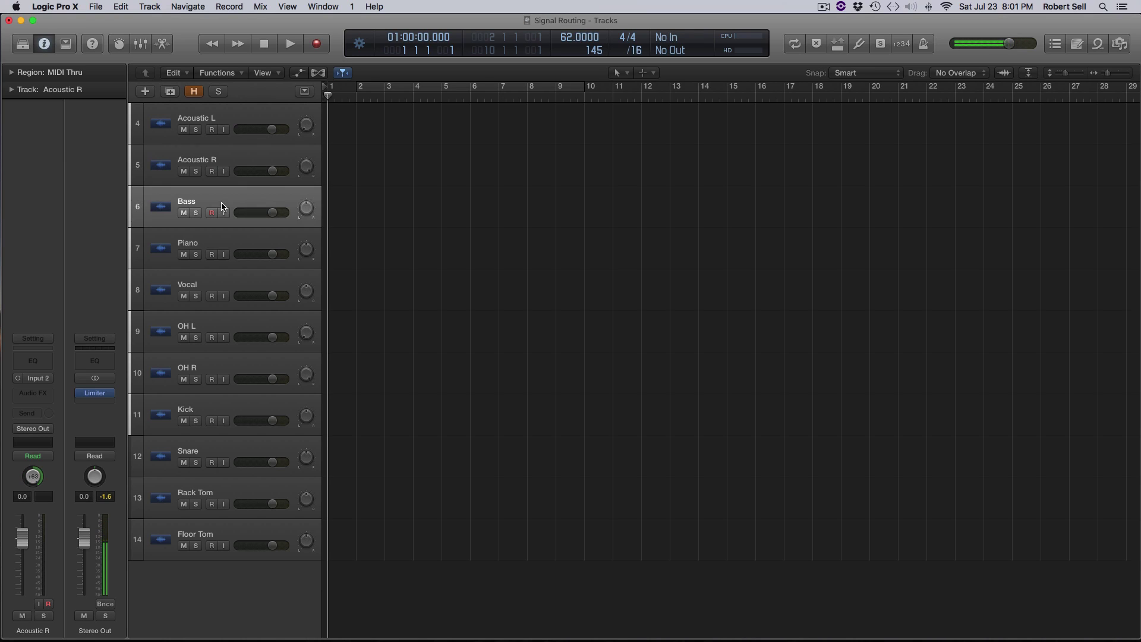
pyautogui.click(216, 244)
pyautogui.click(223, 292)
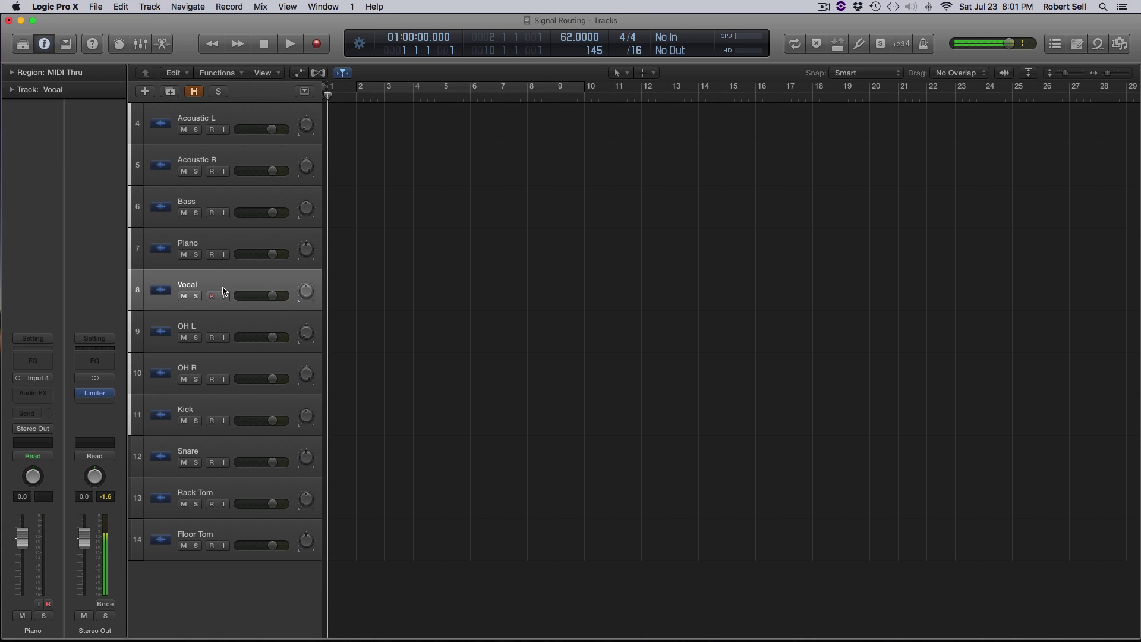
pyautogui.click(227, 331)
pyautogui.click(225, 367)
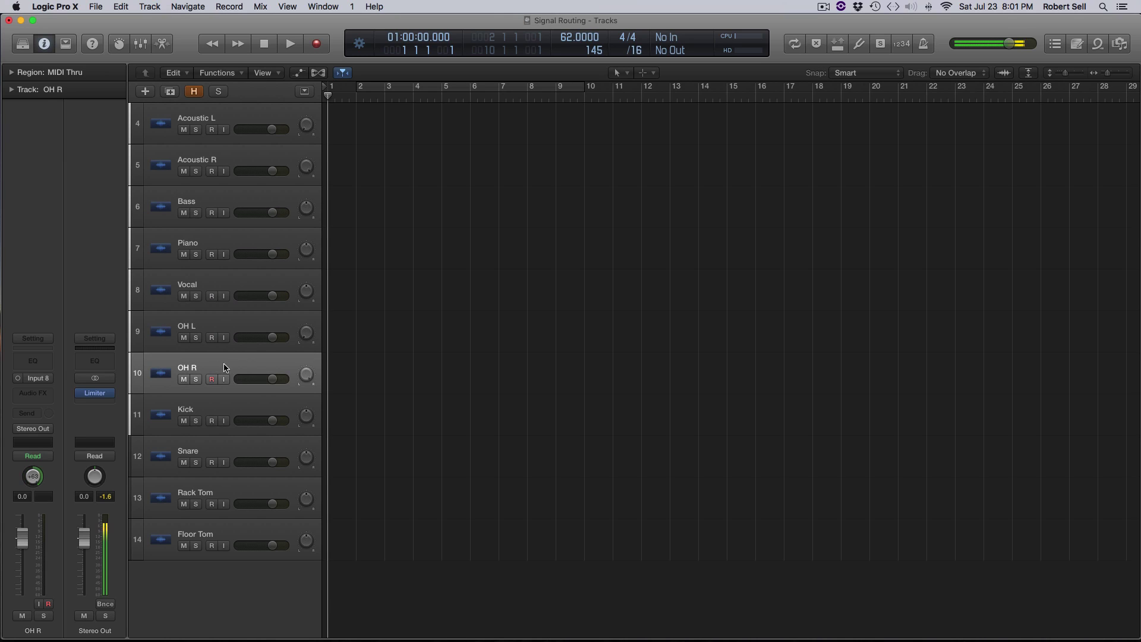
pyautogui.click(226, 413)
pyautogui.click(228, 453)
pyautogui.click(226, 498)
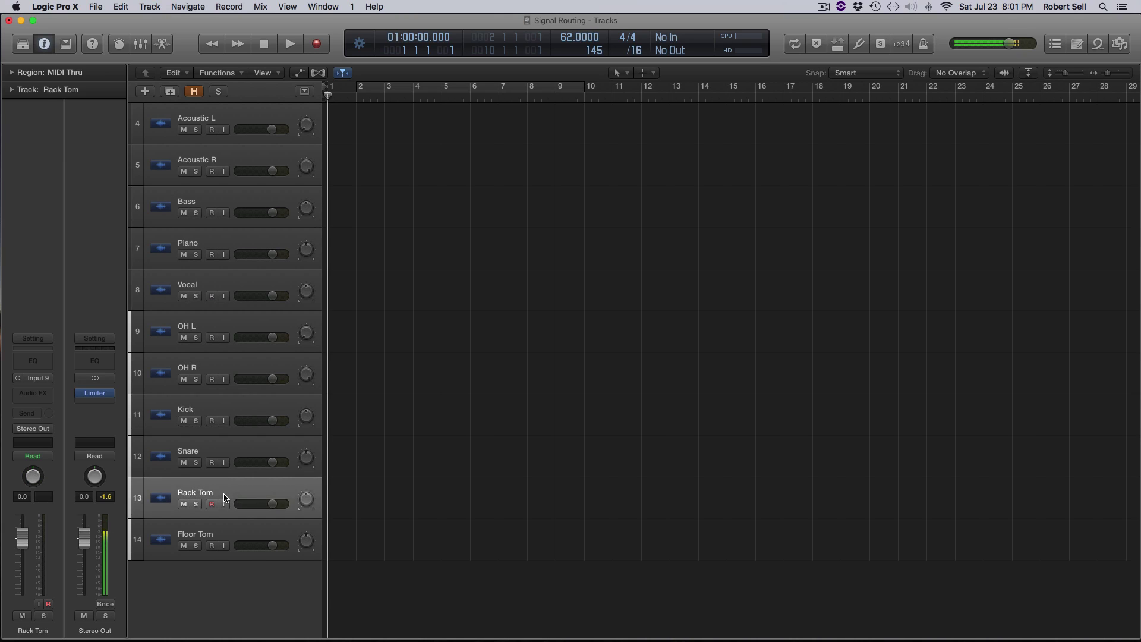
pyautogui.click(219, 534)
pyautogui.click(230, 122)
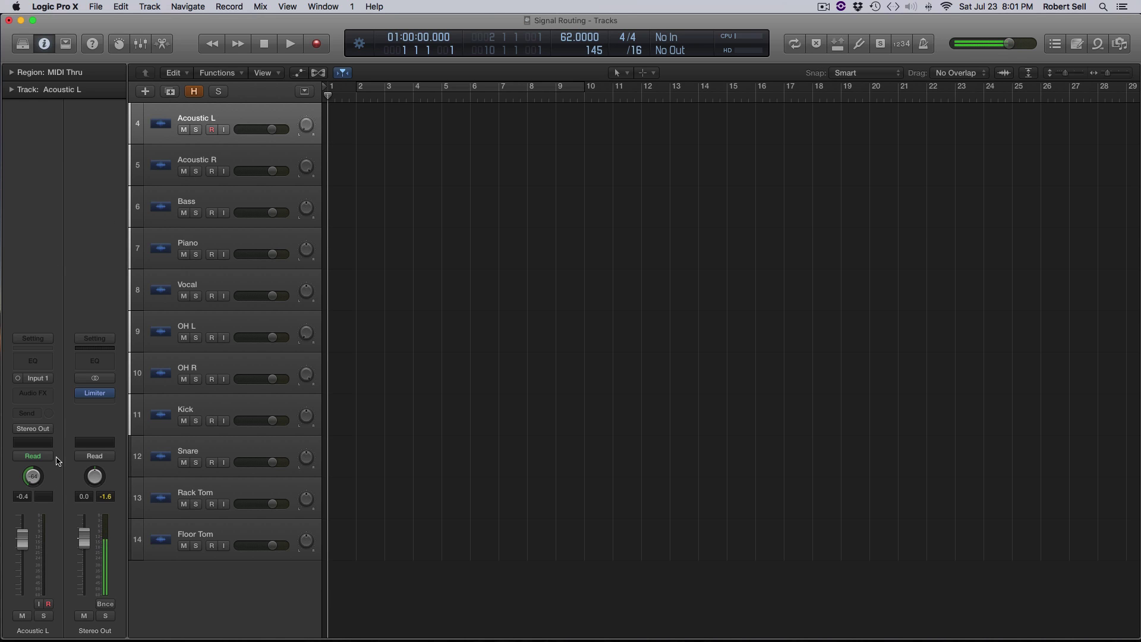
# Send Acoustic L to Bus 1, set its send level, and reset its fader to 0.0 dB.
pyautogui.click(27, 413)
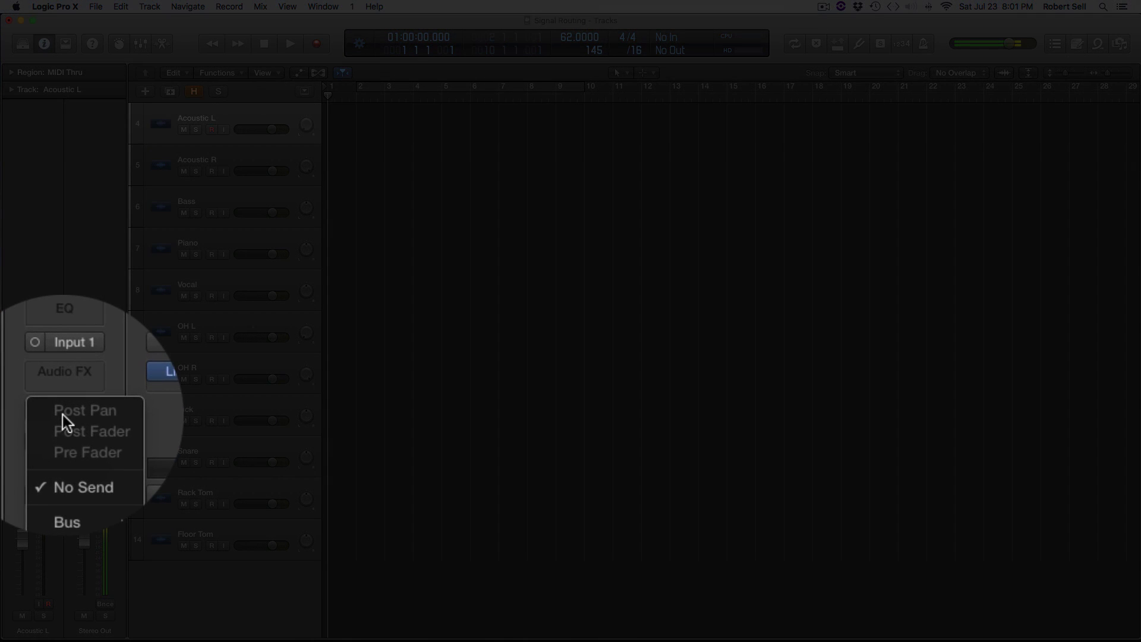
pyautogui.moveTo(94, 476)
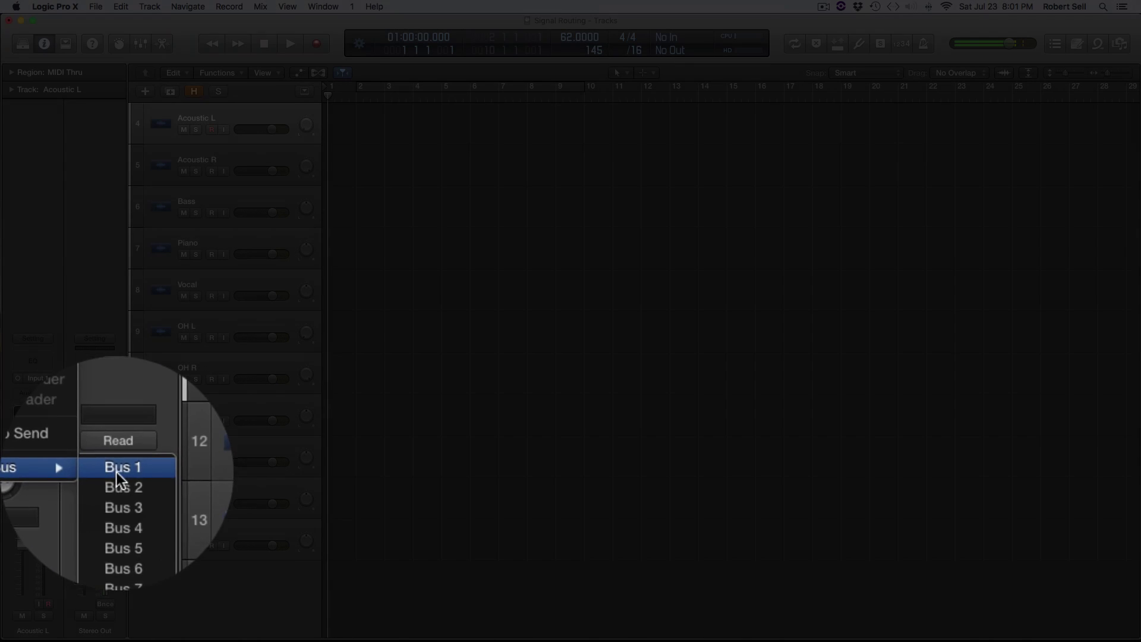
pyautogui.click(118, 474)
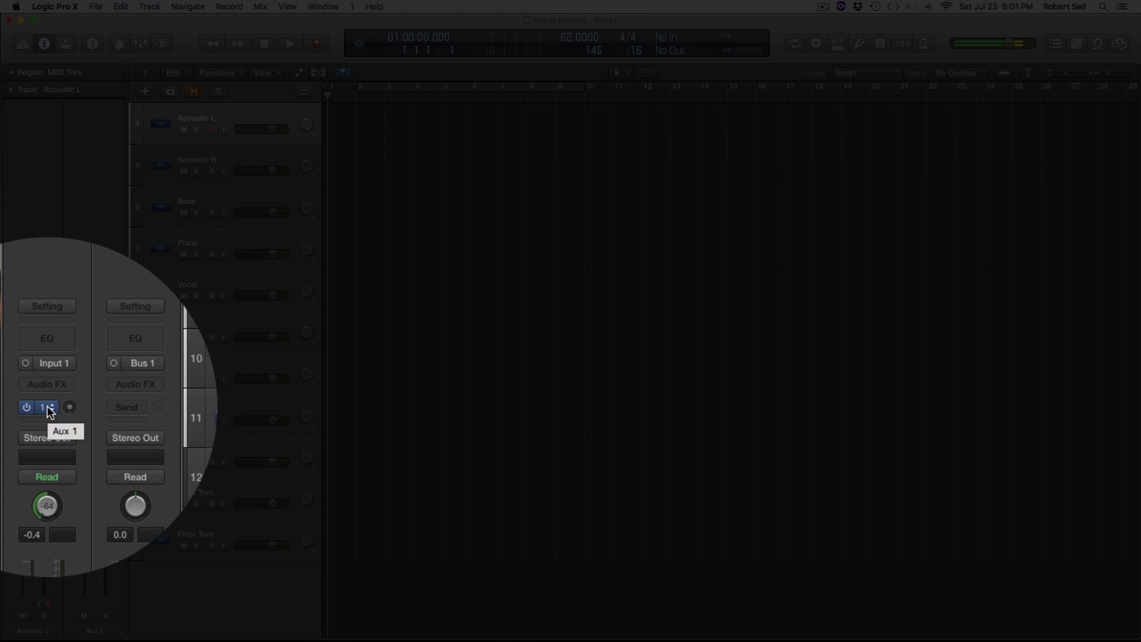
pyautogui.moveTo(70, 407); pyautogui.dragTo(76, 395)
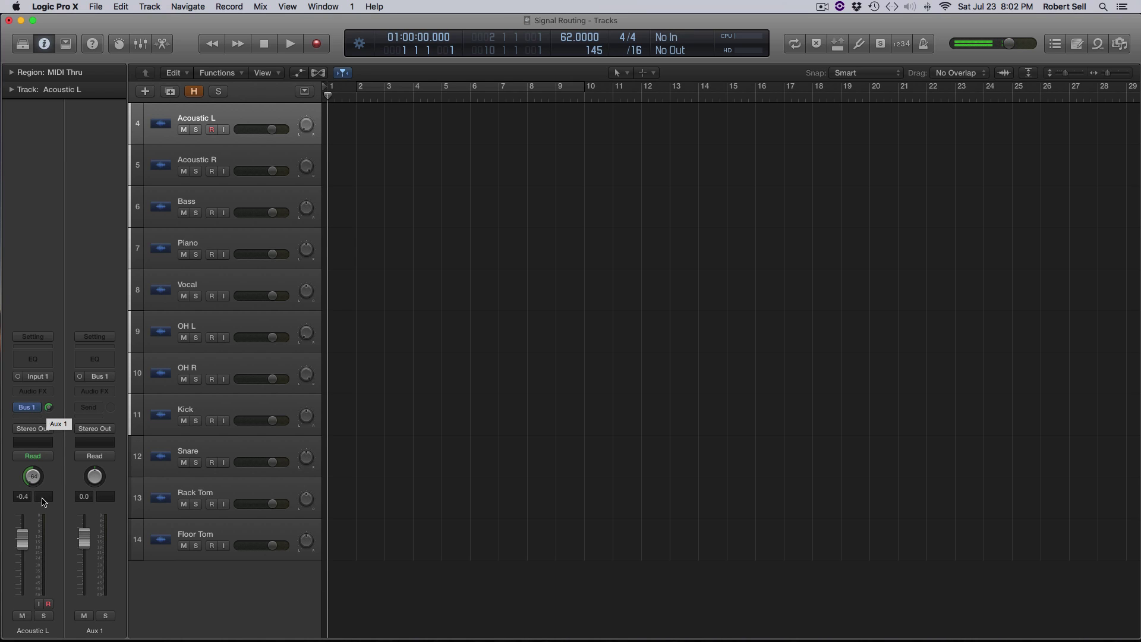
pyautogui.moveTo(22, 538); pyautogui.dragTo(24, 578)
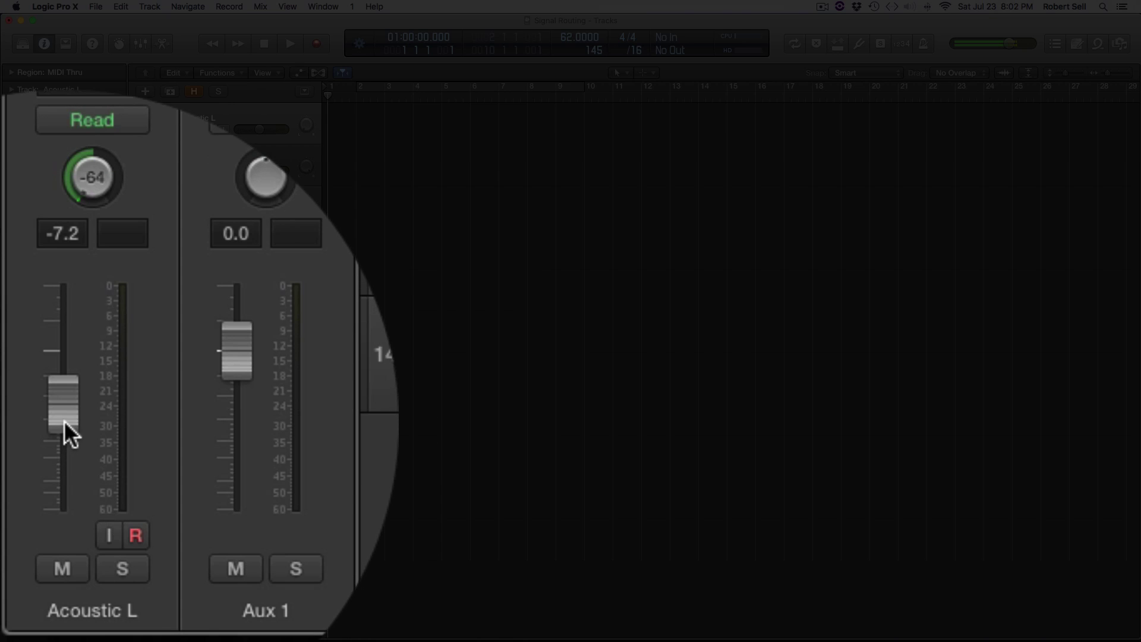
pyautogui.keyDown('alt'); pyautogui.click(22, 559); pyautogui.keyUp('alt')
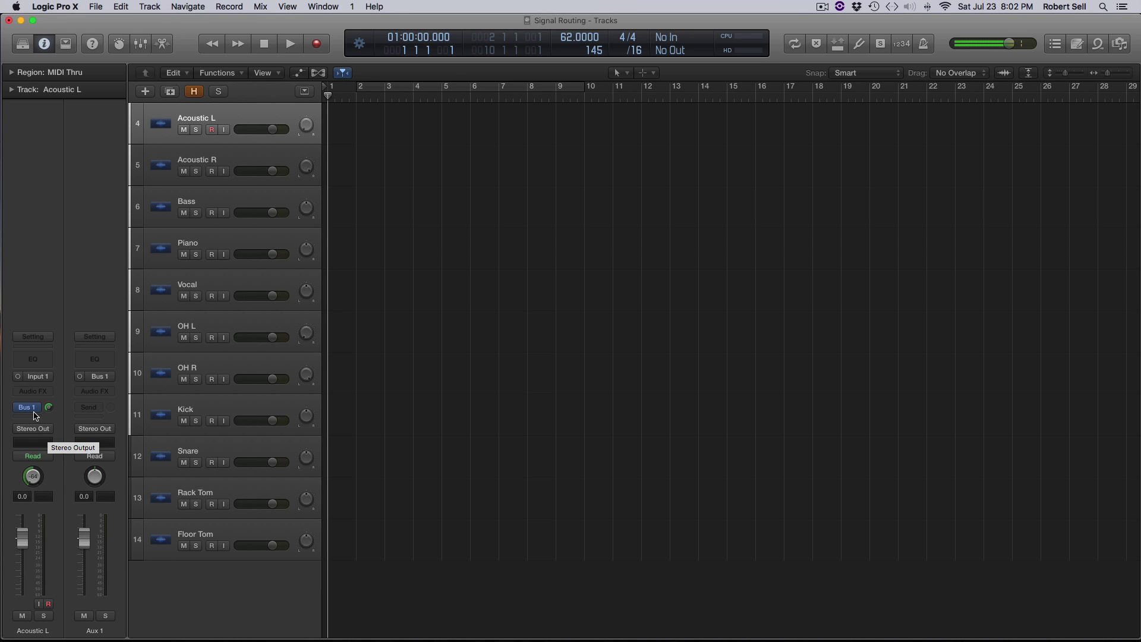
pyautogui.moveTo(36, 412)
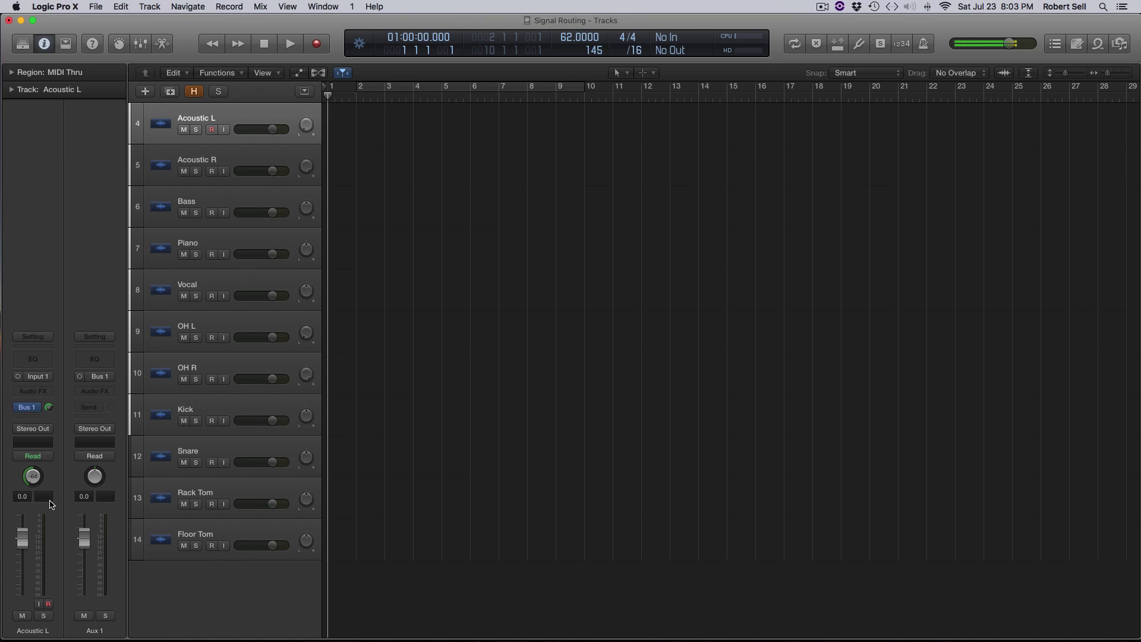
# Open the mixer with X, enlarge it to show every row, and select Aux 1.
pyautogui.press('x')
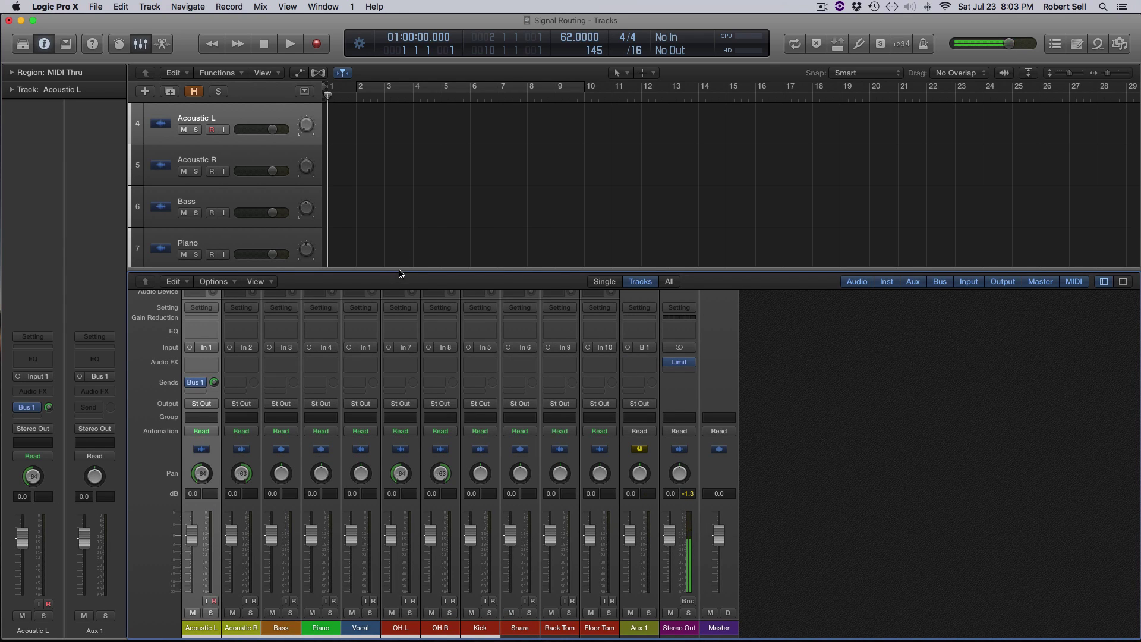
pyautogui.moveTo(397, 276); pyautogui.dragTo(397, 234)
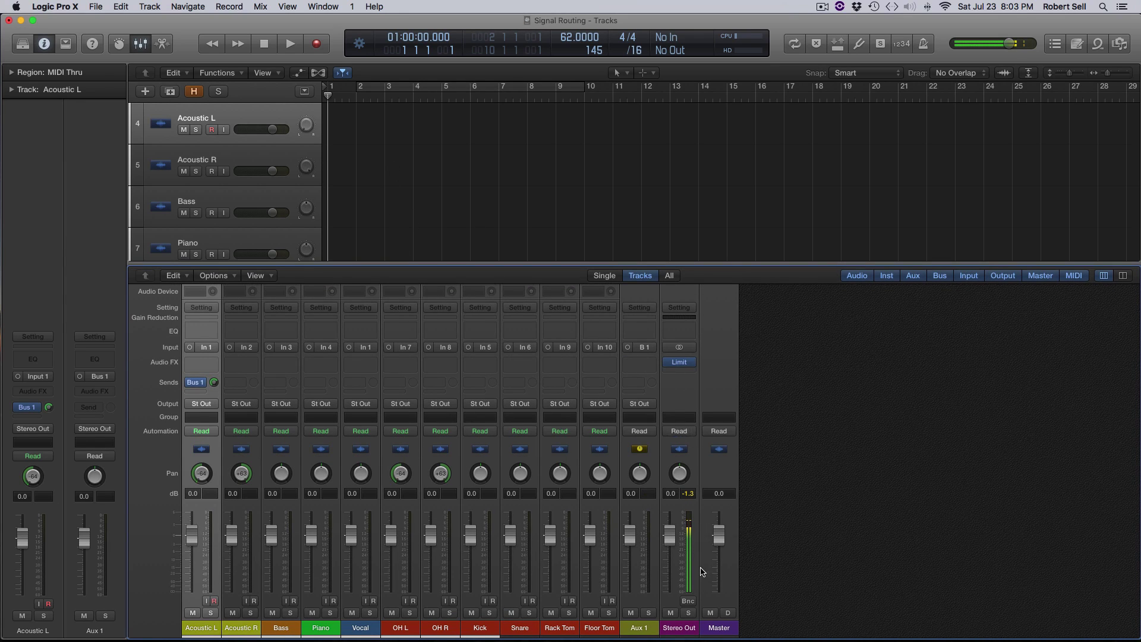
pyautogui.click(637, 632)
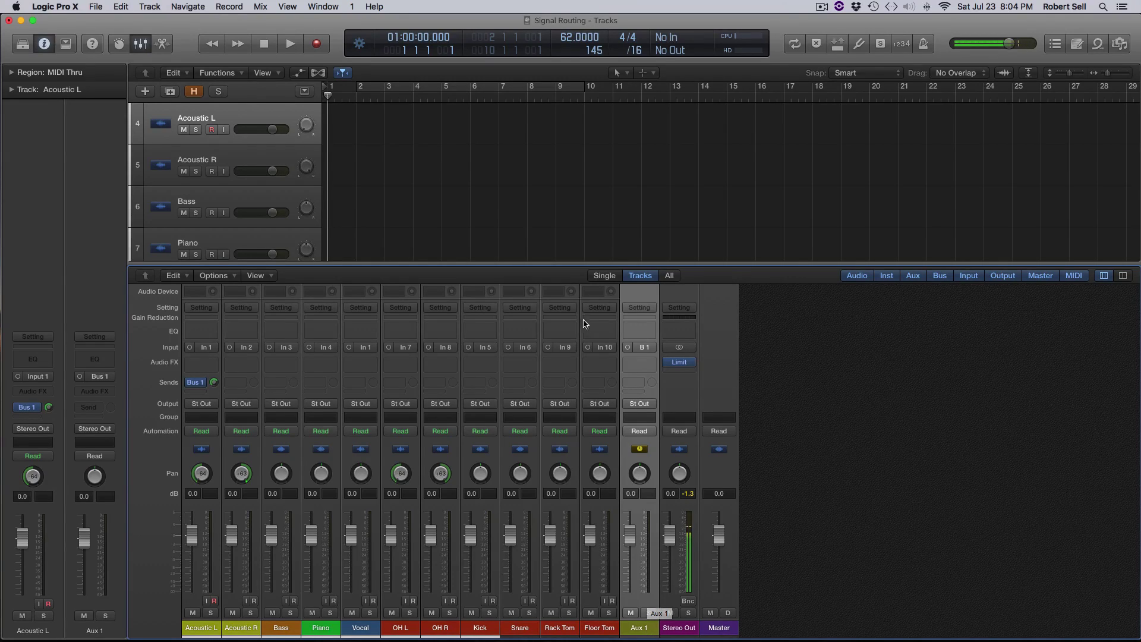
pyautogui.moveTo(204, 388)
# Insert a Mono→Stereo Space Designer reverb on Aux 1.
pyautogui.click(637, 362)
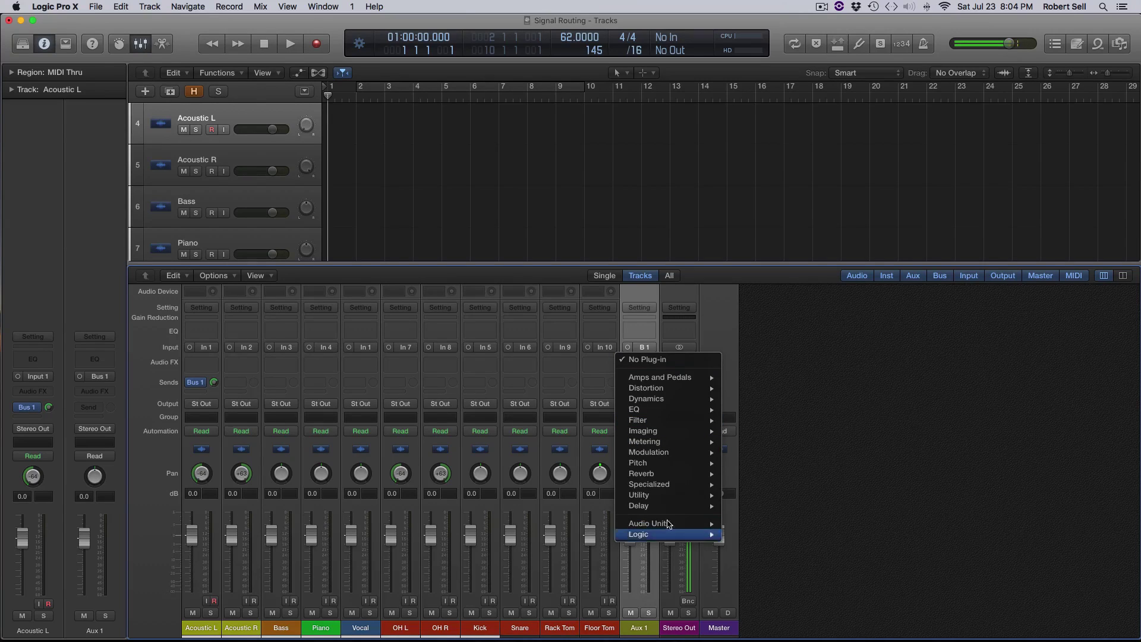
pyautogui.moveTo(675, 487)
pyautogui.moveTo(641, 474)
pyautogui.moveTo(767, 503)
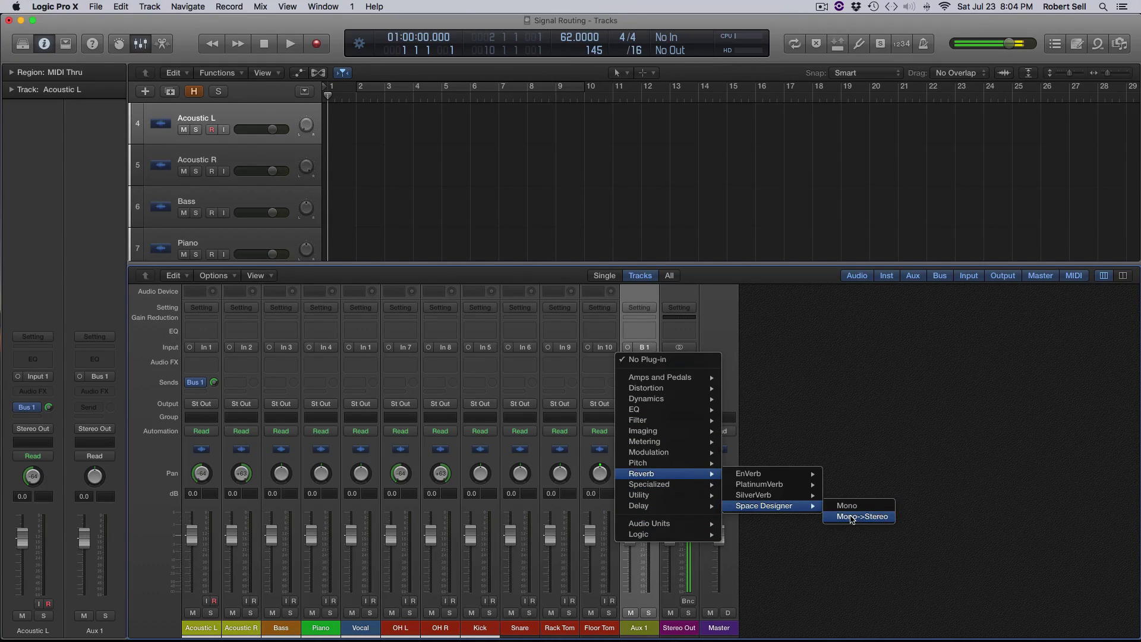
pyautogui.click(856, 518)
# Load the 1.4s Nice Room preset and close the reverb window.
pyautogui.click(149, 67)
pyautogui.moveTo(127, 342)
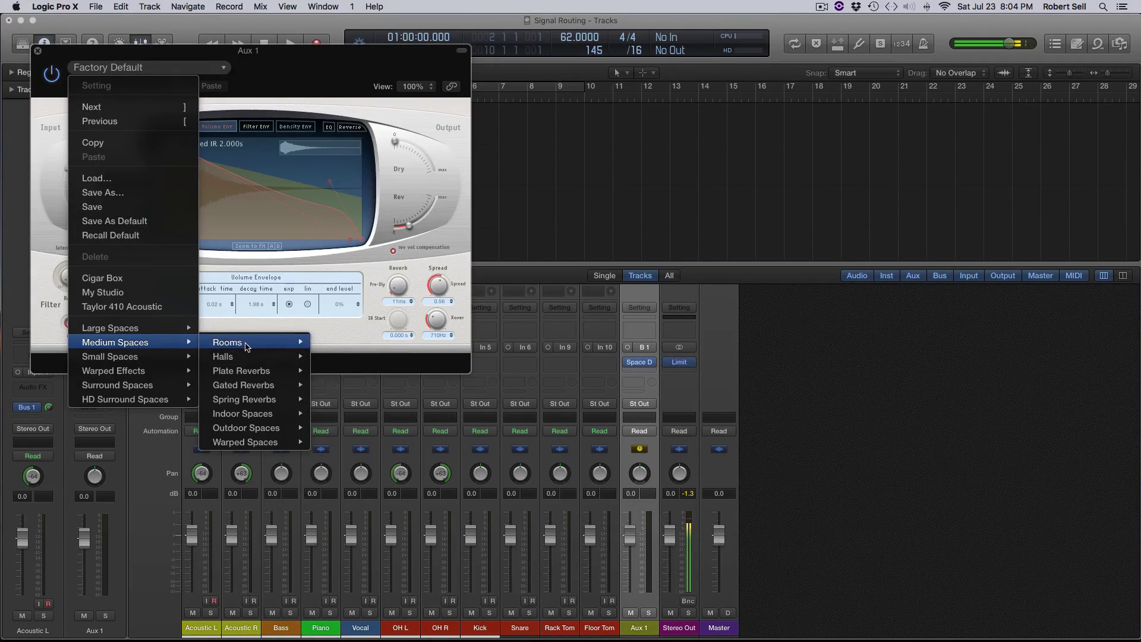
pyautogui.moveTo(247, 346)
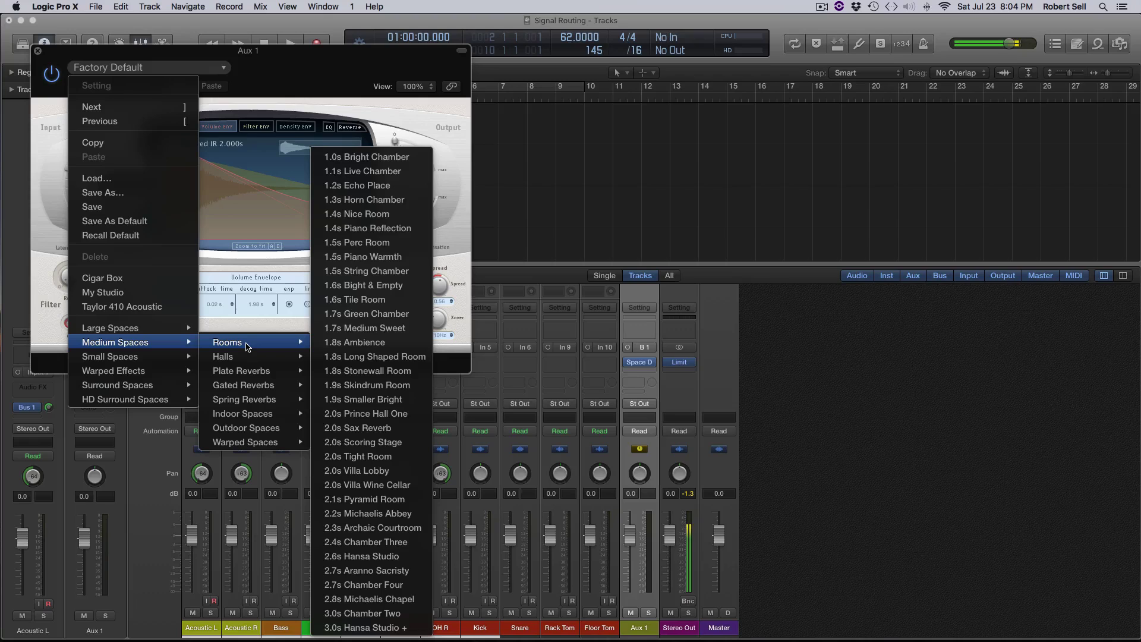
pyautogui.click(379, 214)
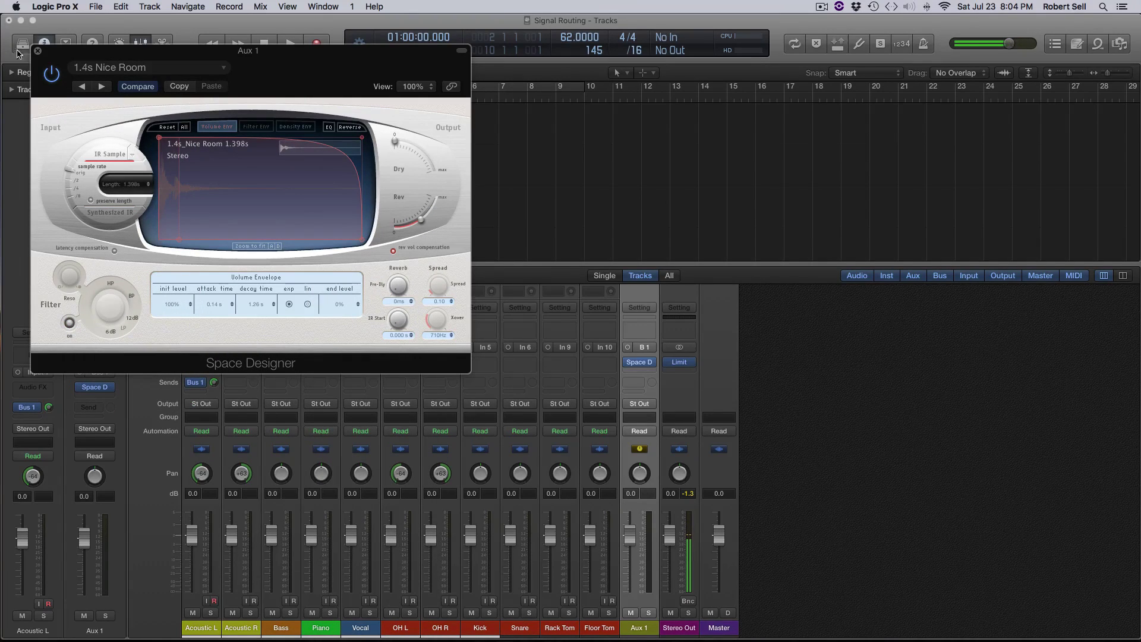
pyautogui.click(38, 51)
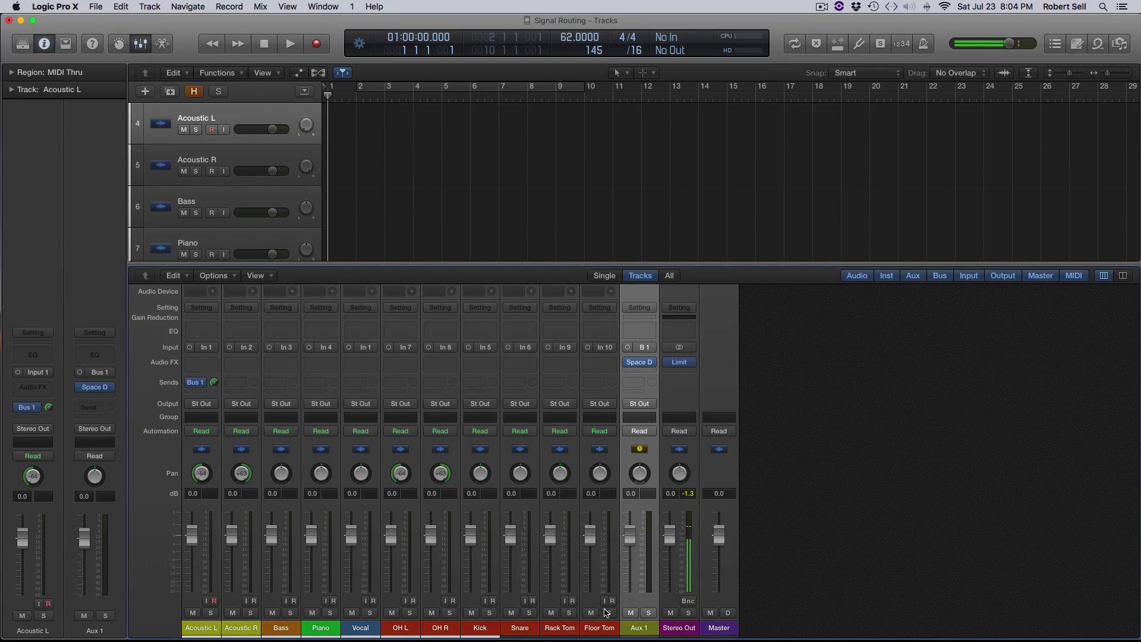
pyautogui.click(236, 382)
# Send Acoustic R to Bus 1 (Aux 1) and set its send level.
pyautogui.moveTo(252, 441)
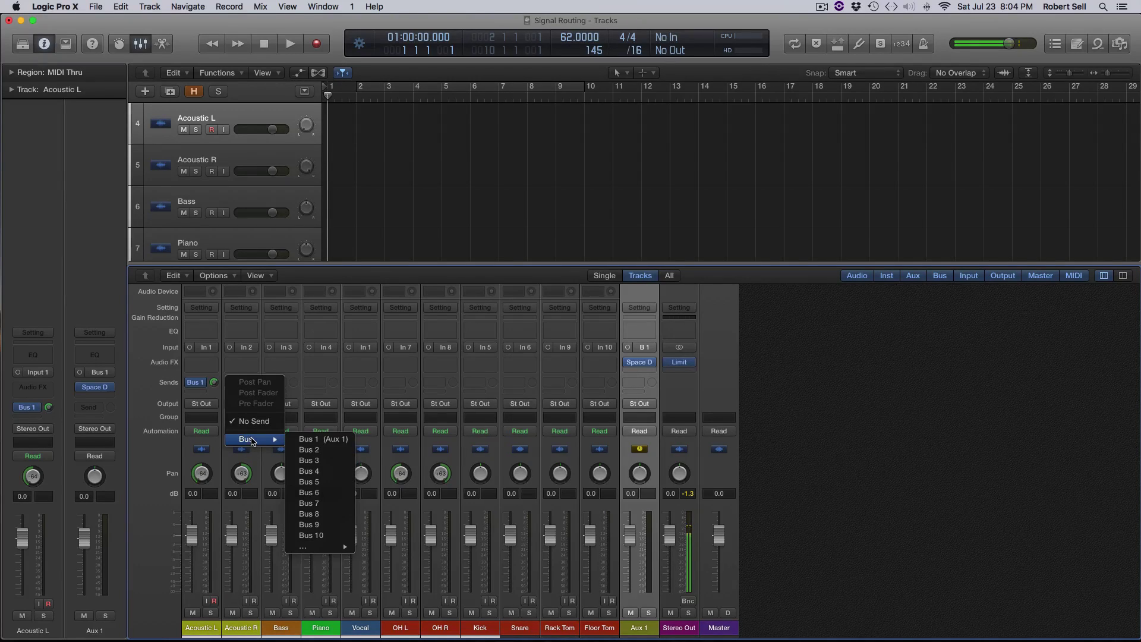
pyautogui.click(312, 440)
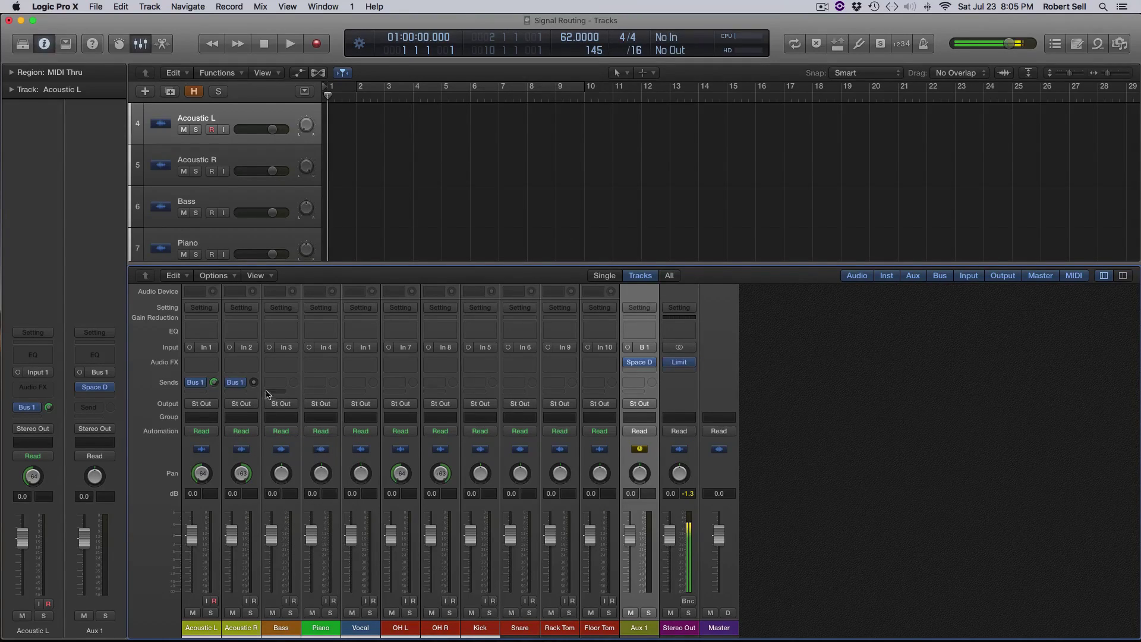
pyautogui.moveTo(254, 382); pyautogui.dragTo(254, 398)
# Turn the Aux 1 Space Designer wet level up to maximum and close its window.
pyautogui.click(642, 362)
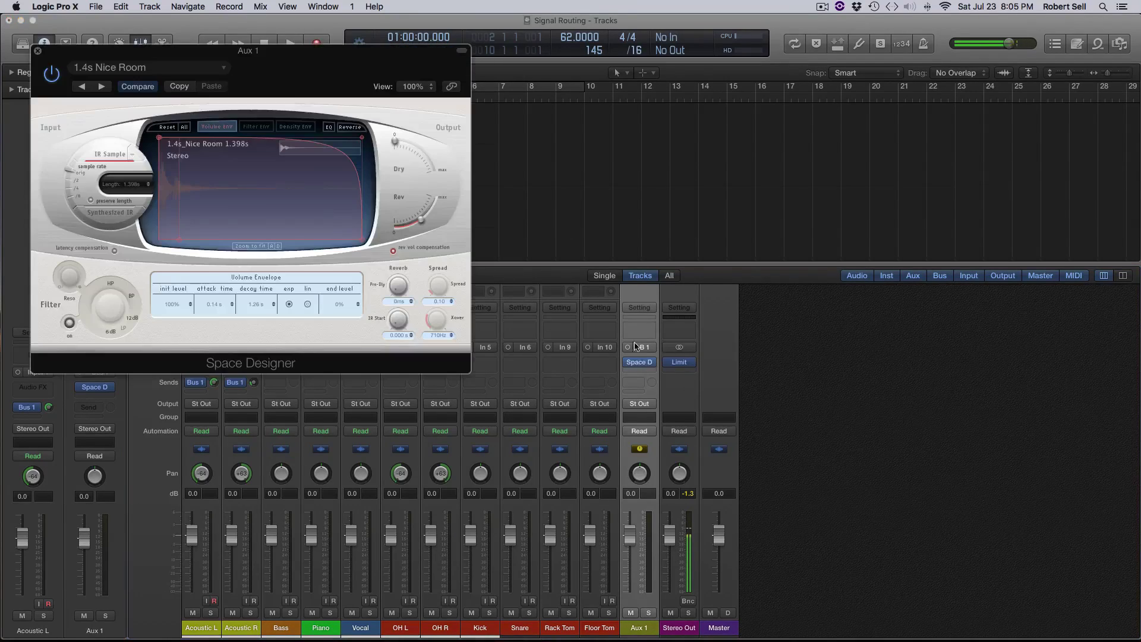
pyautogui.moveTo(421, 221)
pyautogui.moveTo(421, 221); pyautogui.dragTo(442, 174)
pyautogui.click(37, 51)
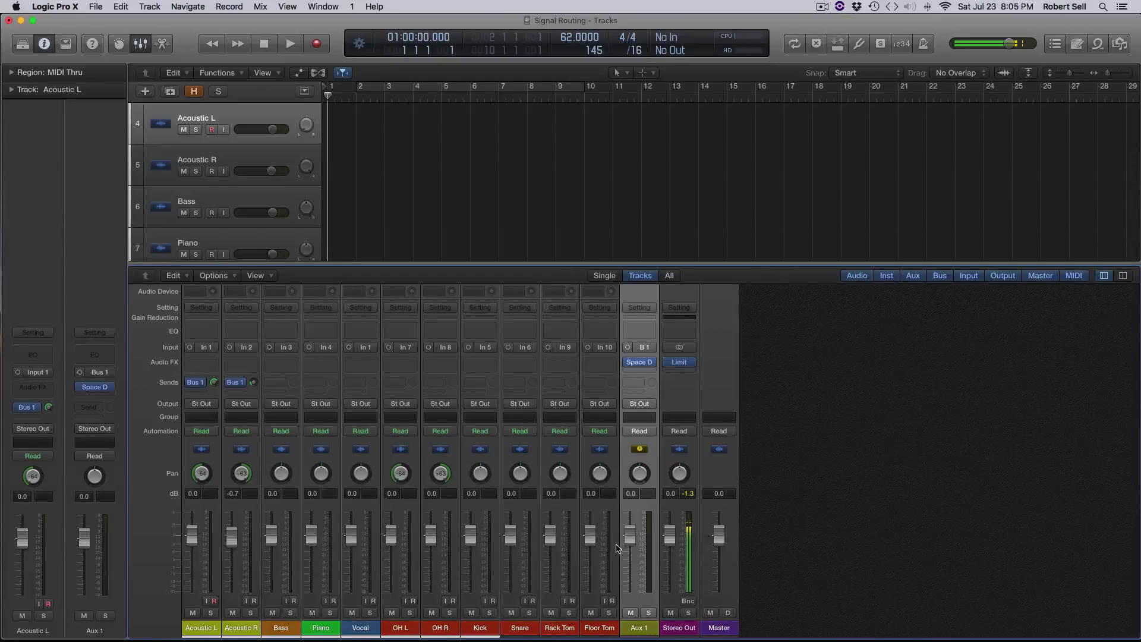
pyautogui.moveTo(648, 365)
# Send the Piano channel to Bus 1.
pyautogui.click(325, 632)
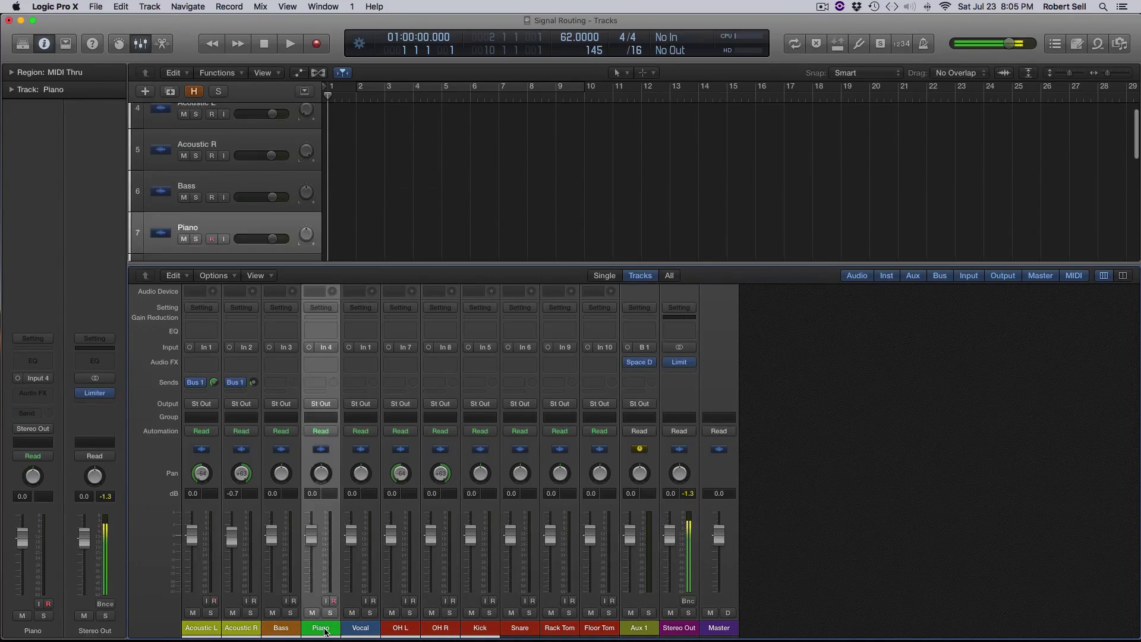
pyautogui.click(320, 383)
pyautogui.moveTo(327, 438)
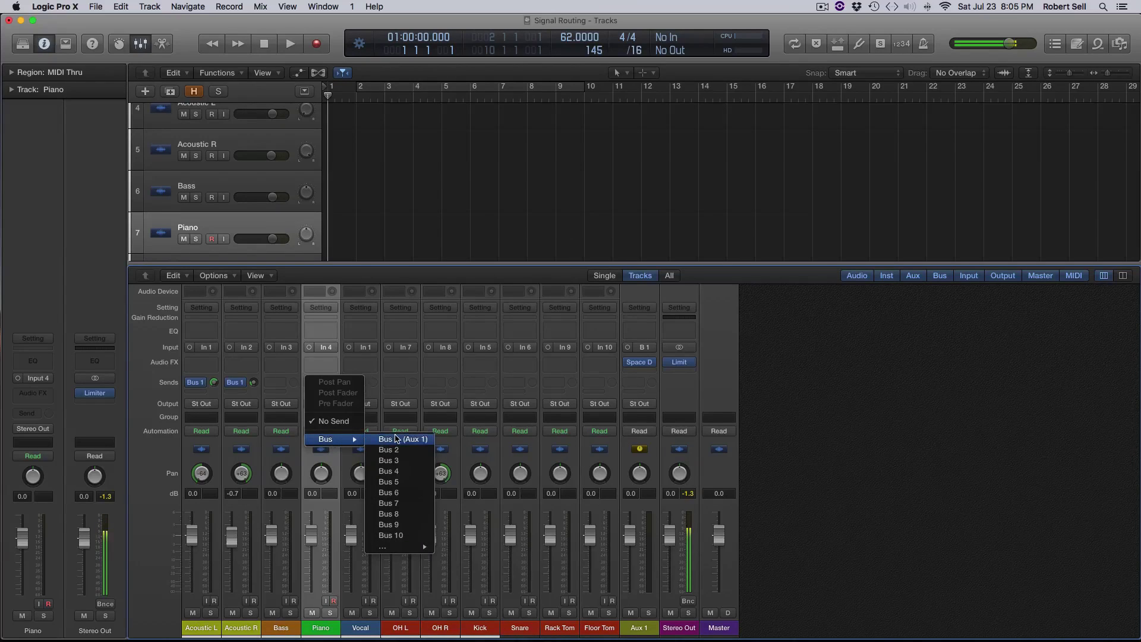
pyautogui.click(396, 438)
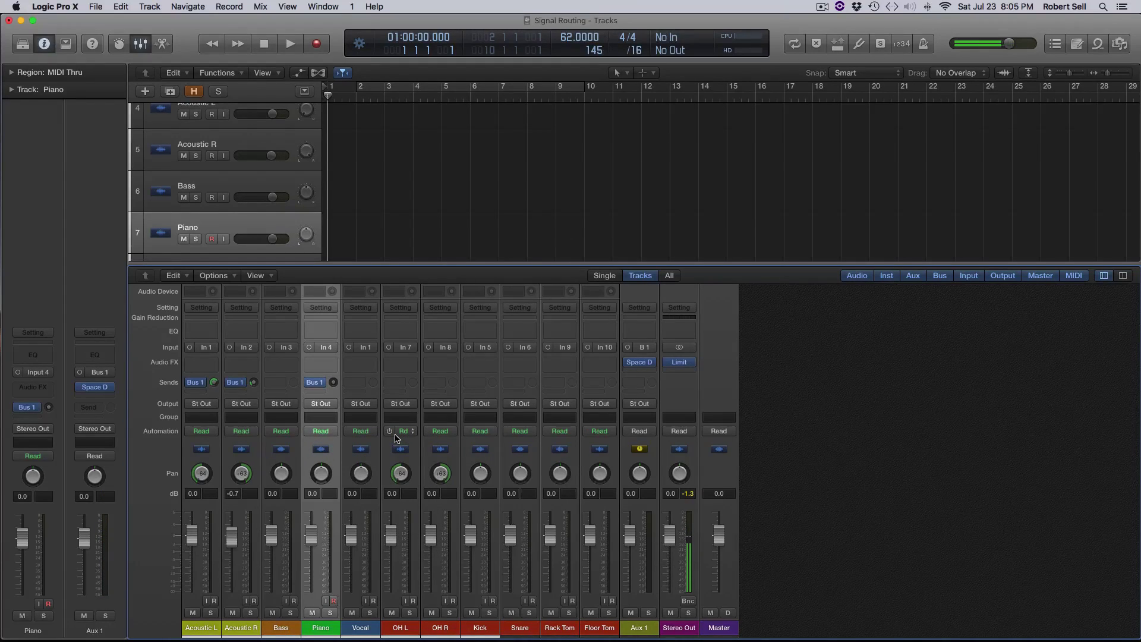
# Send the Vocal channel to Bus 2, creating a new Aux 2.
pyautogui.click(367, 631)
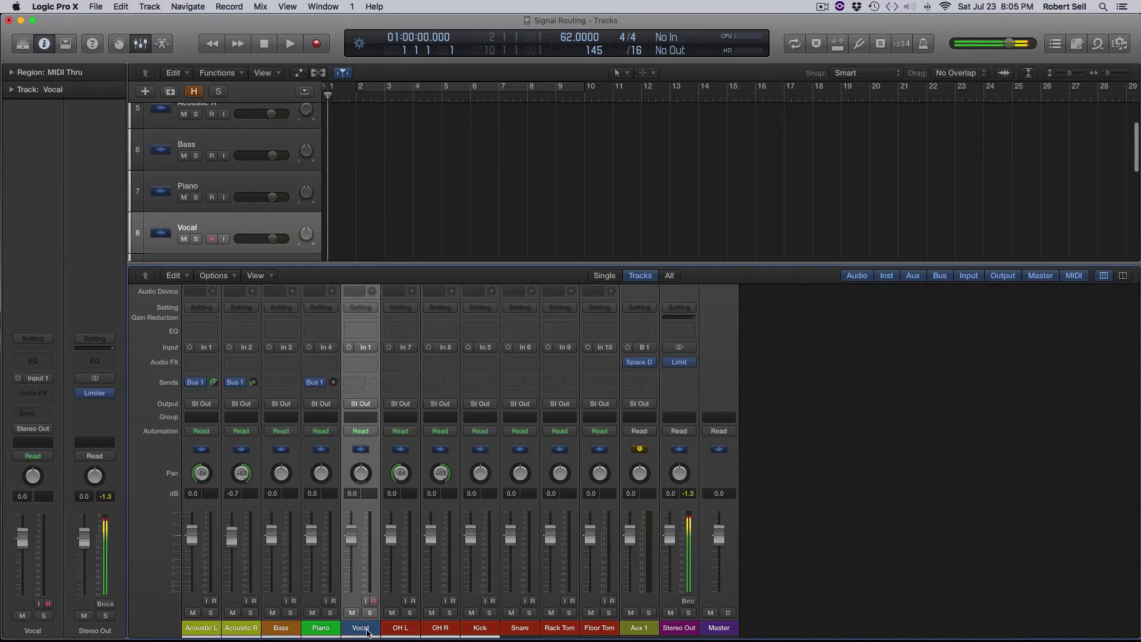
pyautogui.click(359, 383)
pyautogui.moveTo(380, 439)
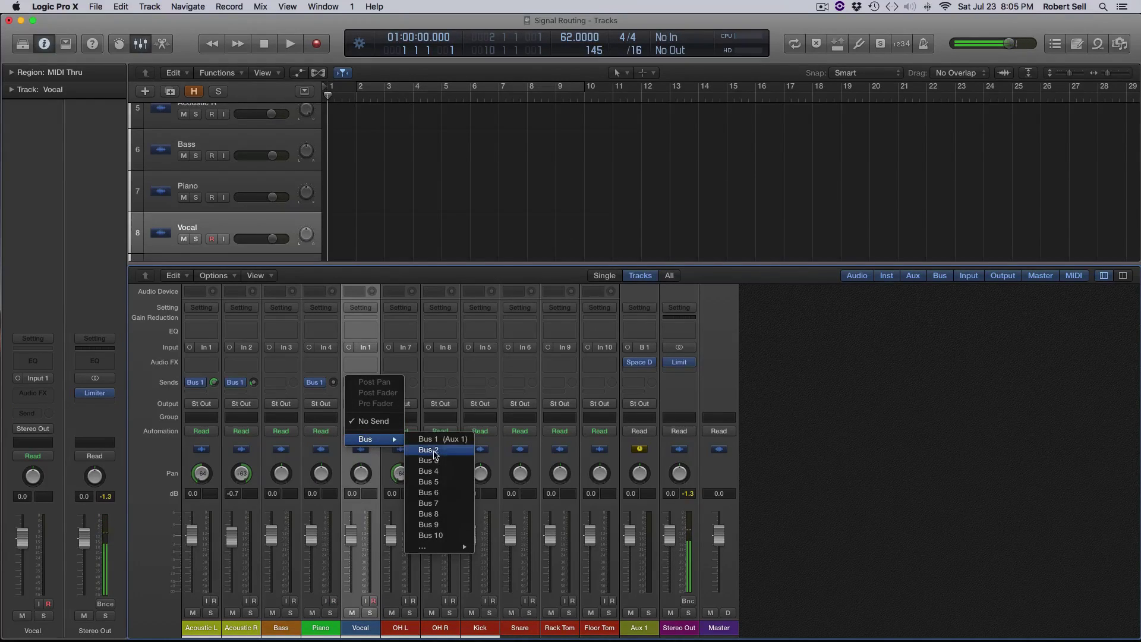
pyautogui.click(433, 451)
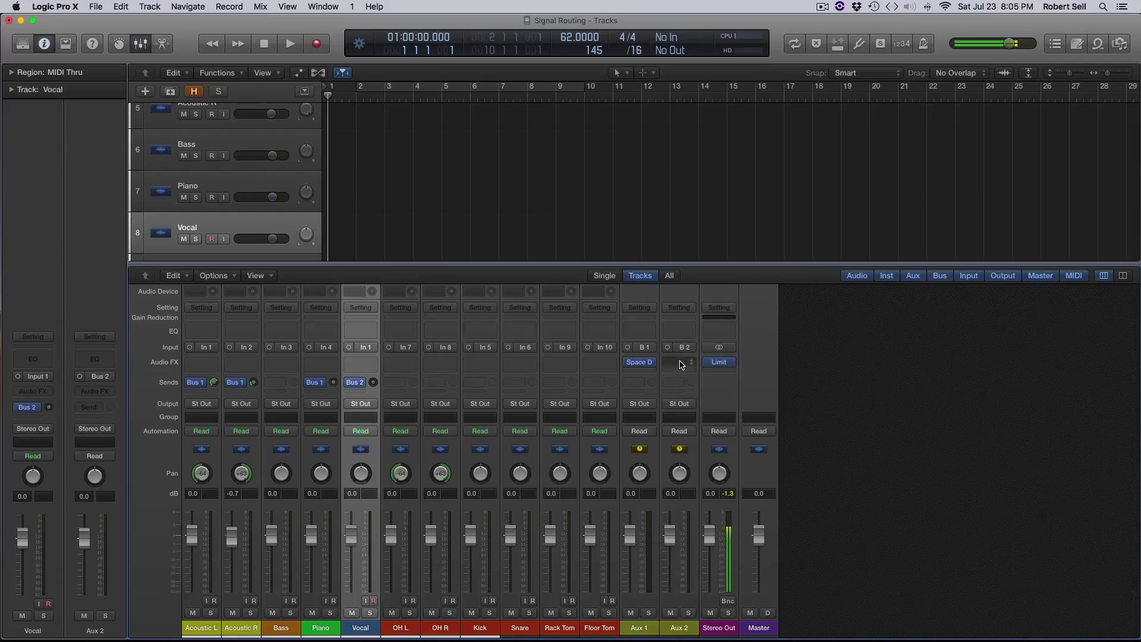
# Insert a Mono→Stereo Space Designer reverb on Aux 2.
pyautogui.click(679, 362)
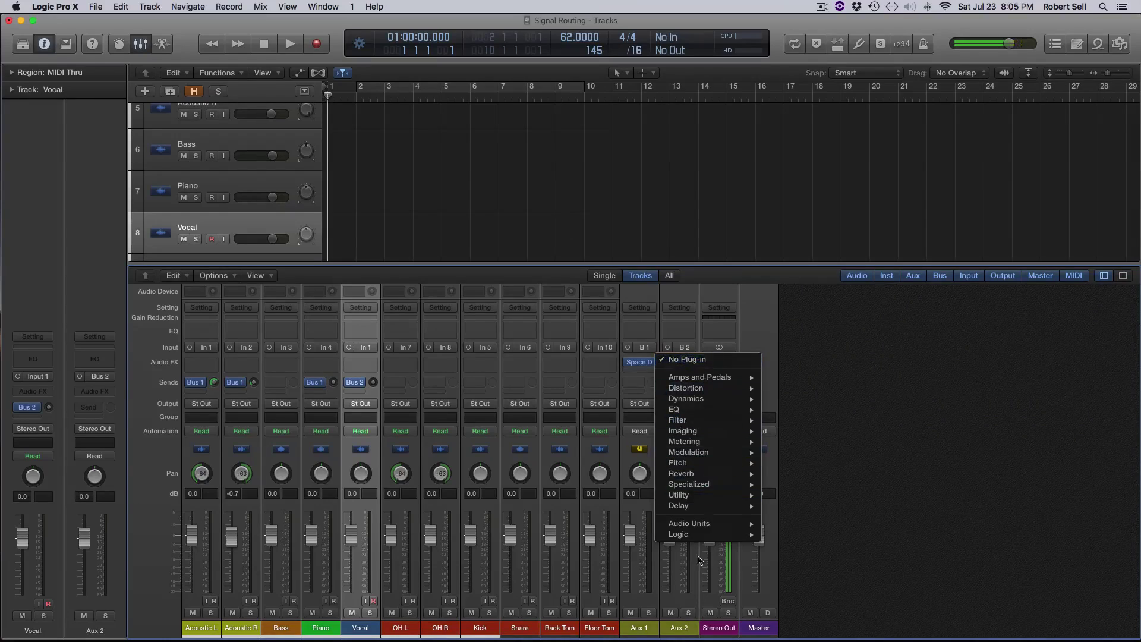
pyautogui.moveTo(705, 473)
pyautogui.moveTo(824, 505)
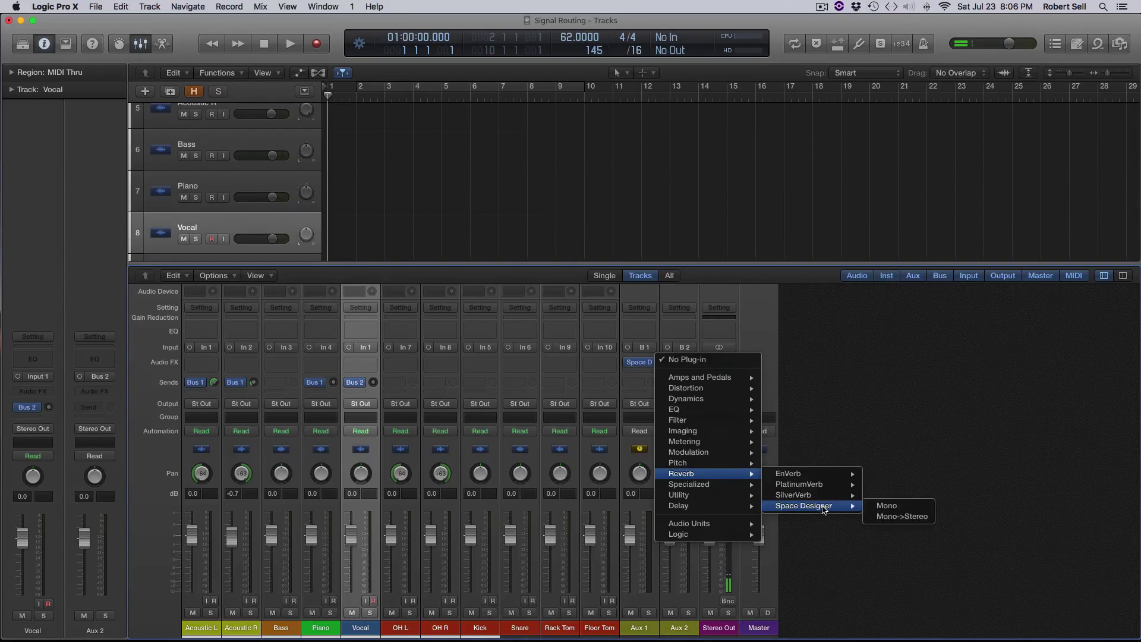
pyautogui.click(887, 516)
# Load the 2.6s Vocal Plate preset and close the reverb window.
pyautogui.click(119, 68)
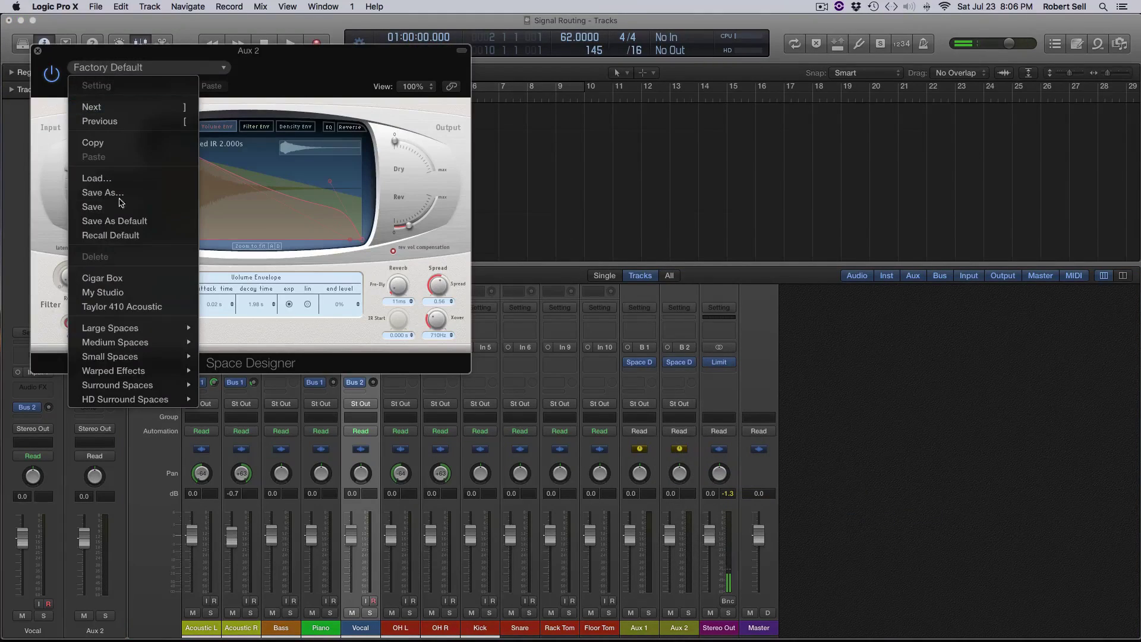
pyautogui.moveTo(129, 344)
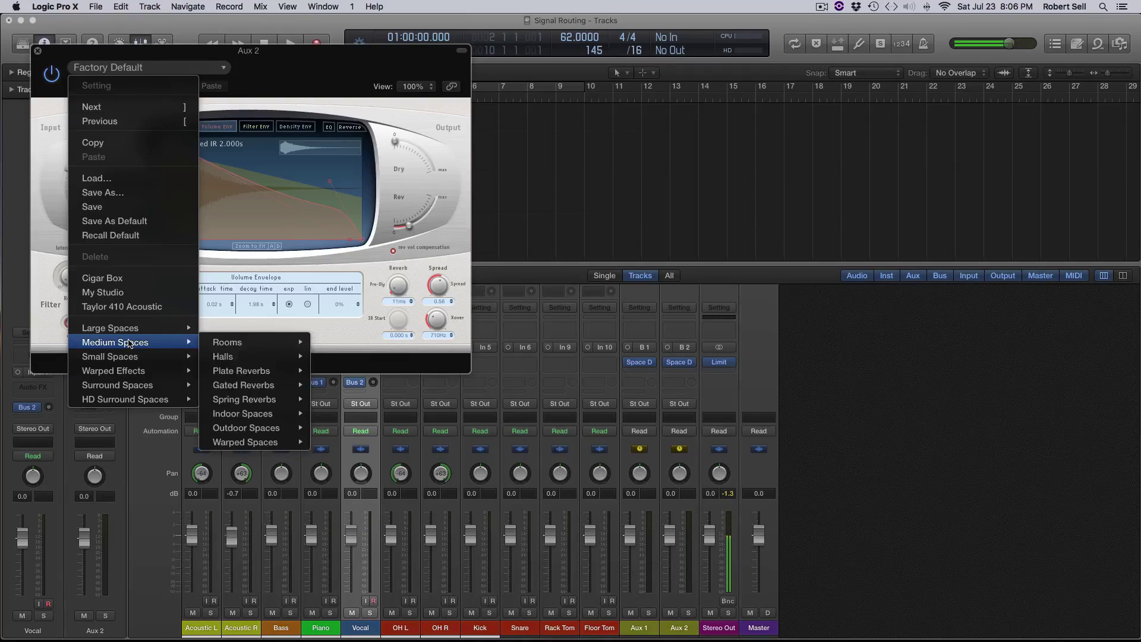
pyautogui.moveTo(265, 376)
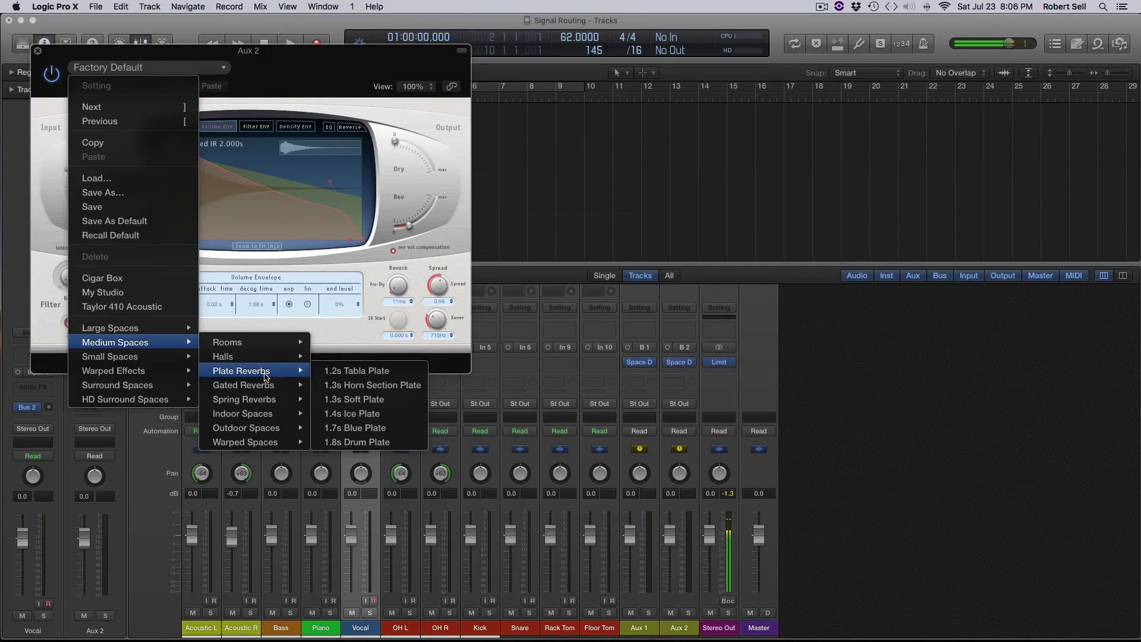
pyautogui.click(377, 432)
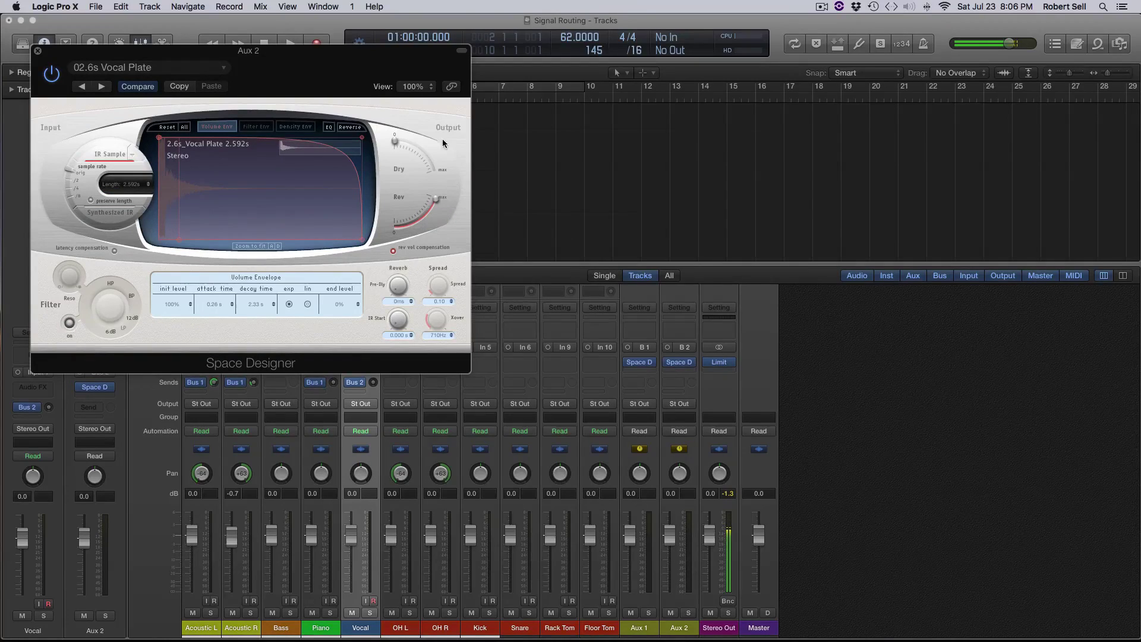
pyautogui.click(38, 53)
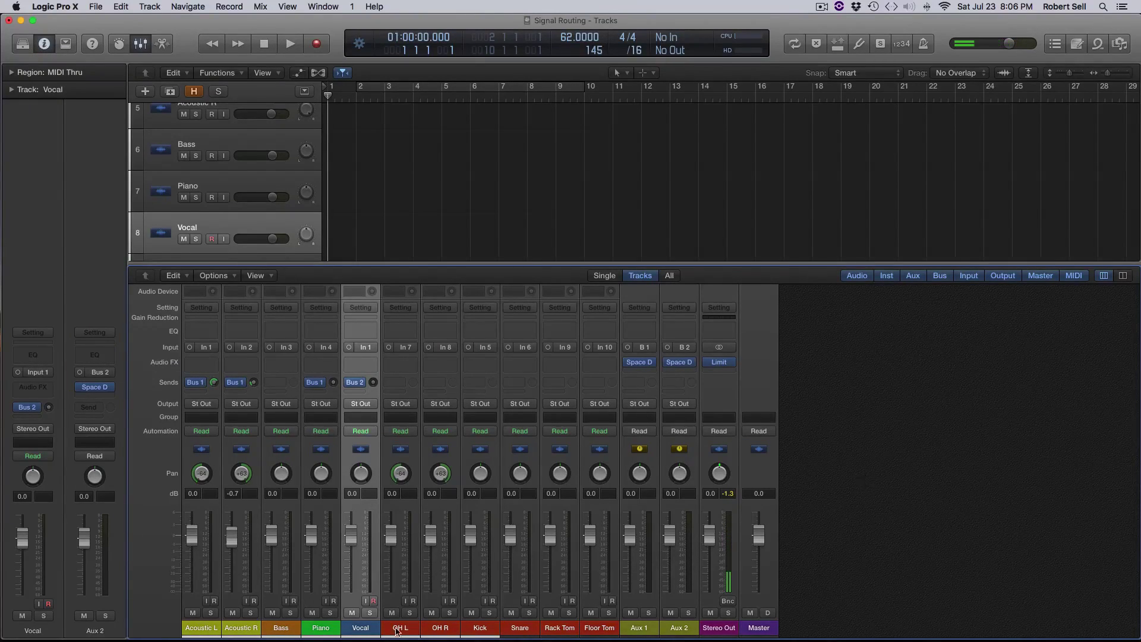
# Send both OH L and OH R to Bus 1.
pyautogui.click(394, 382)
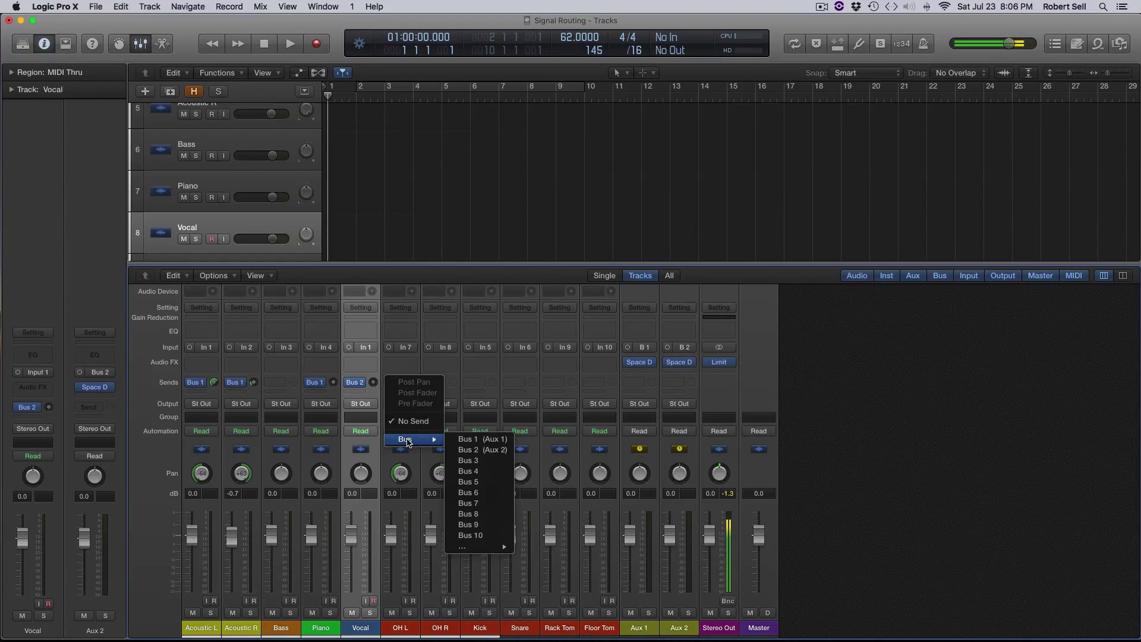
pyautogui.click(443, 395)
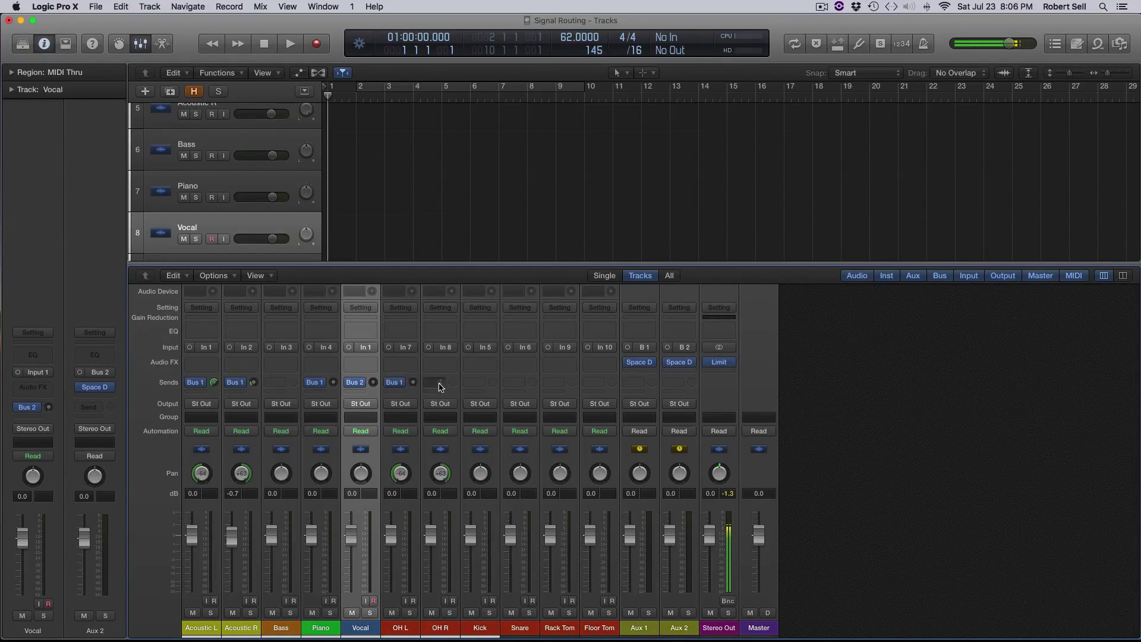
pyautogui.click(439, 382)
pyautogui.moveTo(447, 439)
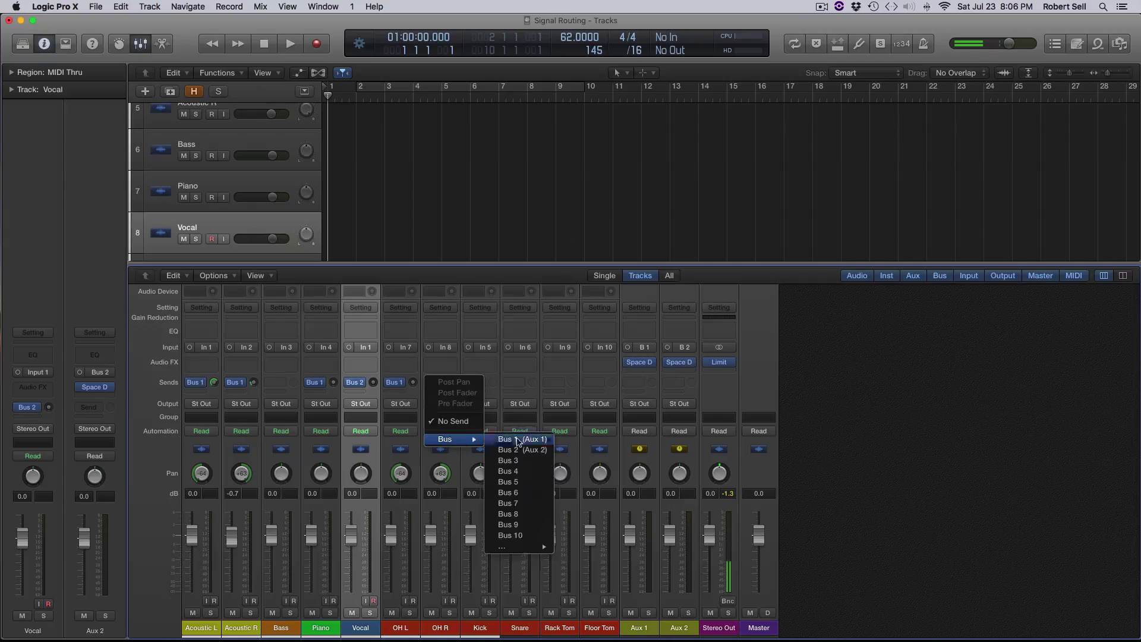
pyautogui.click(504, 440)
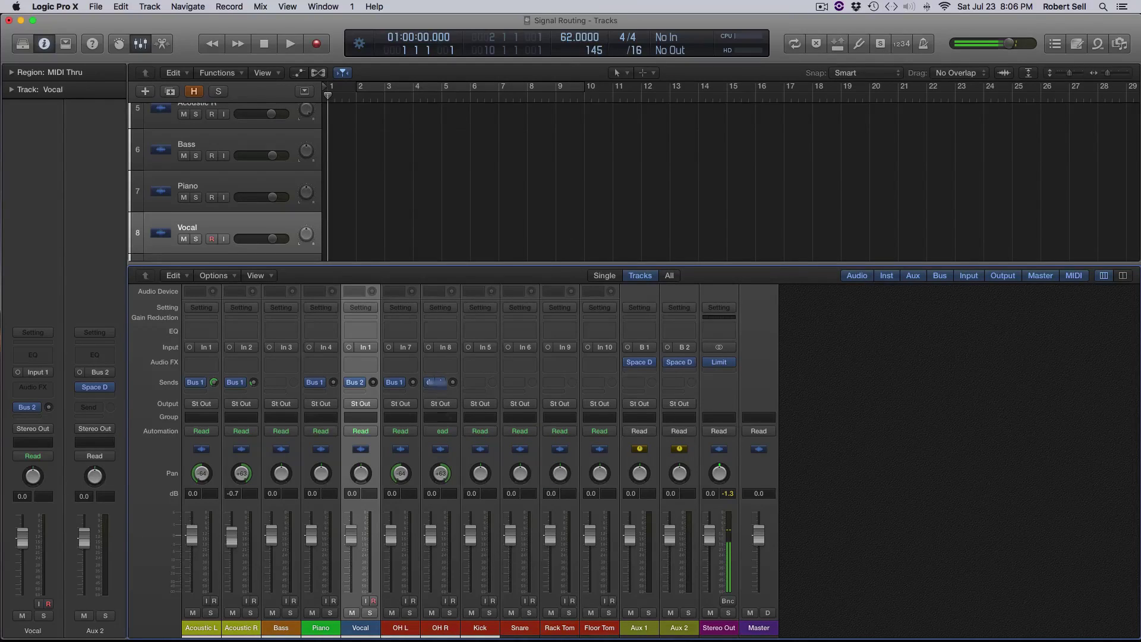
# Set the Snare send to Bus 3, creating Aux 3.
pyautogui.click(520, 384)
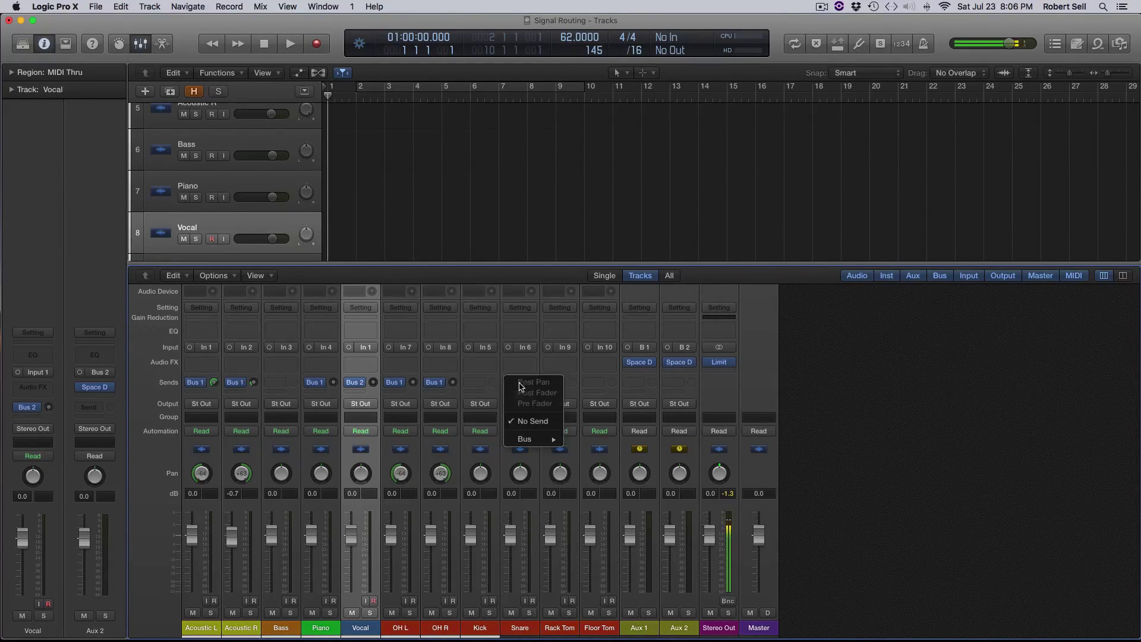
pyautogui.moveTo(538, 442)
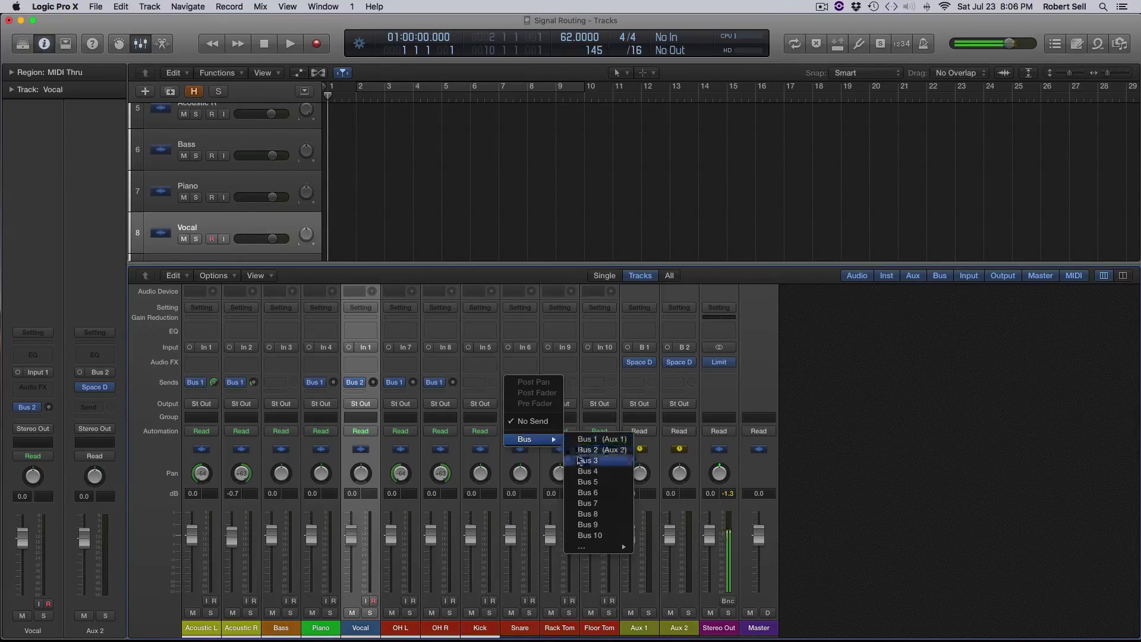
pyautogui.press('Escape')
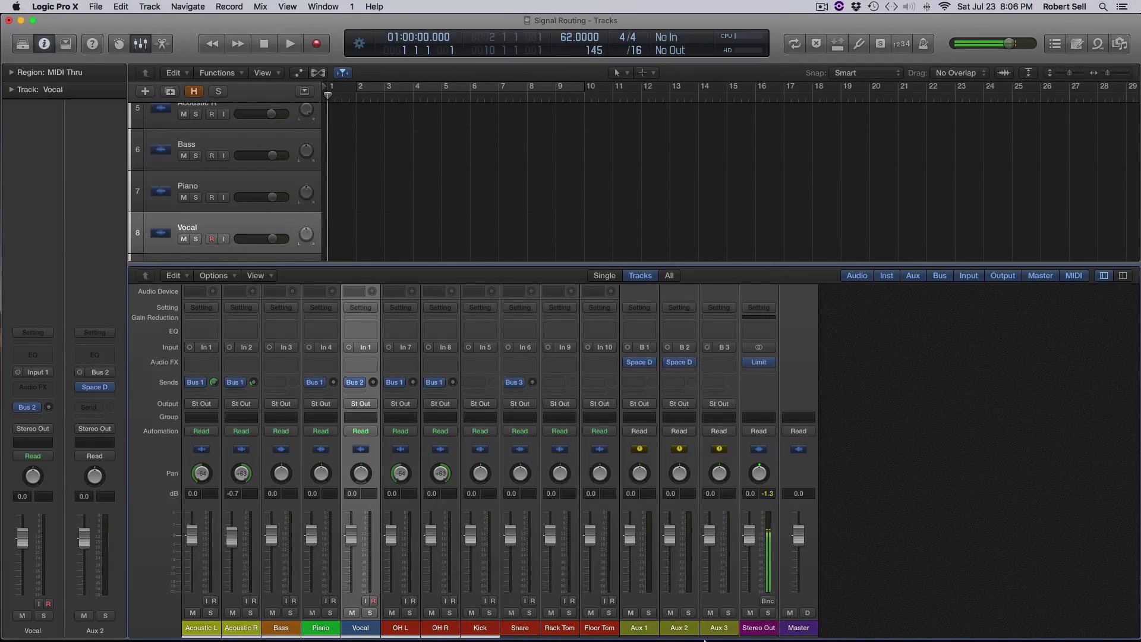
# Insert a Mono→Stereo Space Designer reverb on Aux 3.
pyautogui.click(718, 363)
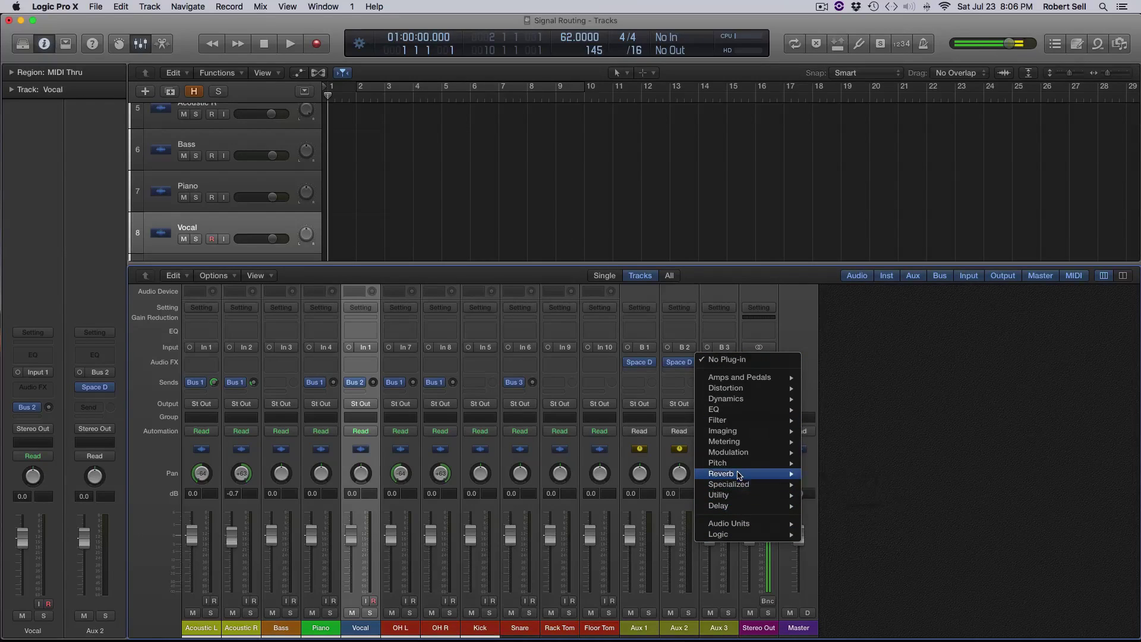
pyautogui.moveTo(739, 474)
pyautogui.moveTo(853, 506)
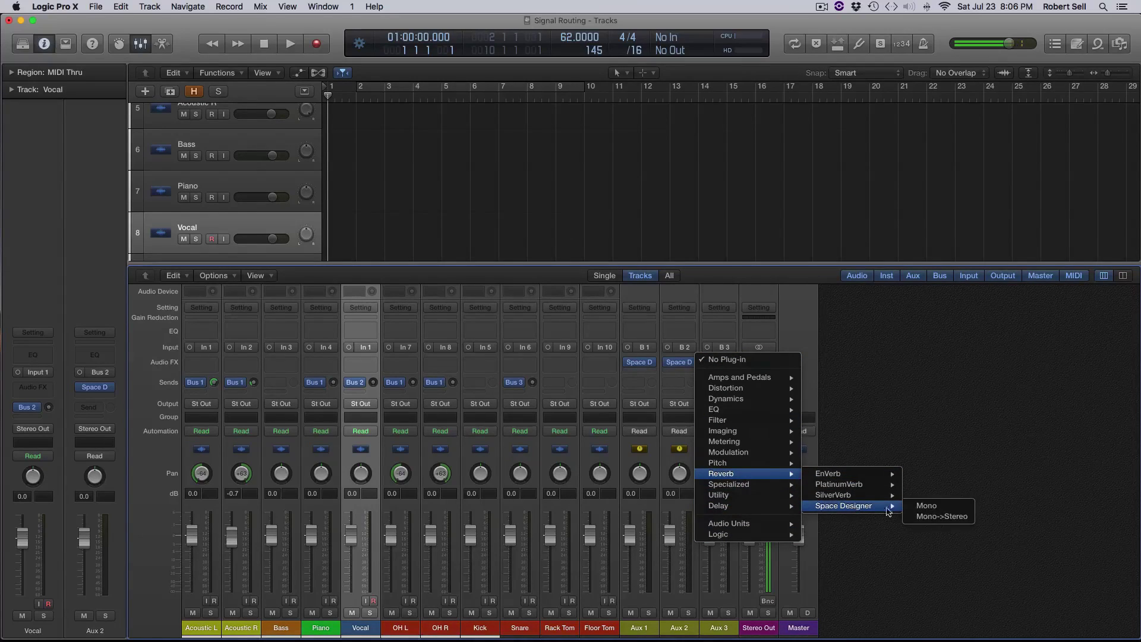
pyautogui.click(944, 517)
# Load the 1.8s Drum Plate preset, raise the reverb output to maximum, and close the window.
pyautogui.click(148, 67)
pyautogui.moveTo(114, 343)
pyautogui.moveTo(241, 374)
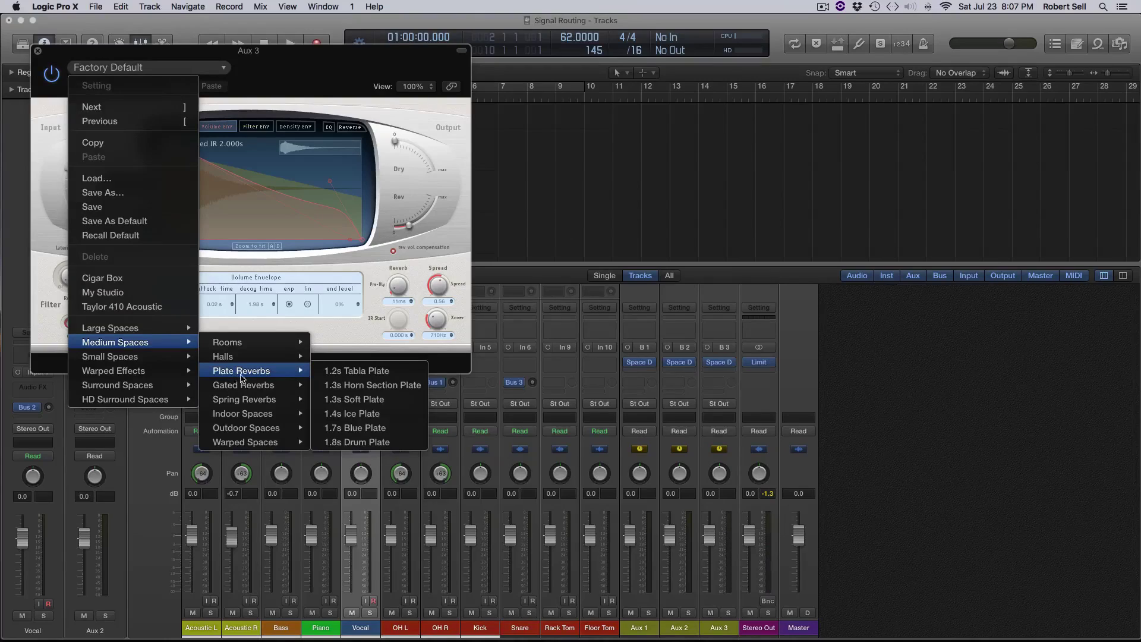
pyautogui.click(356, 442)
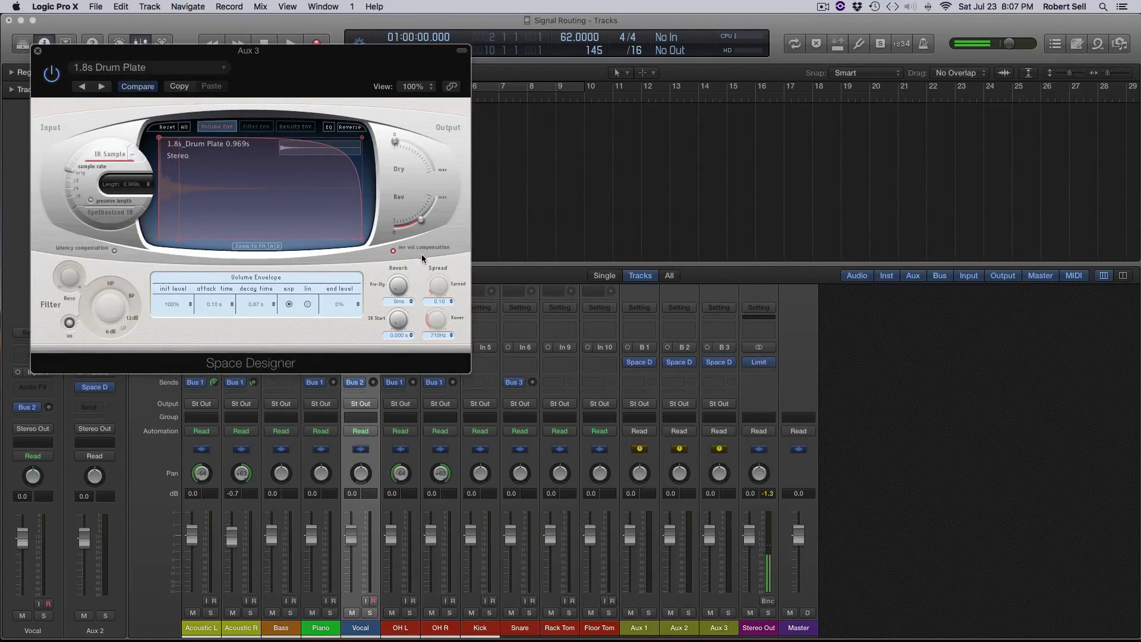
pyautogui.moveTo(419, 219); pyautogui.dragTo(420, 178)
pyautogui.click(39, 54)
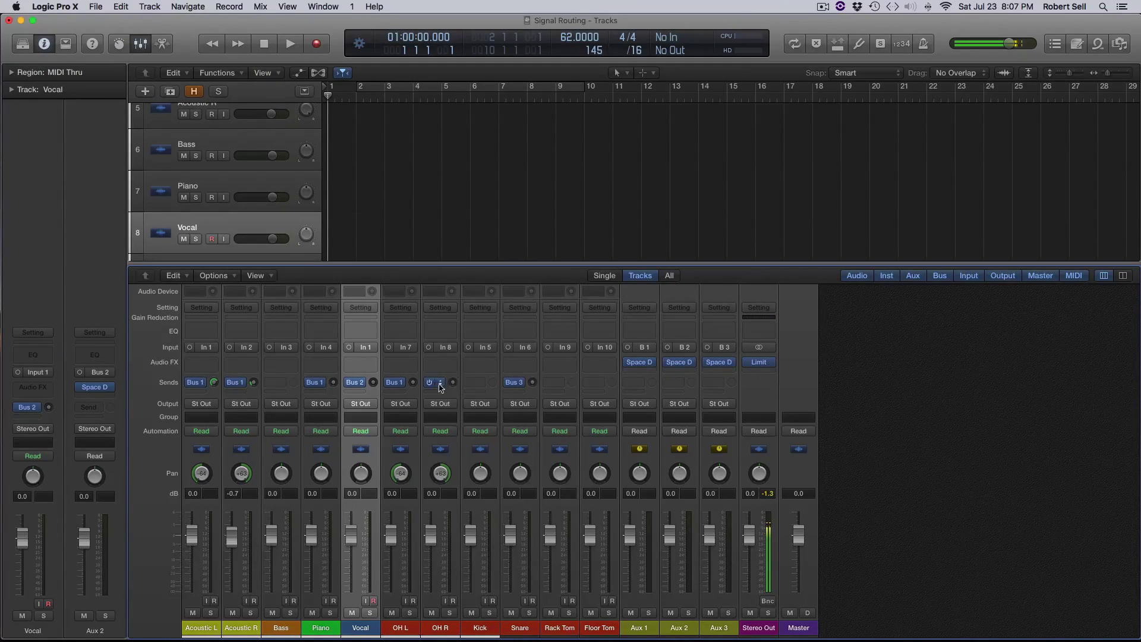
# Add second sends to Bus 10 (Aux 4) on the Vocal and OH L channels.
pyautogui.click(360, 393)
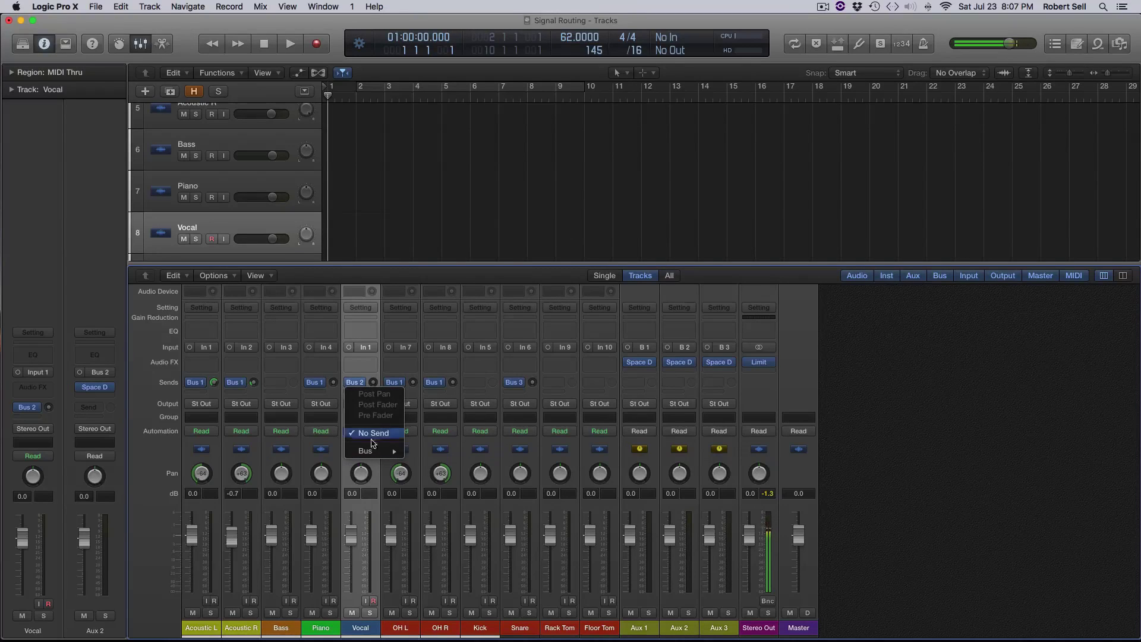
pyautogui.moveTo(372, 453)
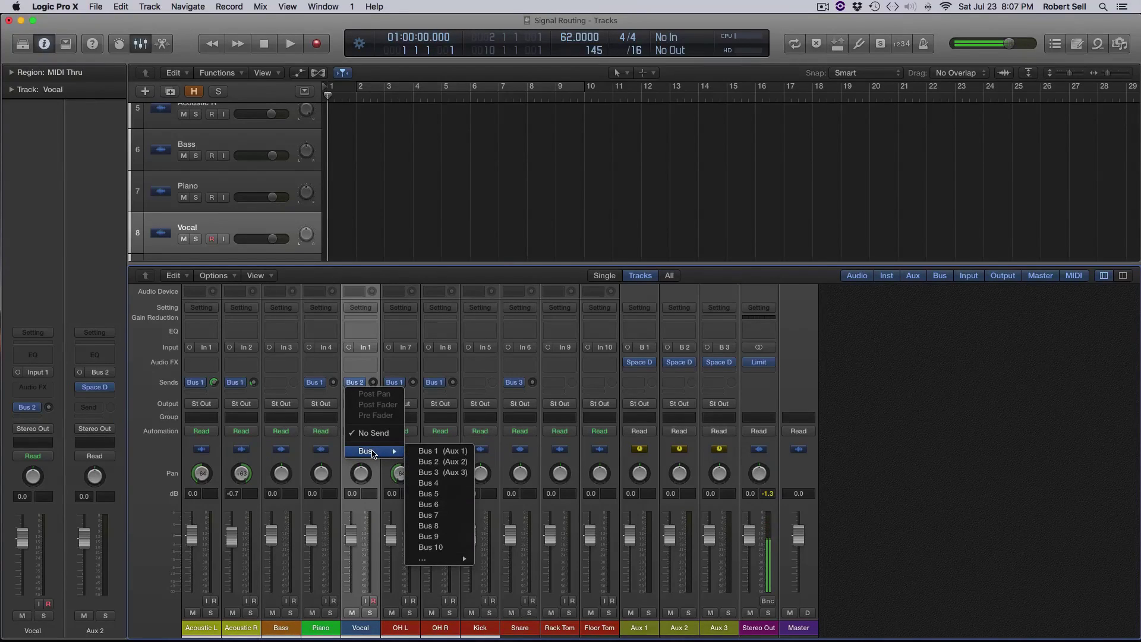
pyautogui.click(440, 547)
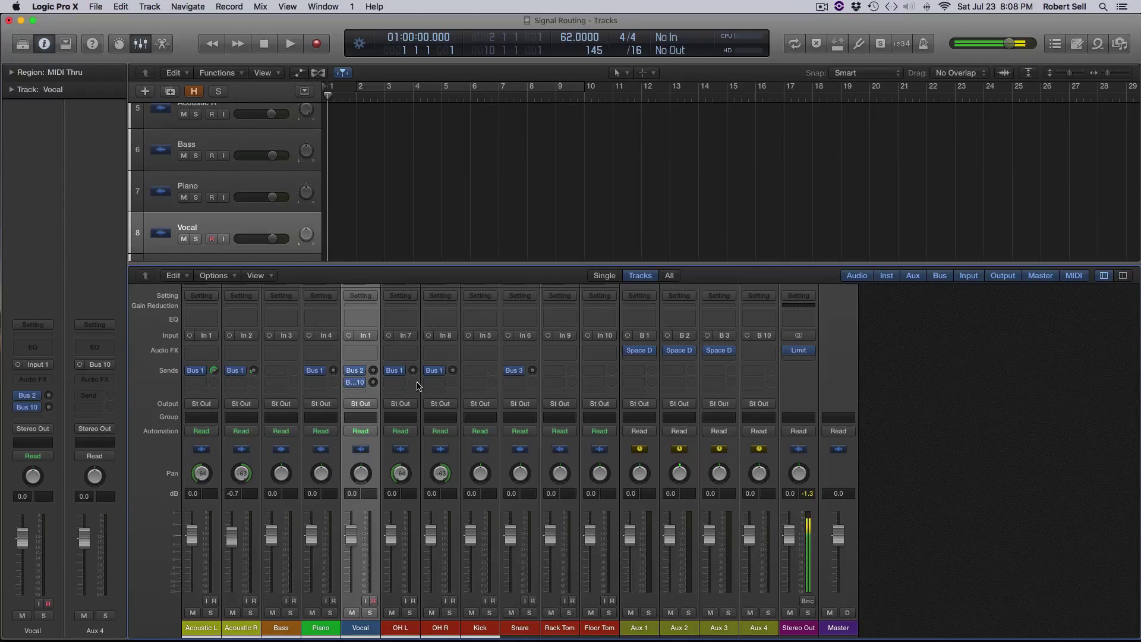
pyautogui.click(398, 384)
pyautogui.moveTo(408, 440)
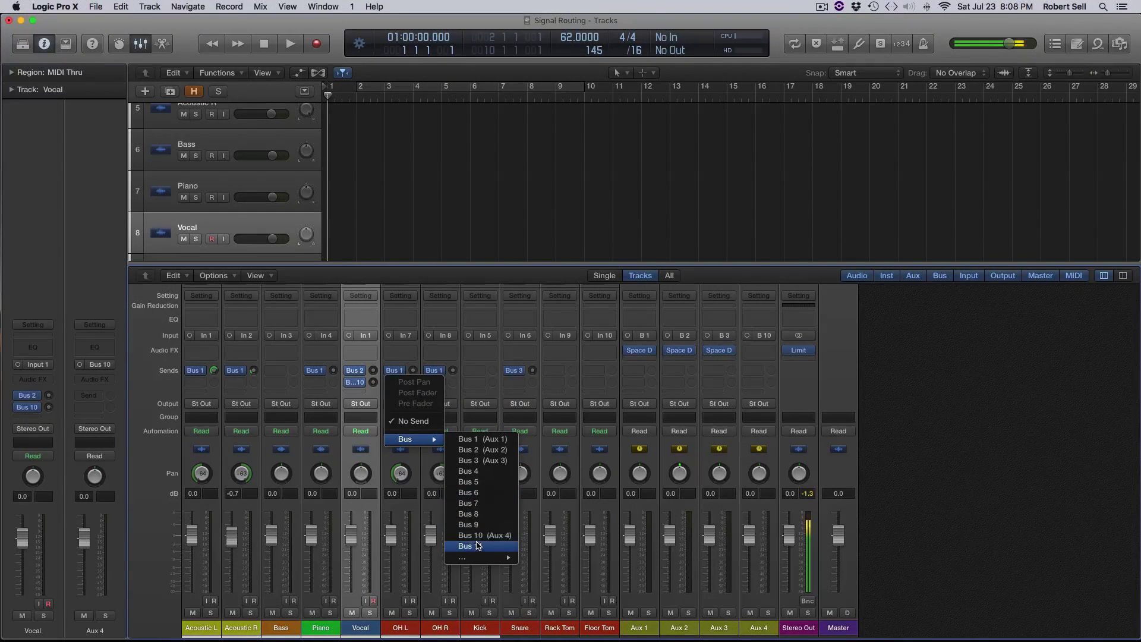
pyautogui.click(479, 536)
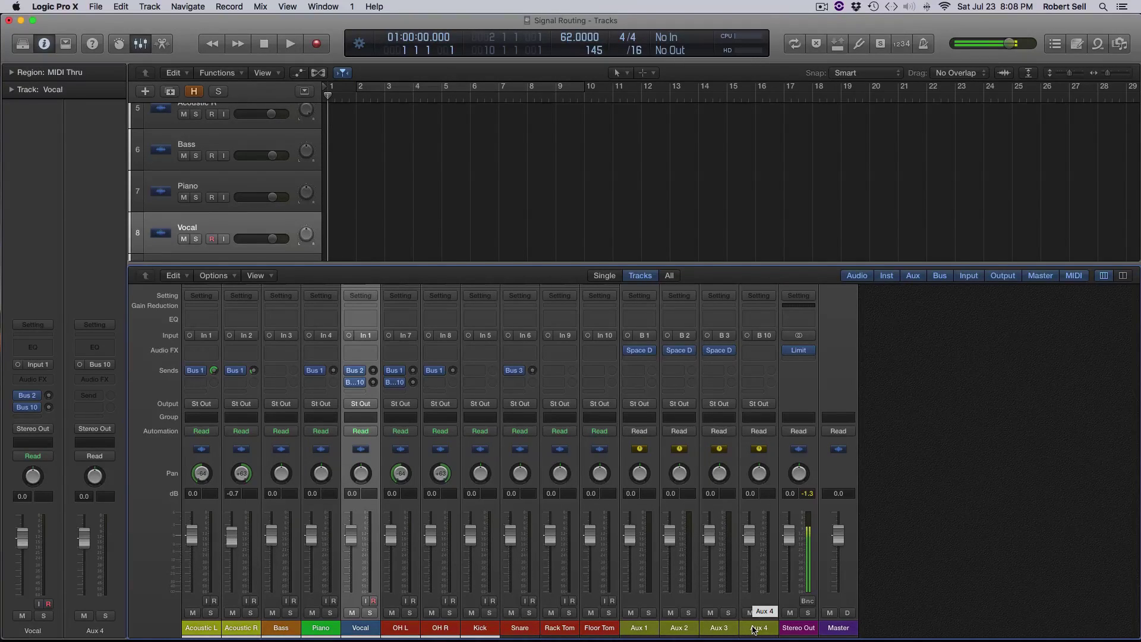
# Rename Aux 1–4 to Room, Vocal, Snare and Para.
pyautogui.doubleClick(639, 628)
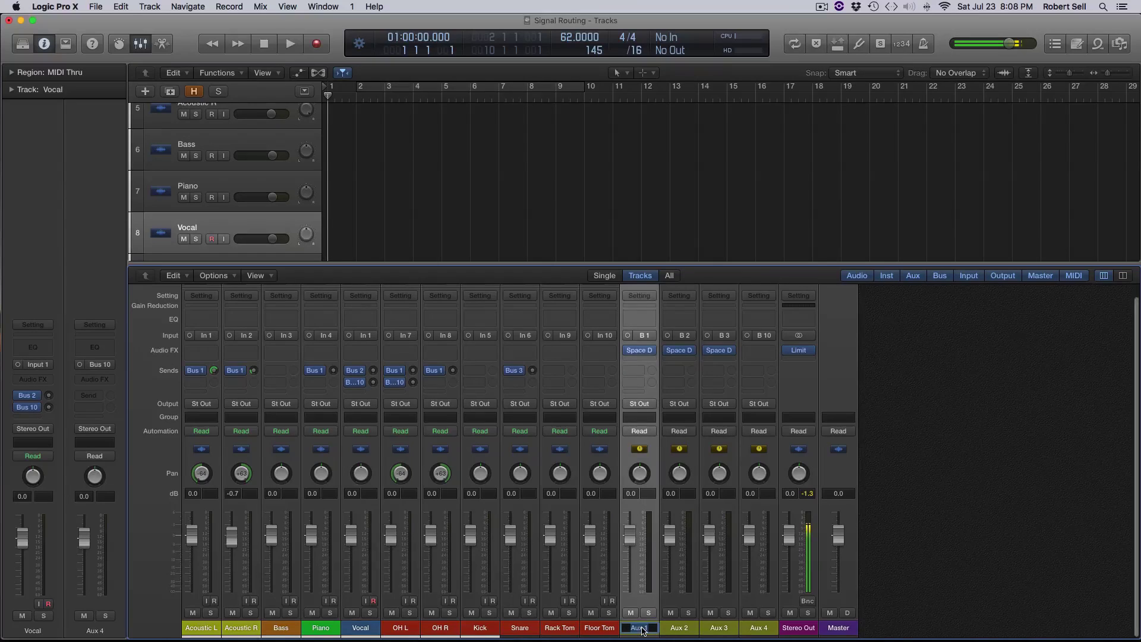
pyautogui.write('Roo')
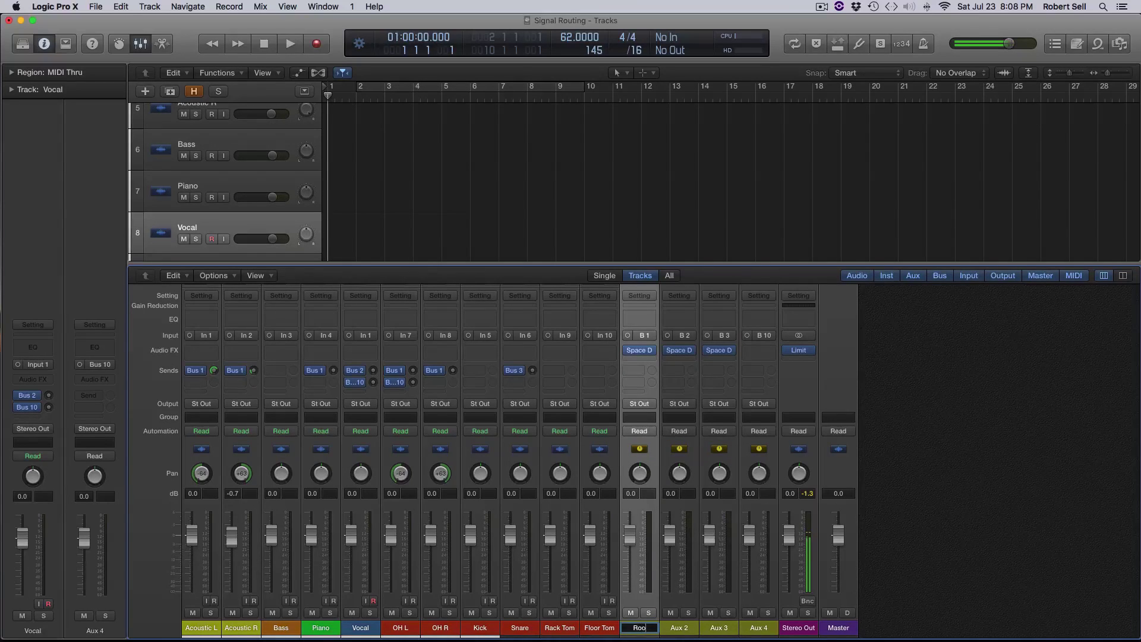
pyautogui.write('m')
pyautogui.press('Return')
pyautogui.doubleClick(680, 629)
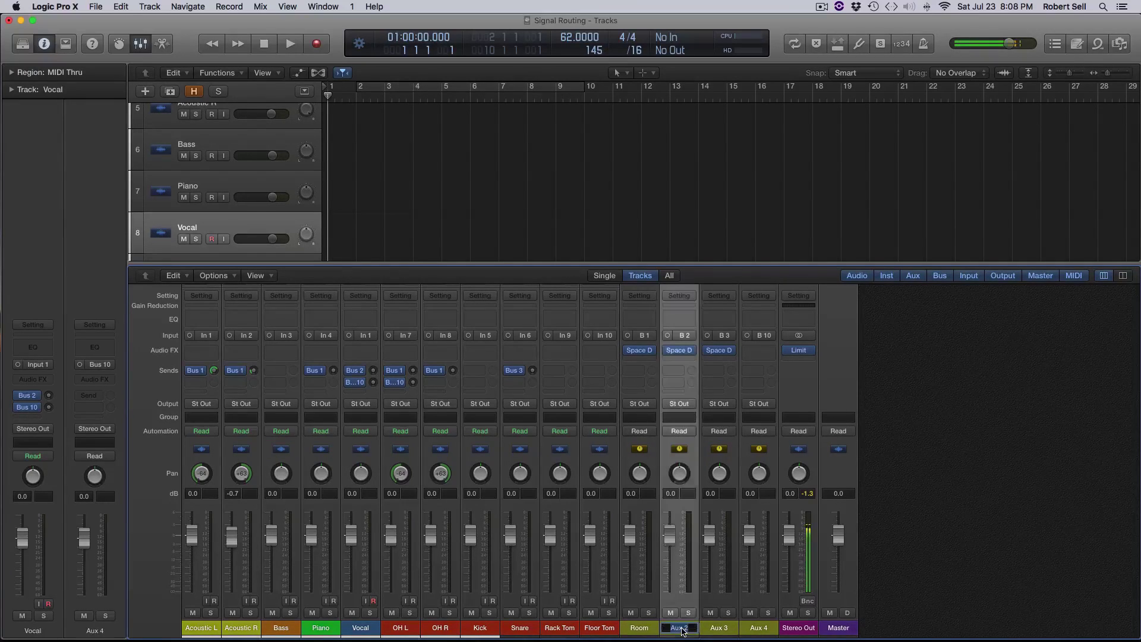
pyautogui.write('Vocal')
pyautogui.press('Tab')
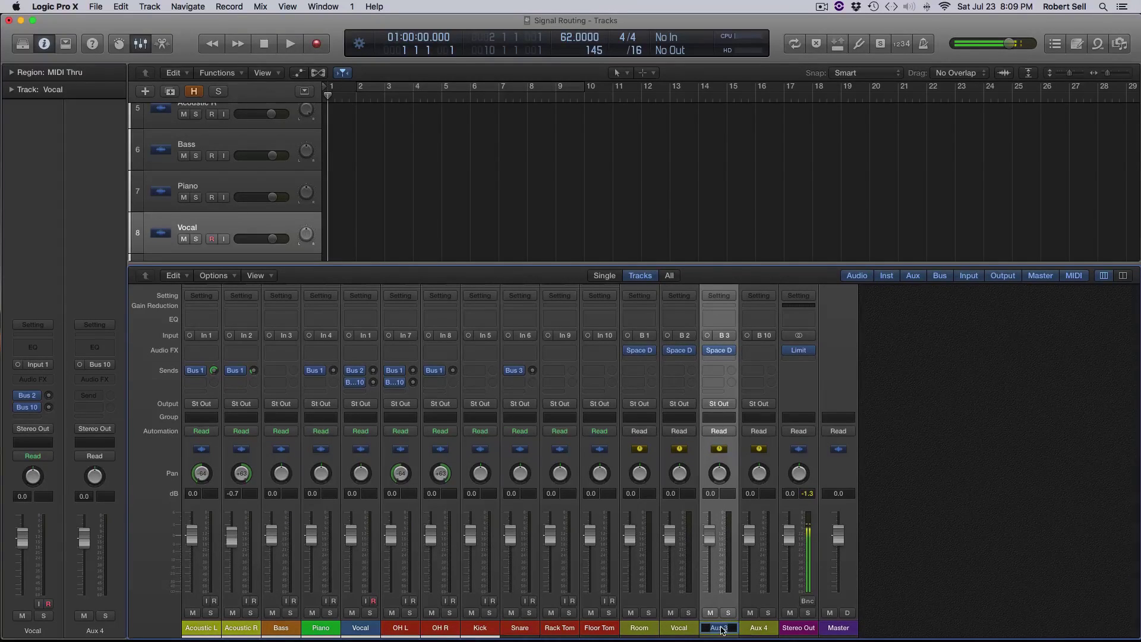
pyautogui.write('Snare')
pyautogui.press('Return')
pyautogui.doubleClick(759, 627)
pyautogui.write('P')
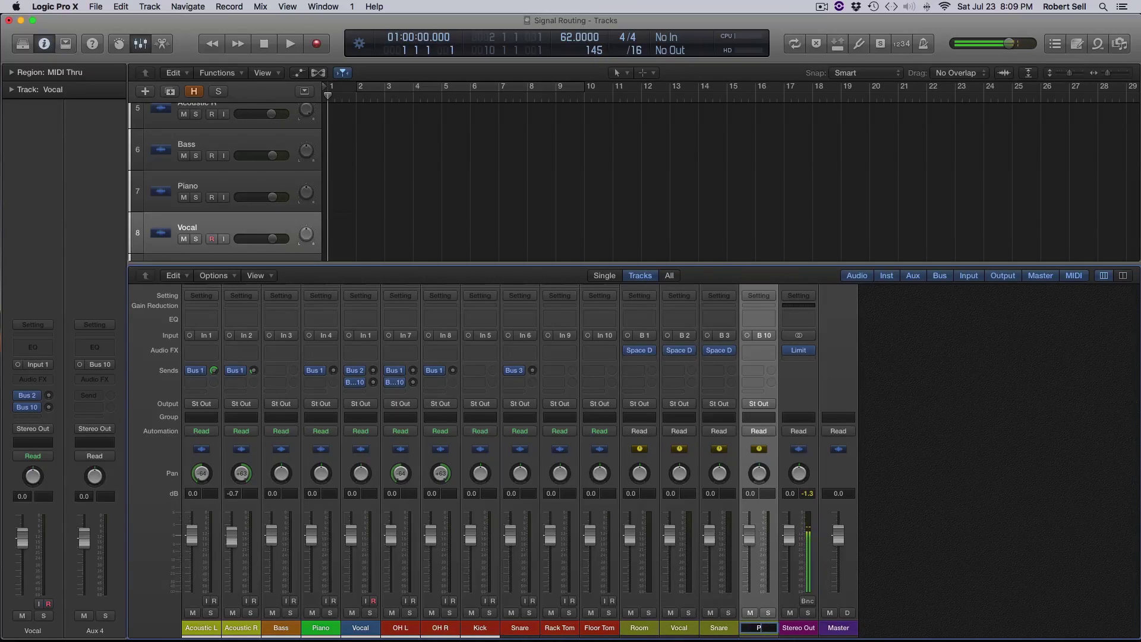
pyautogui.write('ara')
pyautogui.press('Return')
# Open the OH R send menu and dismiss it without choosing a bus.
pyautogui.click(438, 382)
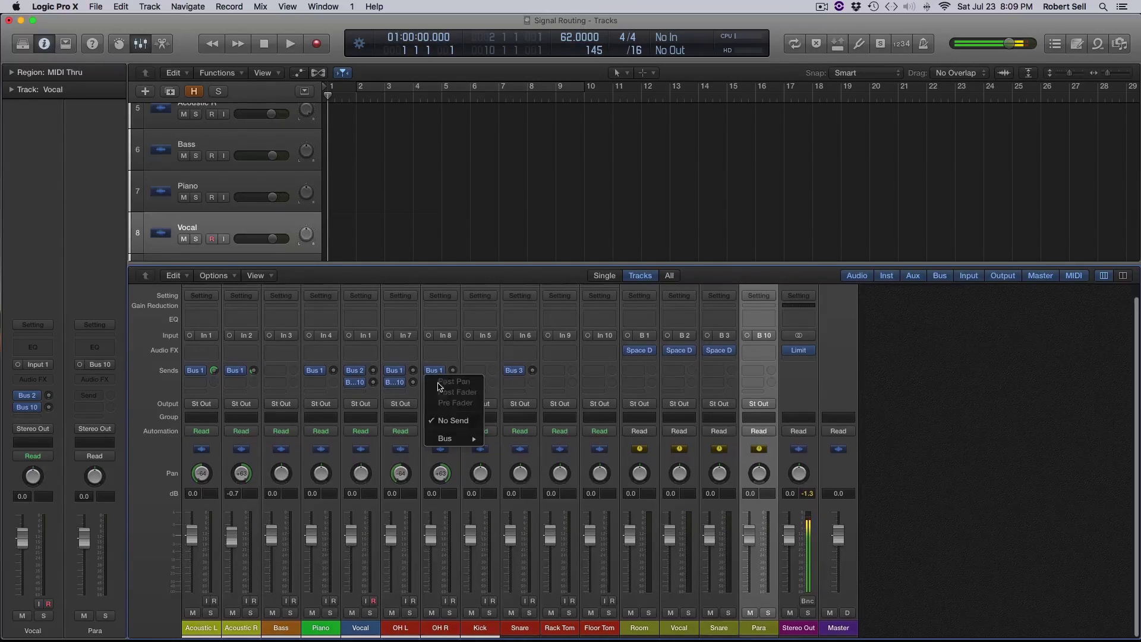
pyautogui.moveTo(445, 440)
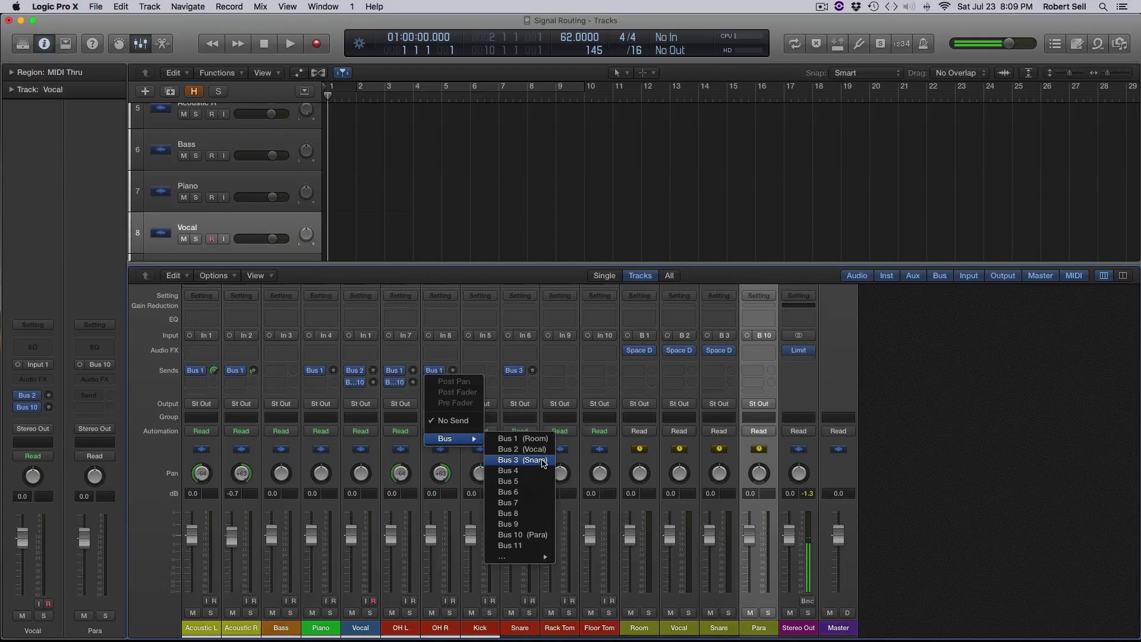
pyautogui.click(932, 441)
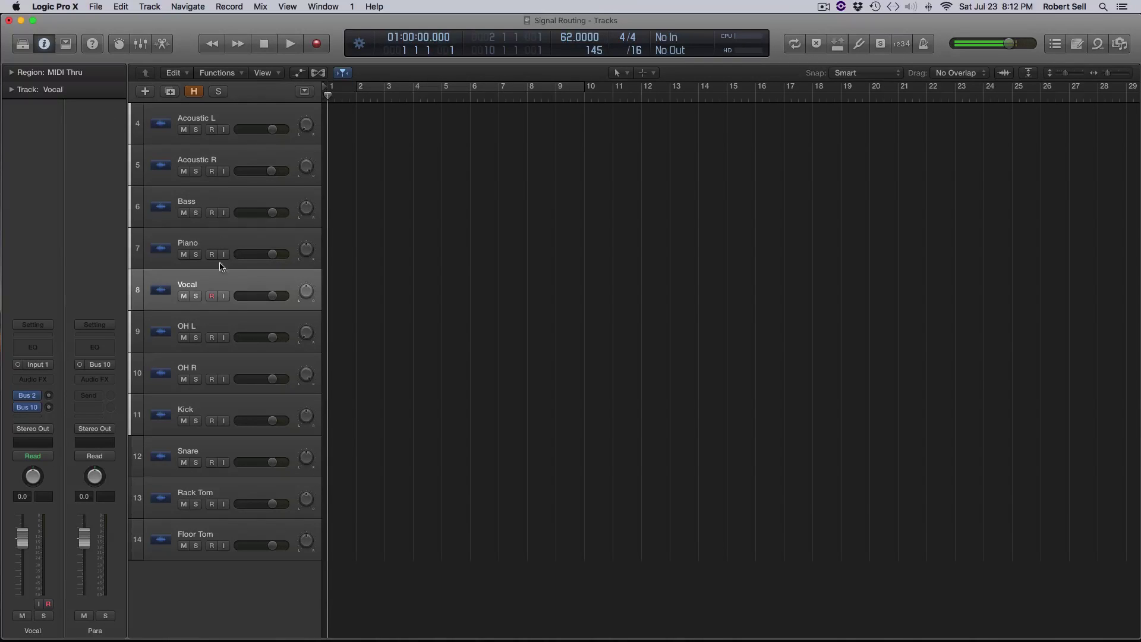
# Create a software instrument track with the Synthesizer > Lead > Electric Buzz preset, then hide the Library.
pyautogui.click(145, 91)
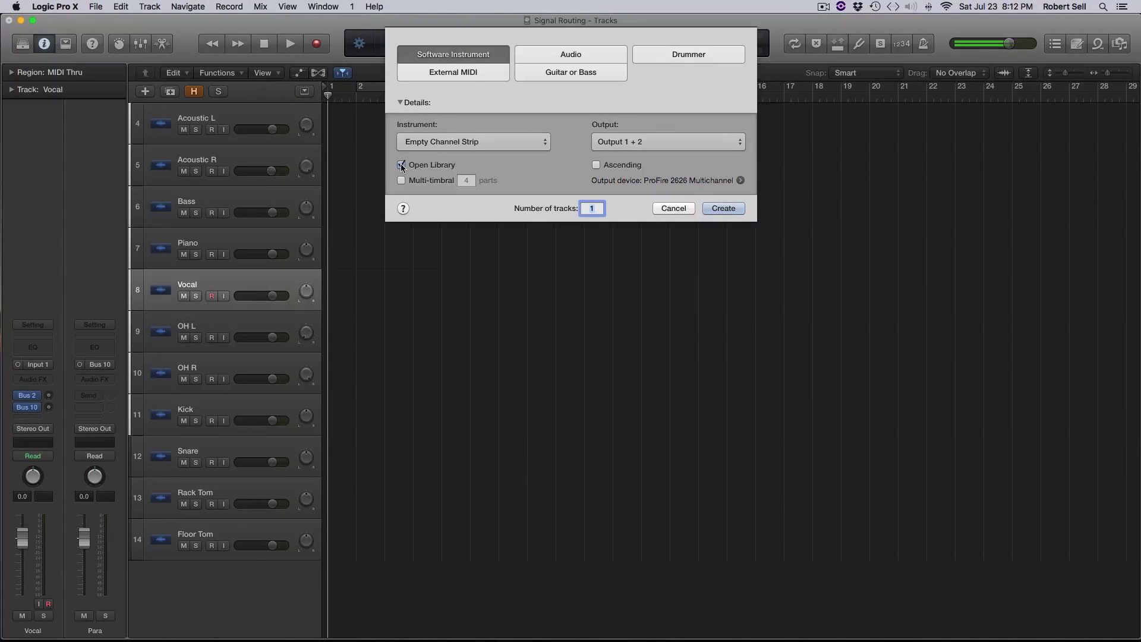
pyautogui.click(719, 206)
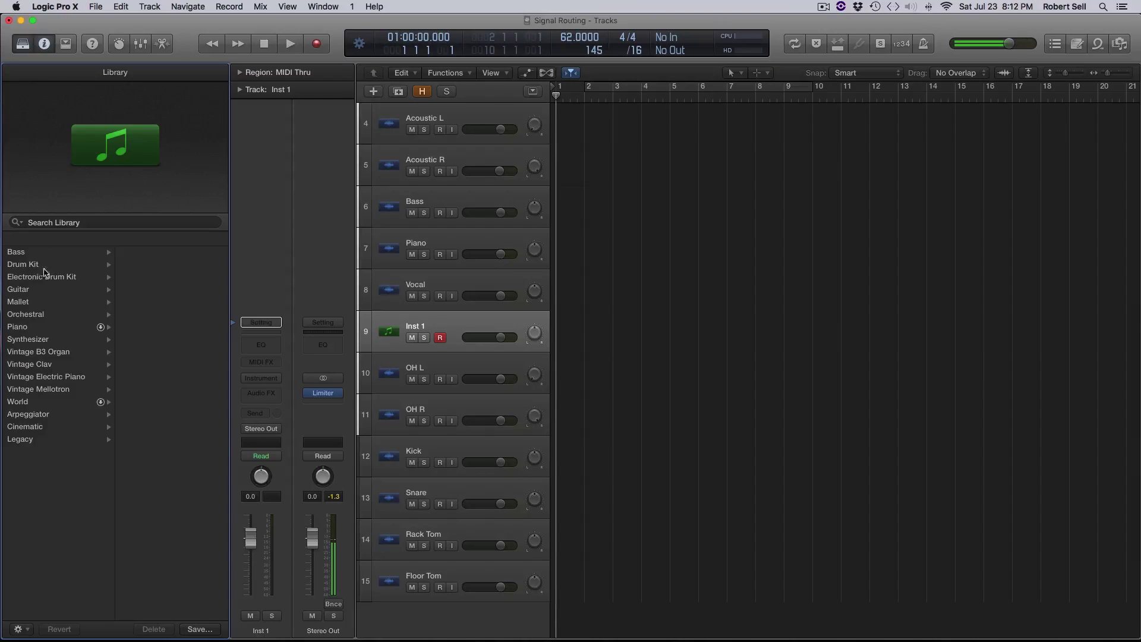
pyautogui.click(33, 340)
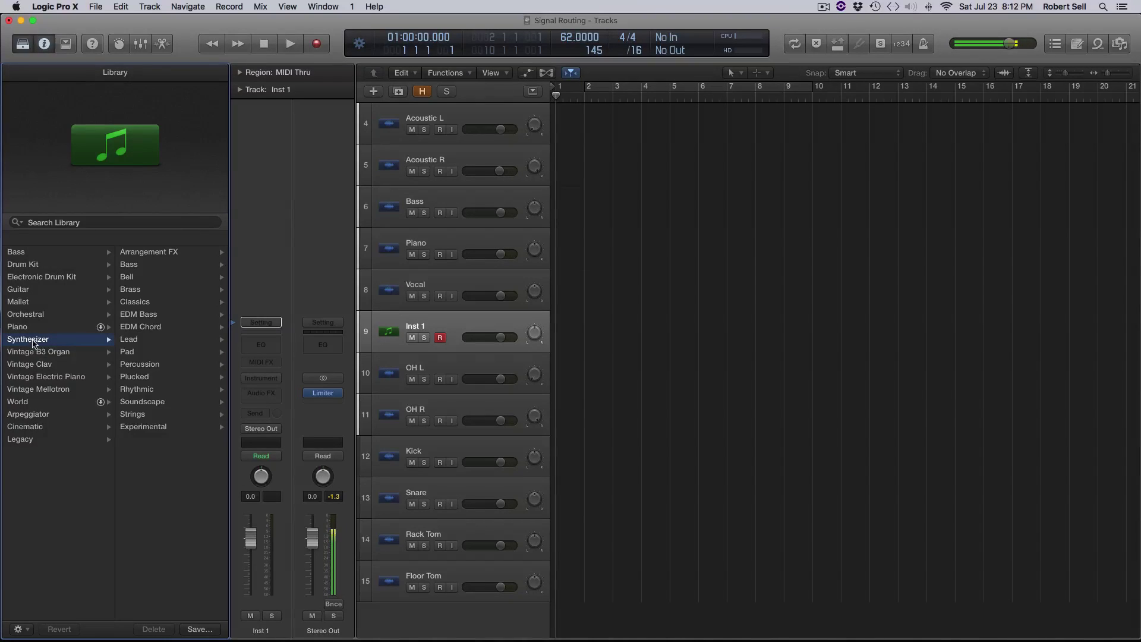
pyautogui.click(128, 342)
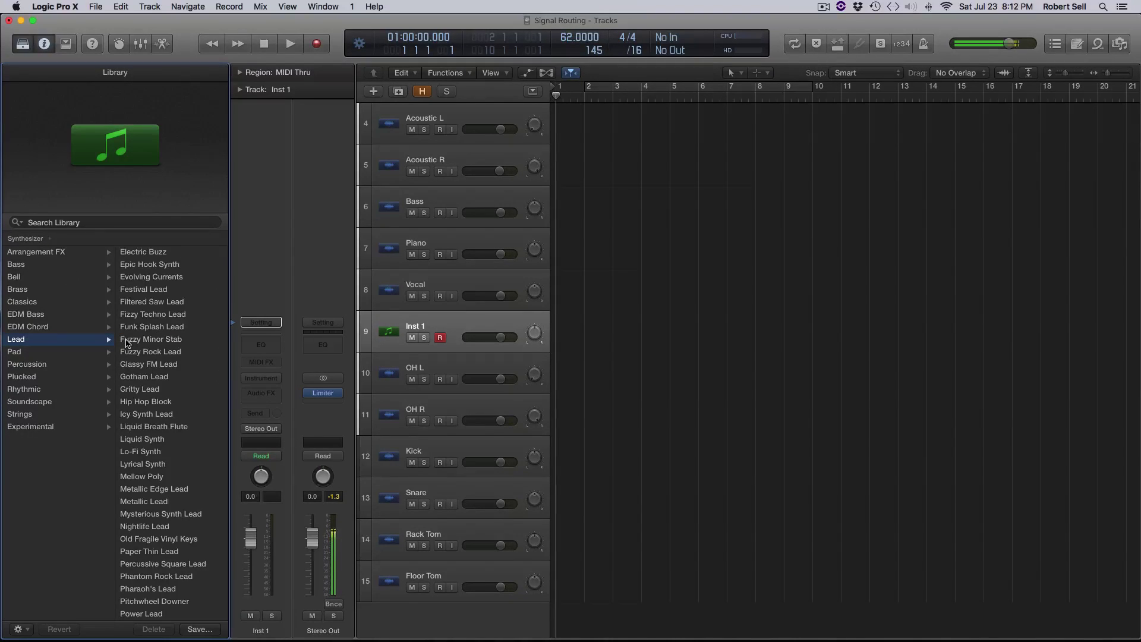
pyautogui.click(147, 254)
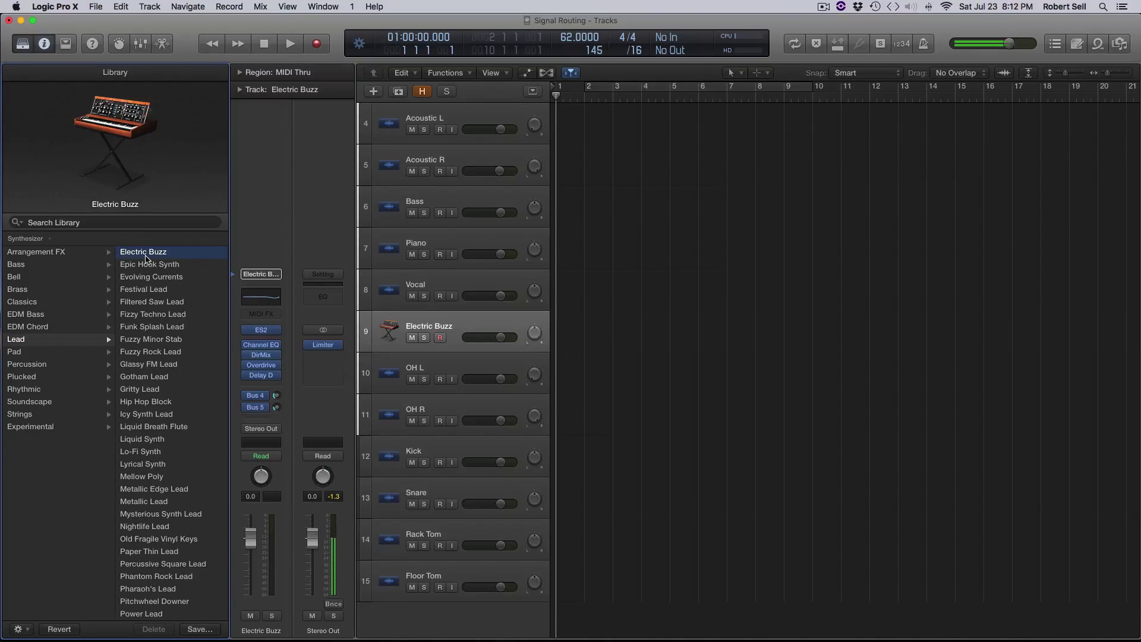
pyautogui.click(22, 45)
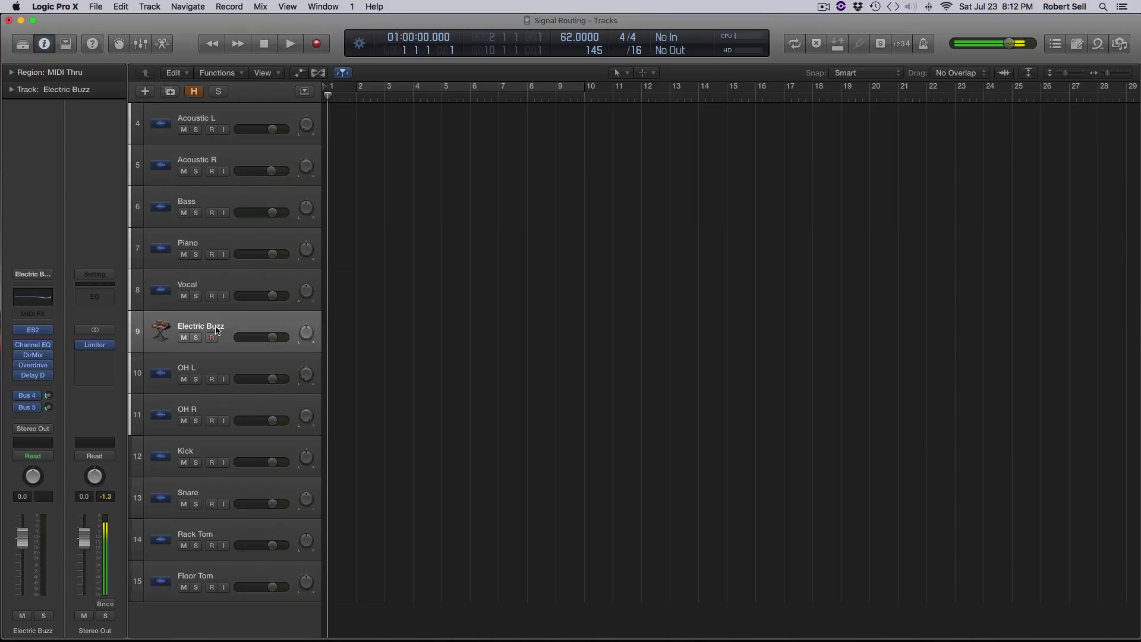
pyautogui.click(36, 331)
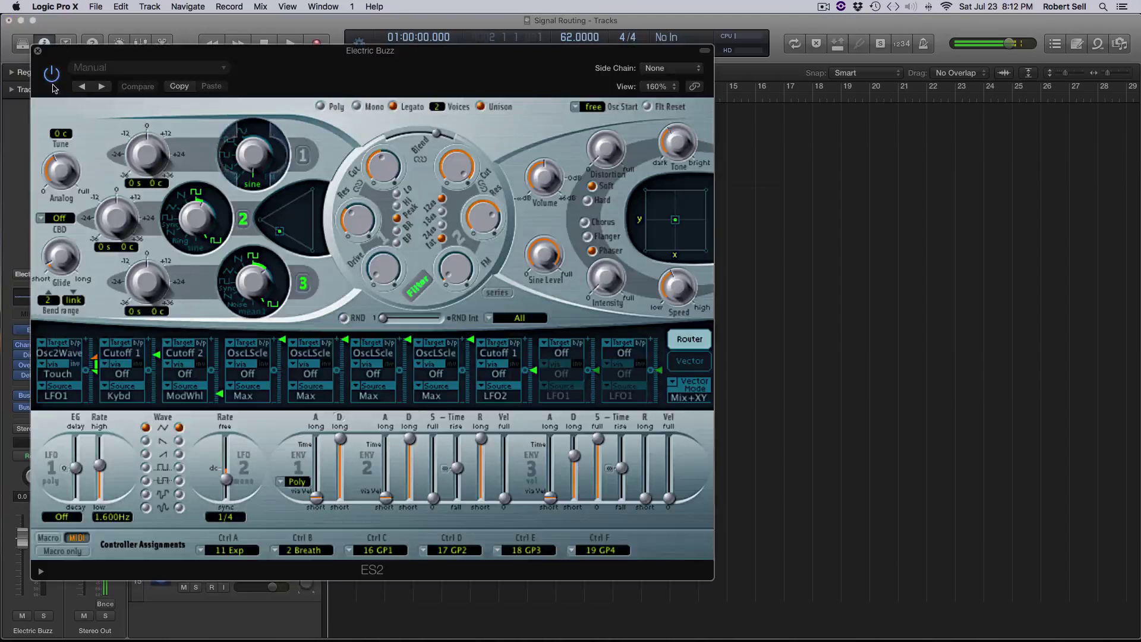
pyautogui.click(38, 52)
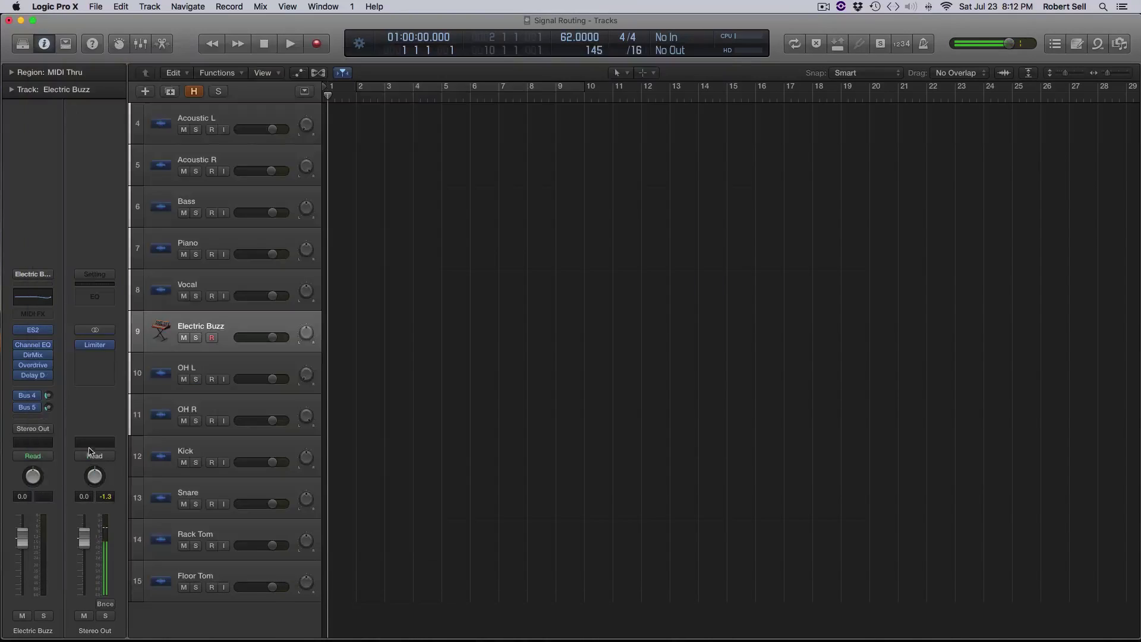
pyautogui.click(32, 355)
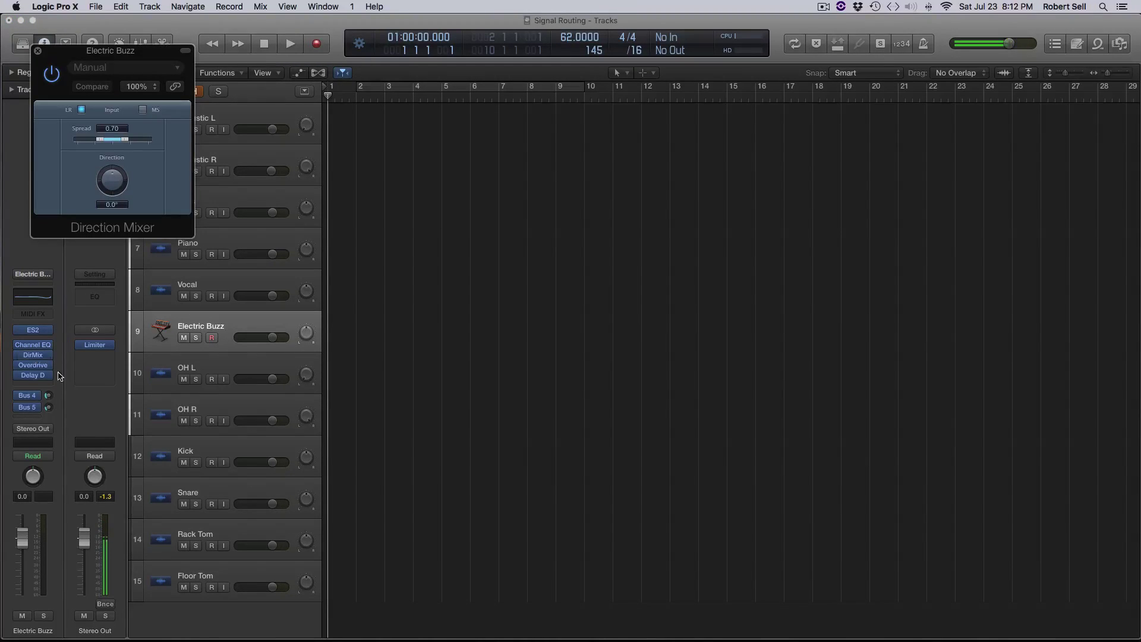
pyautogui.click(38, 52)
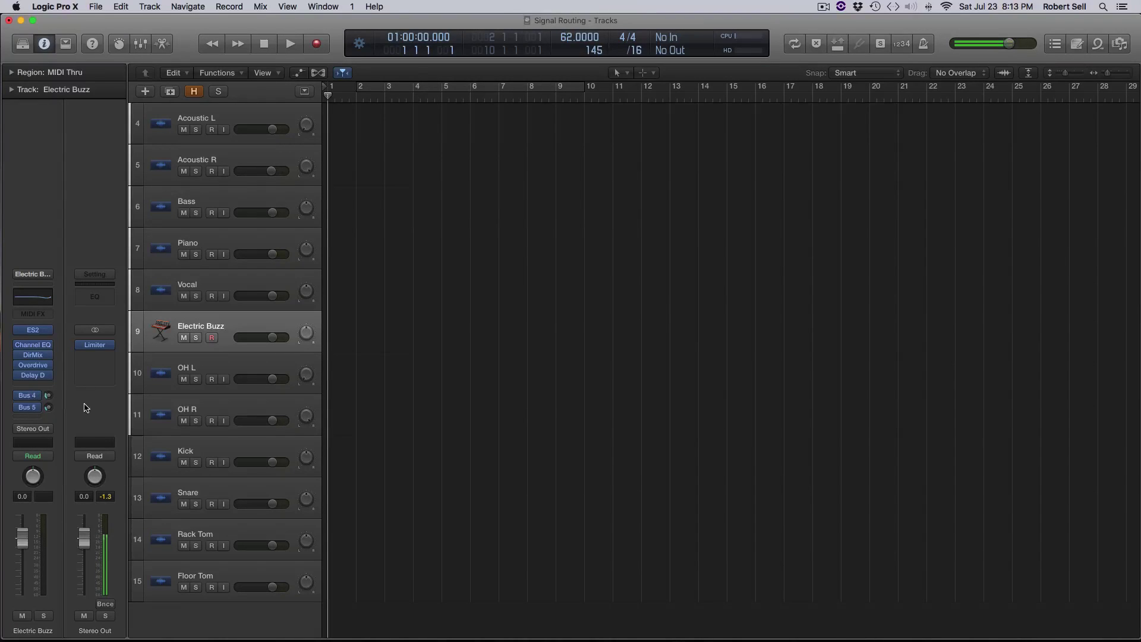
pyautogui.click(29, 397)
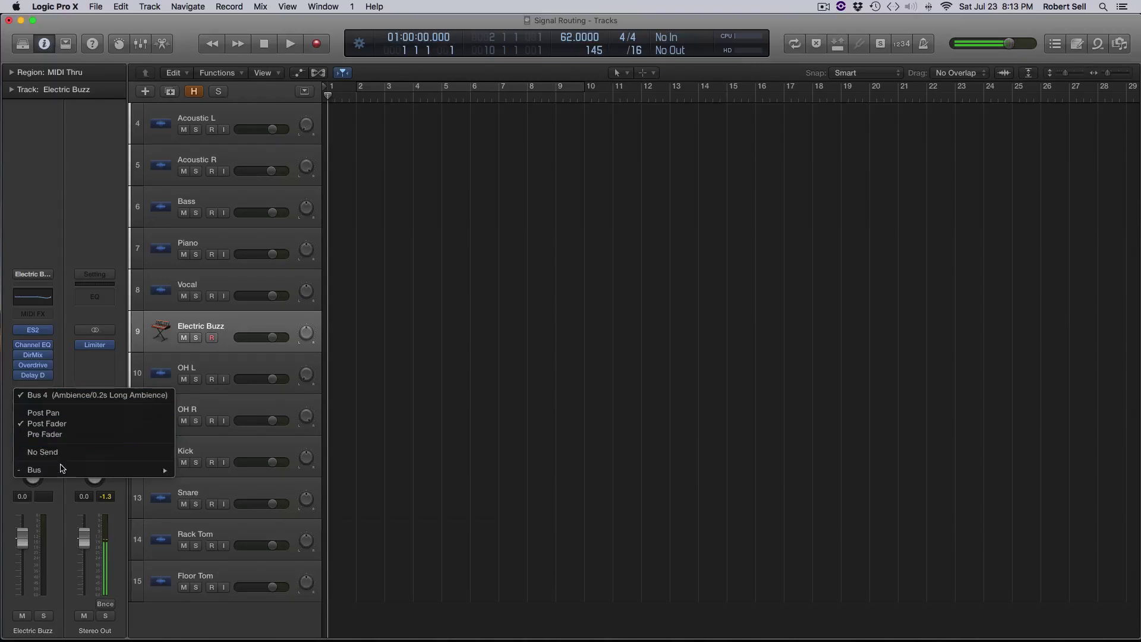
pyautogui.moveTo(62, 473)
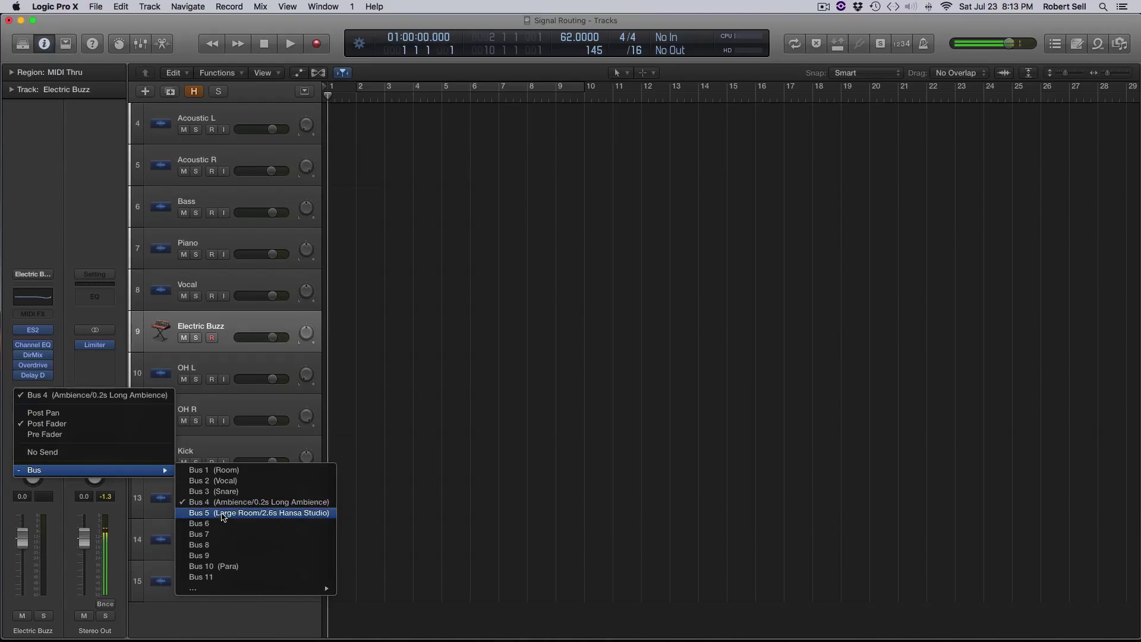
pyautogui.click(39, 188)
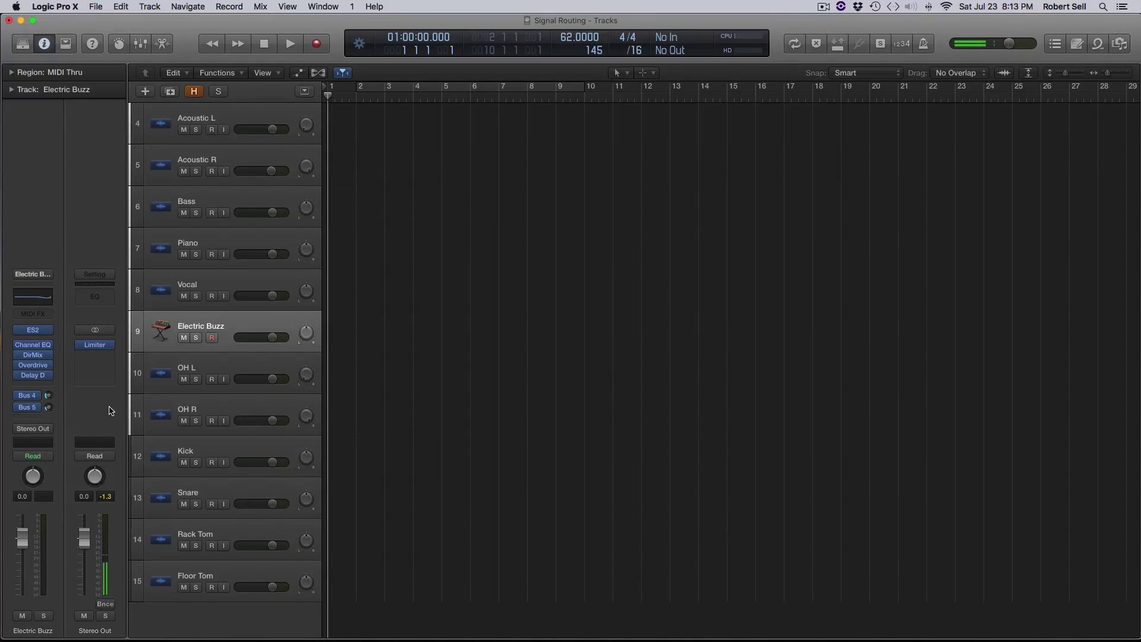
pyautogui.press('x')
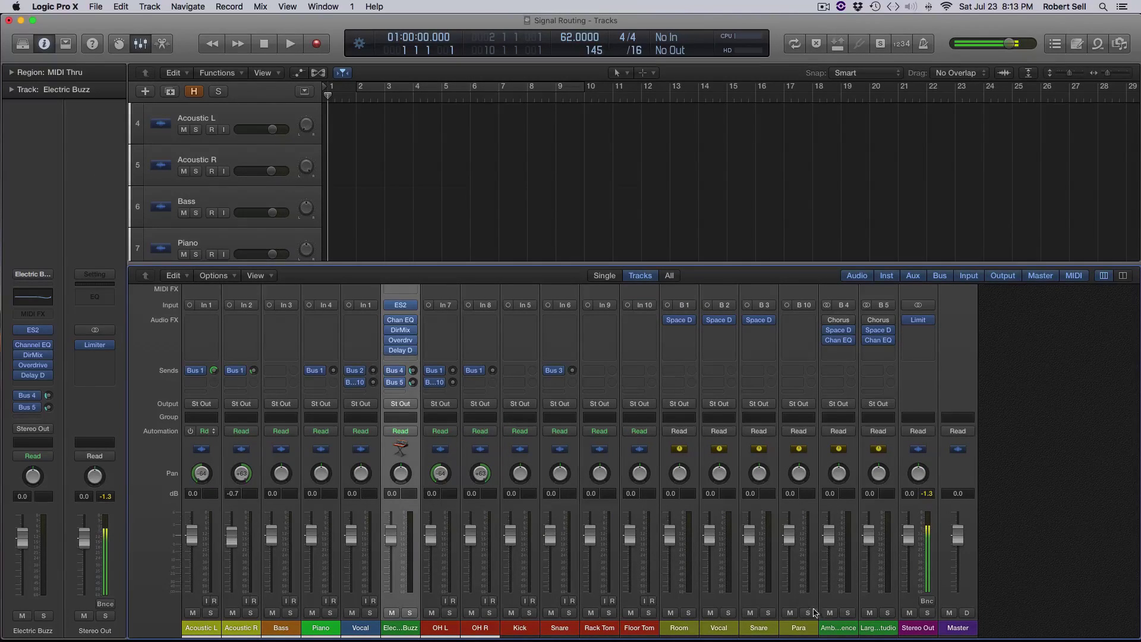
# Open the Channel EQ on the Ambience aux return in the mixer, then close it.
pyautogui.moveTo(841, 334)
pyautogui.click(839, 343)
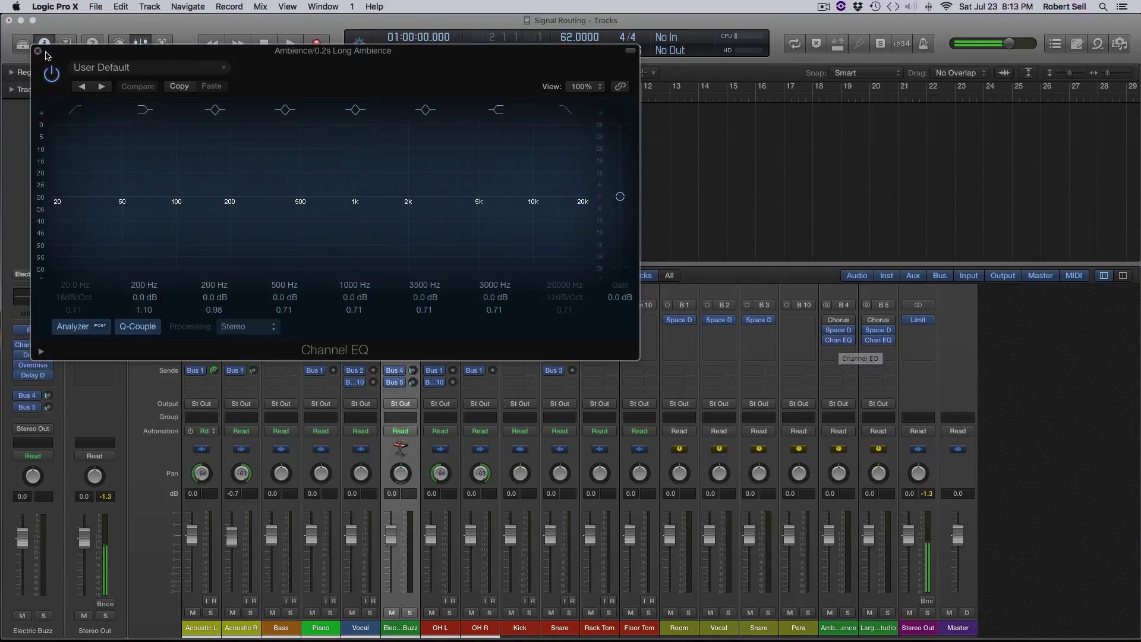
pyautogui.click(38, 53)
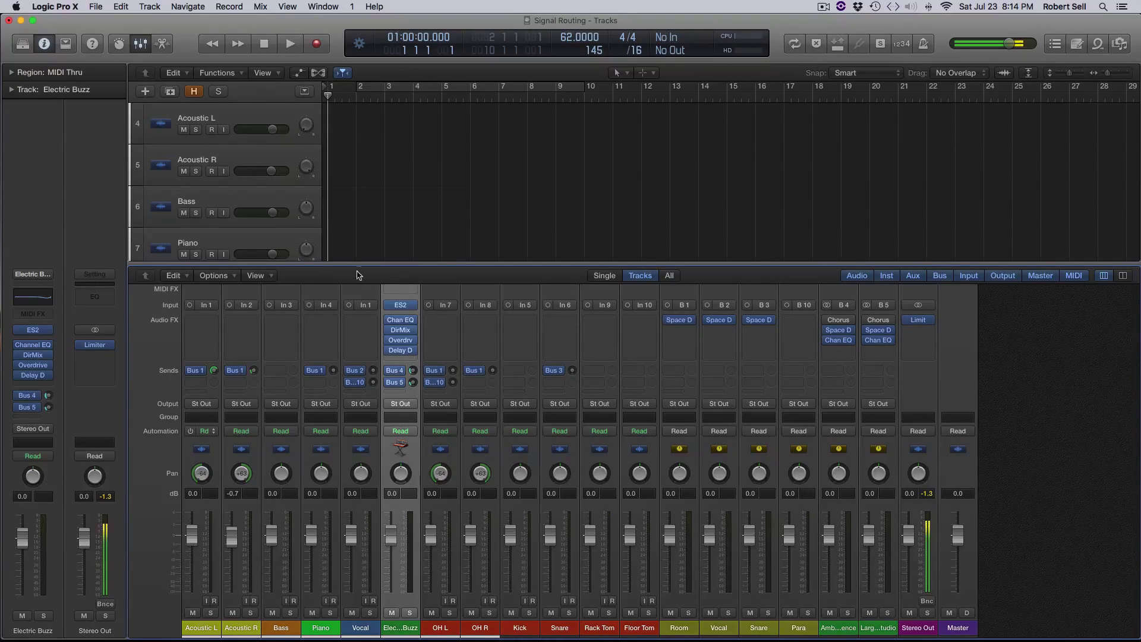
pyautogui.click(209, 121)
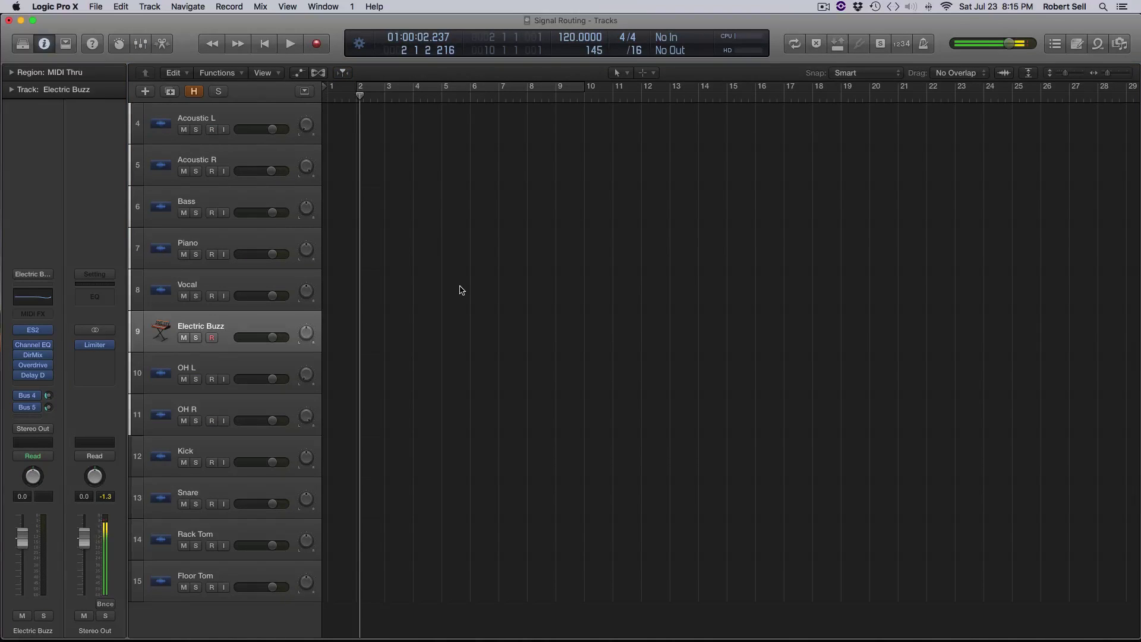
pyautogui.click(145, 91)
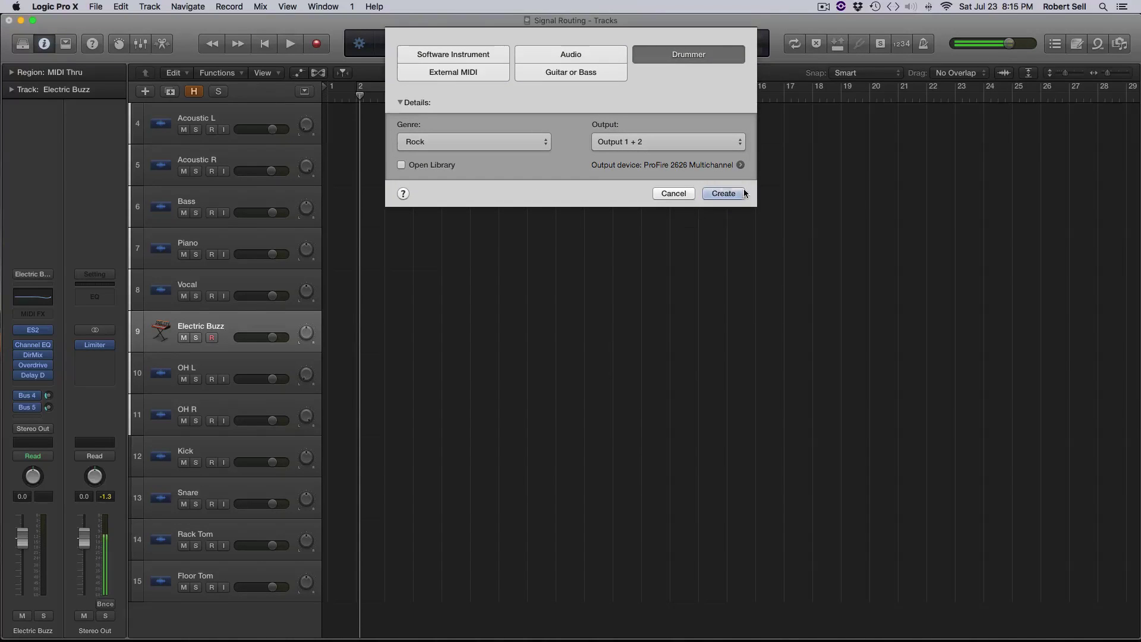
# Create a Rock Drummer track, set a bars 1–9 cycle, and audition the drummer part.
pyautogui.click(723, 193)
pyautogui.moveTo(331, 88); pyautogui.dragTo(554, 113)
pyautogui.press('space')
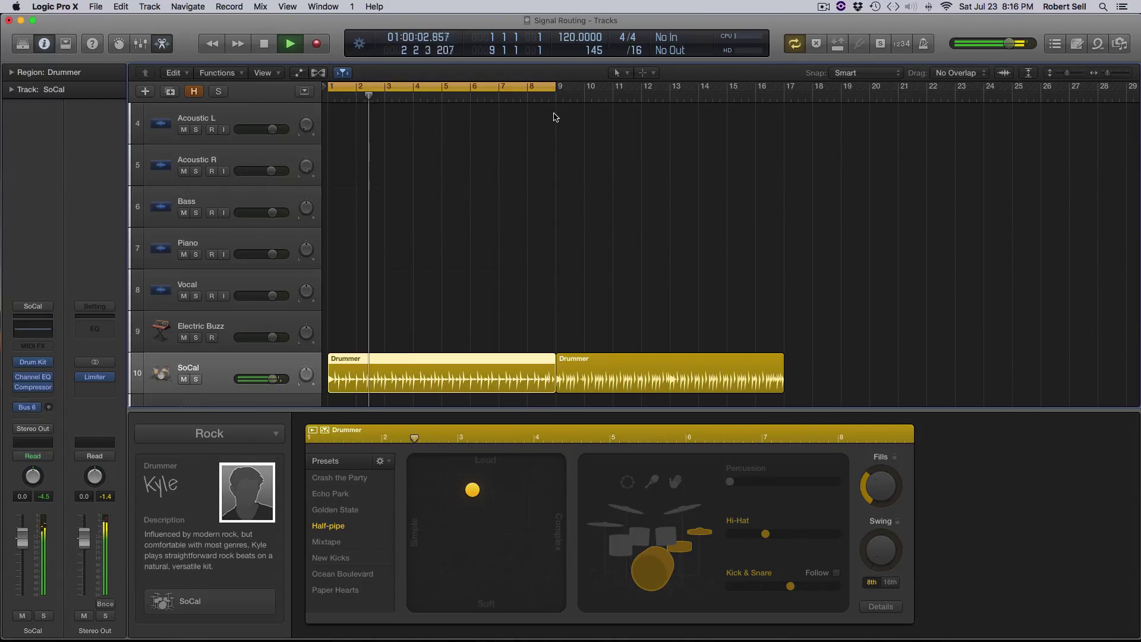
pyautogui.press('space')
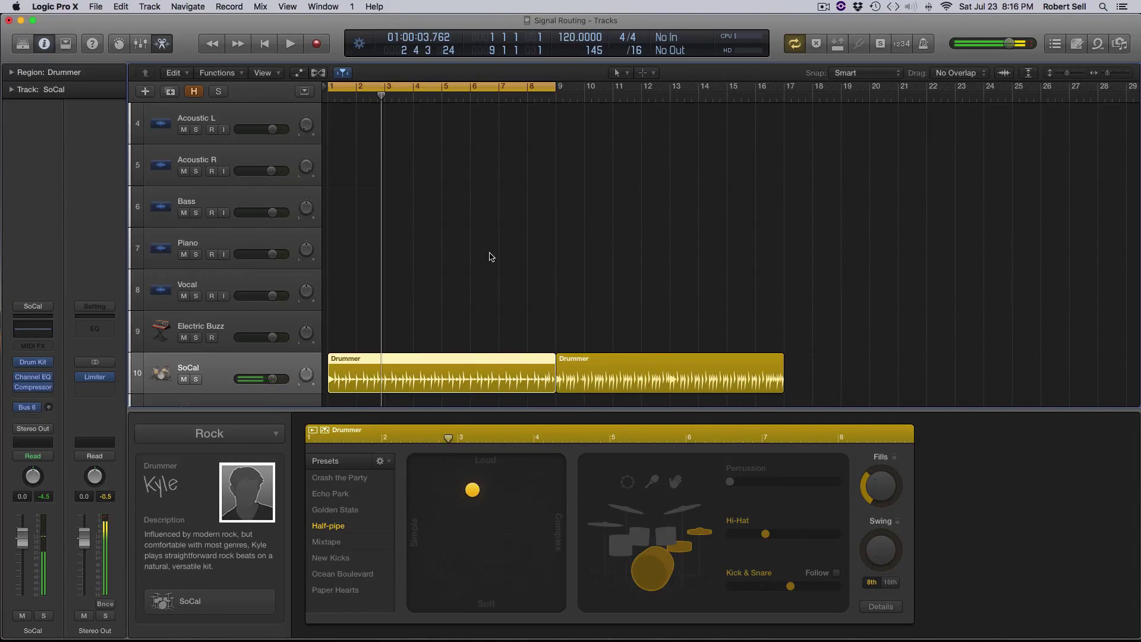
pyautogui.press('e')
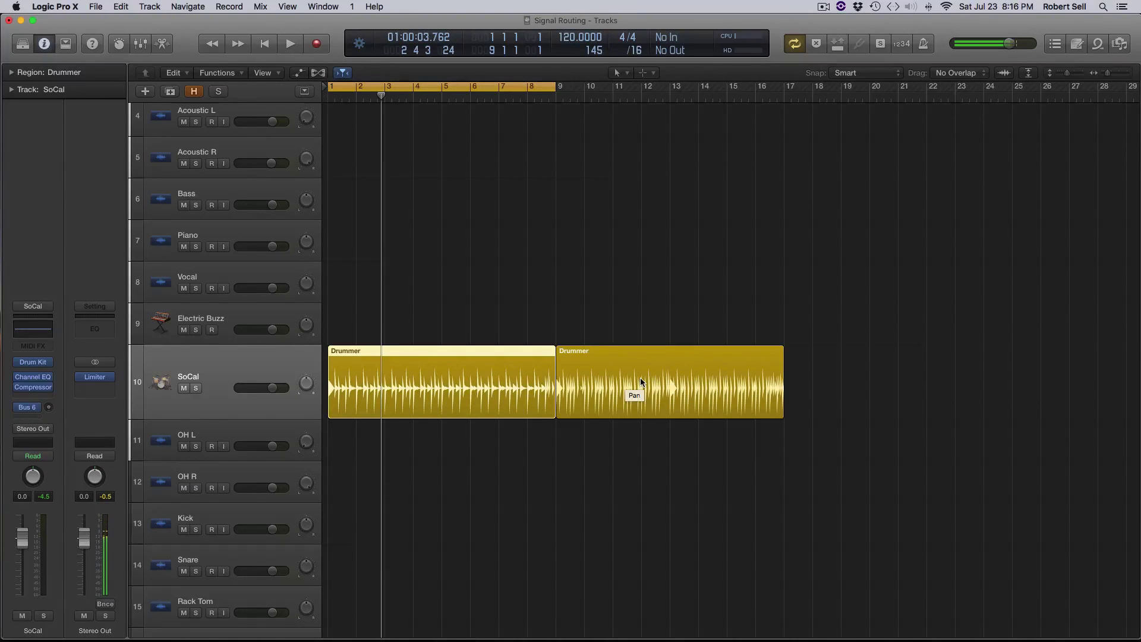
# Check the mixer and SoCal region's Drummer editor, then reopen new-track options with Software Instrument.
pyautogui.press('x')
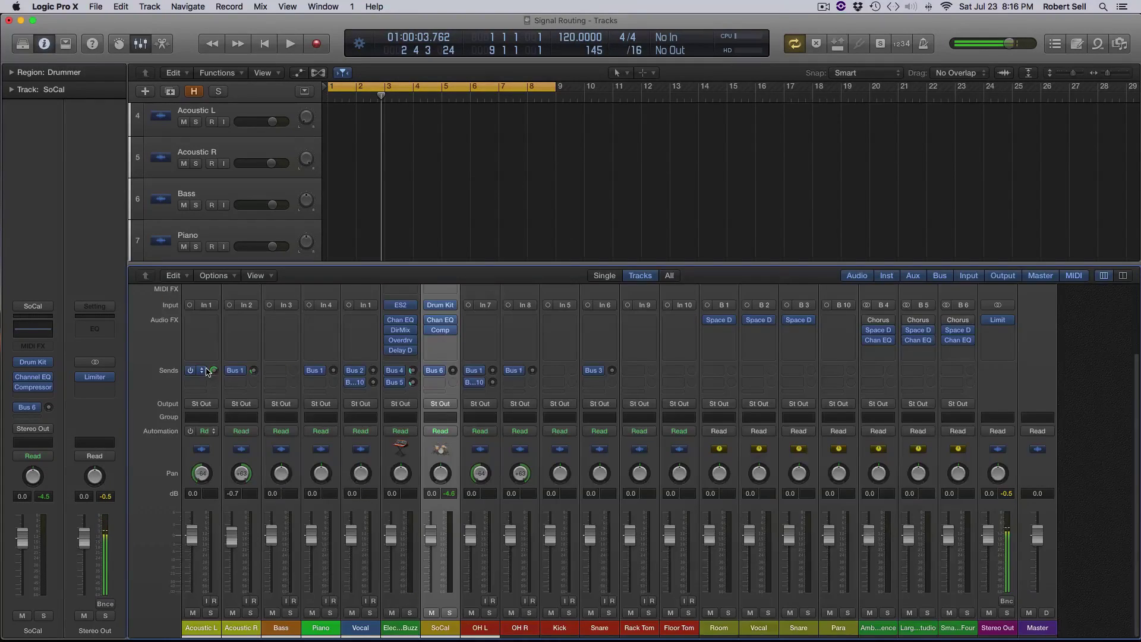
pyautogui.press('x')
pyautogui.doubleClick(385, 382)
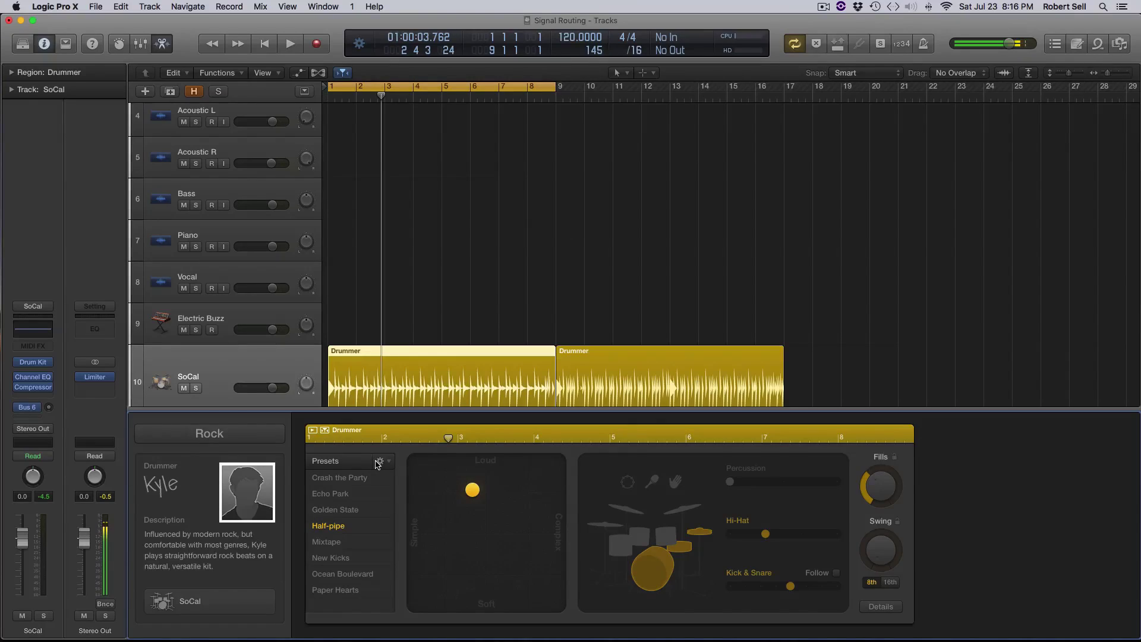
pyautogui.press('x')
pyautogui.press('x')
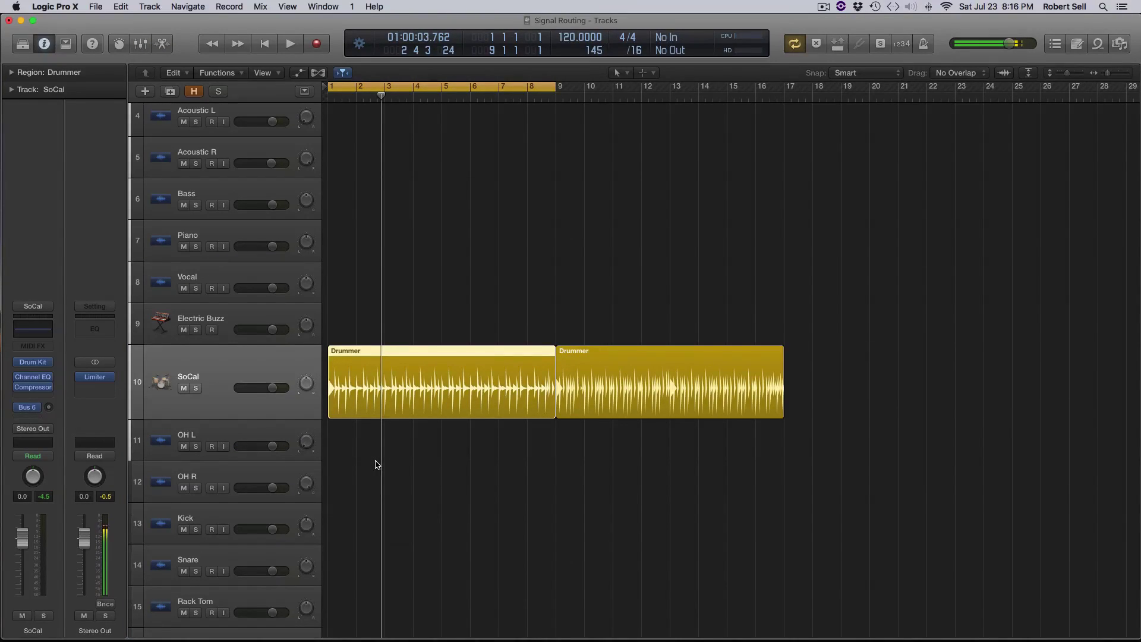
pyautogui.click(146, 92)
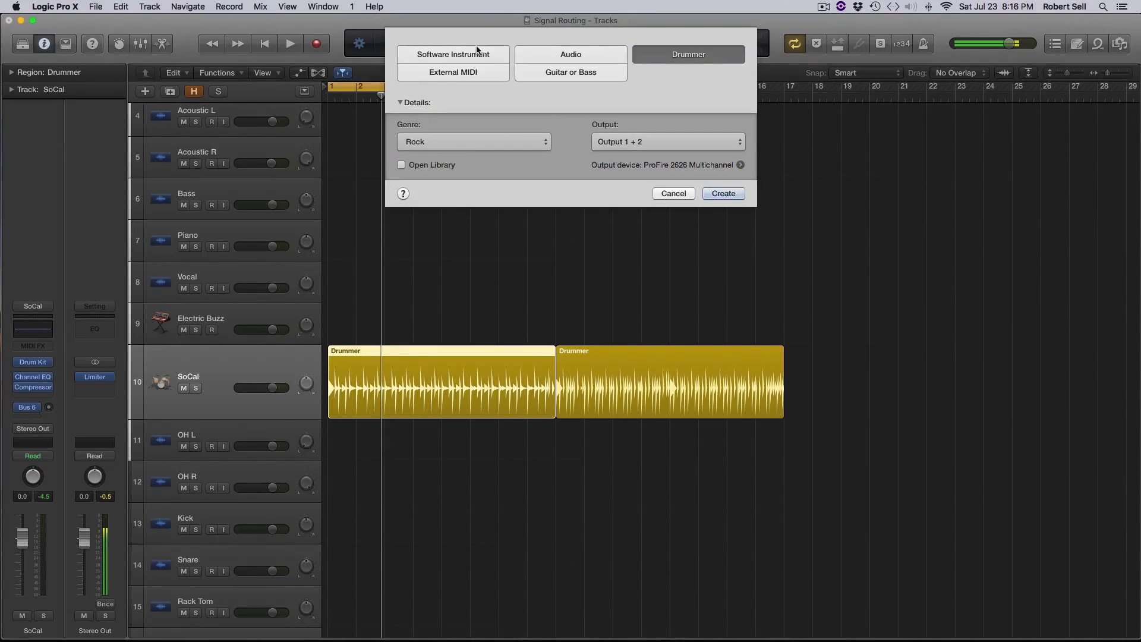
pyautogui.click(440, 53)
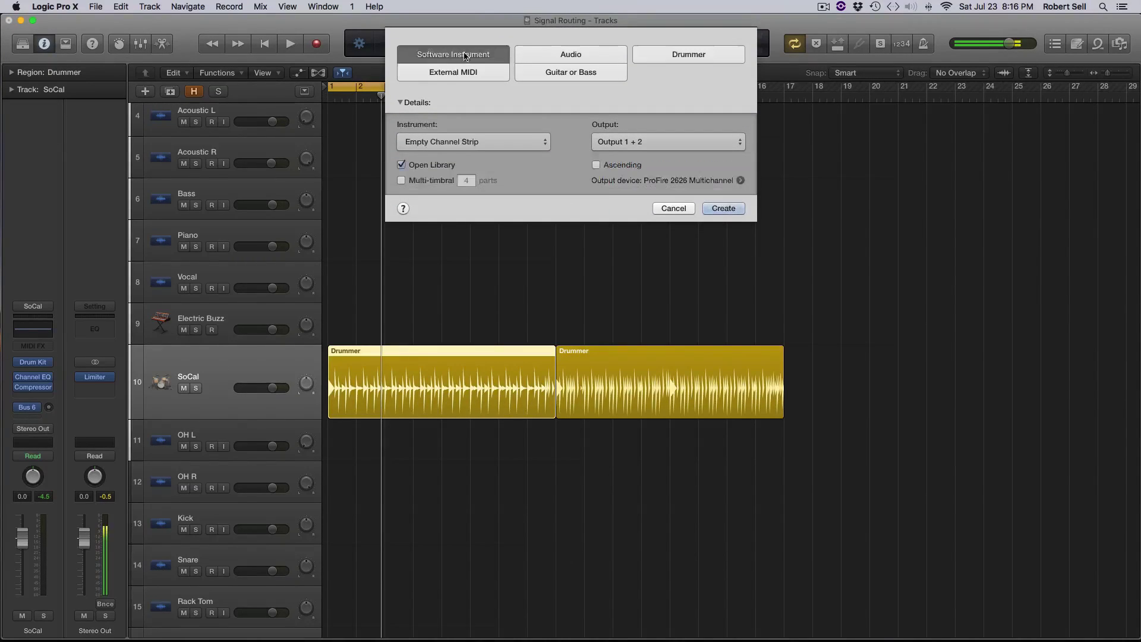
# Create a new software instrument track, Inst 3, and select it.
pyautogui.click(726, 208)
pyautogui.click(240, 373)
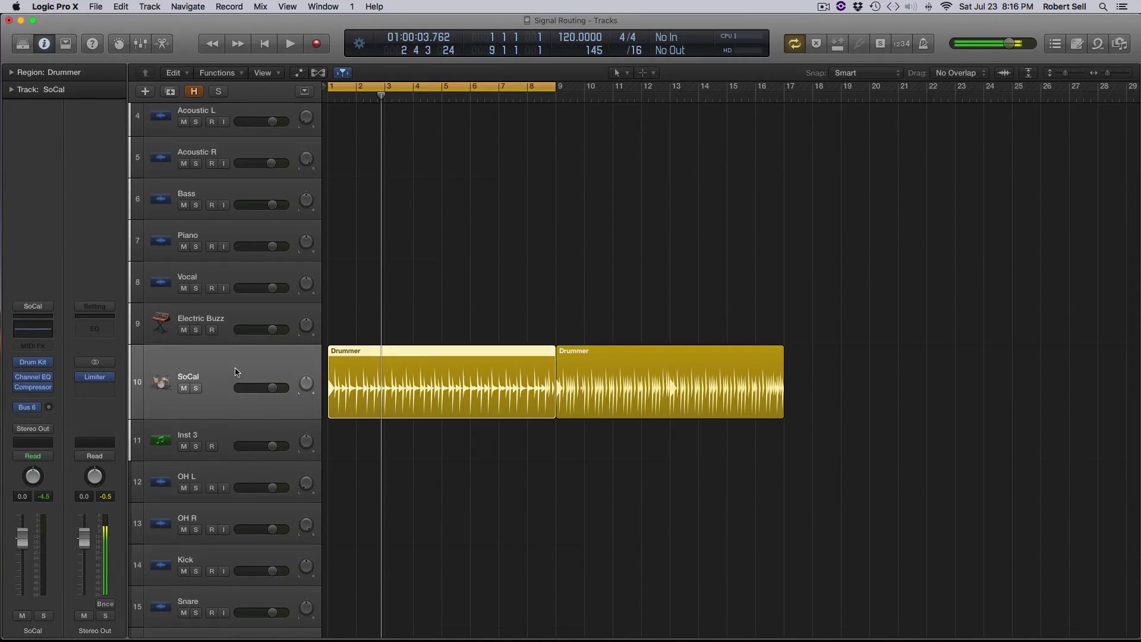
pyautogui.click(211, 454)
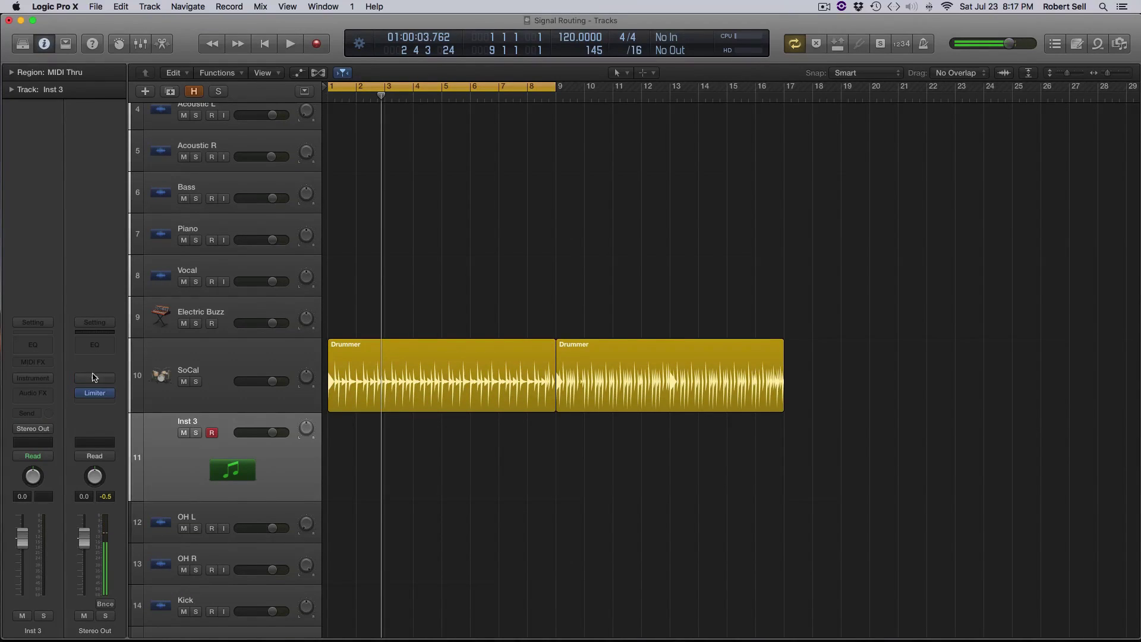
# Load multi-output Drum Kit Designer on Inst 3 with the SoCal Kit preset.
pyautogui.click(39, 384)
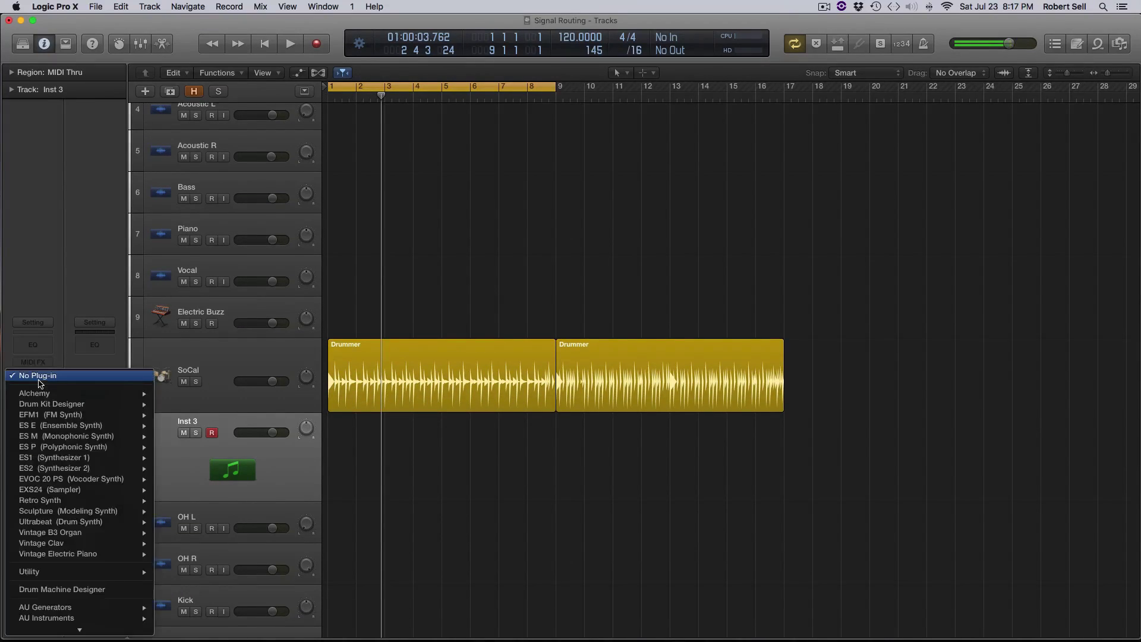
pyautogui.moveTo(60, 405)
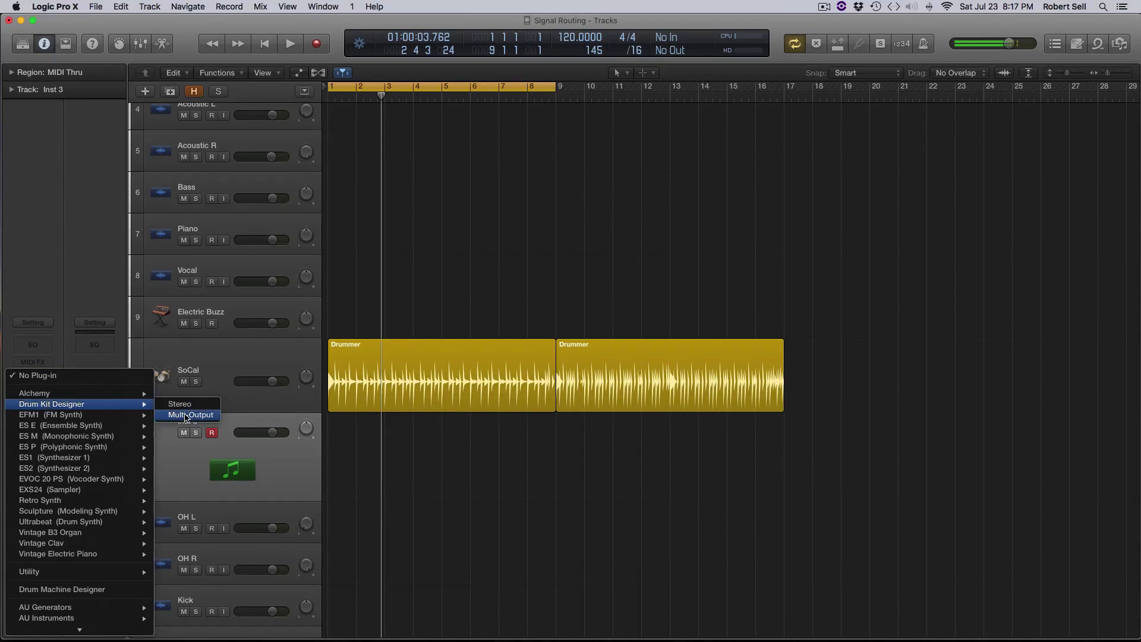
pyautogui.click(186, 411)
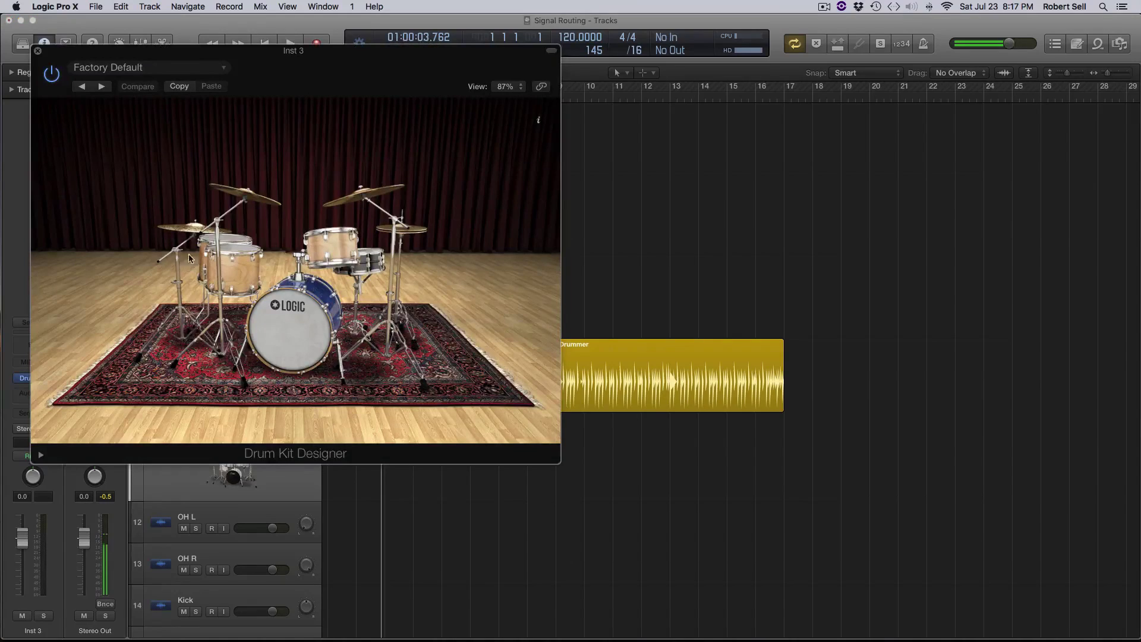
pyautogui.click(119, 69)
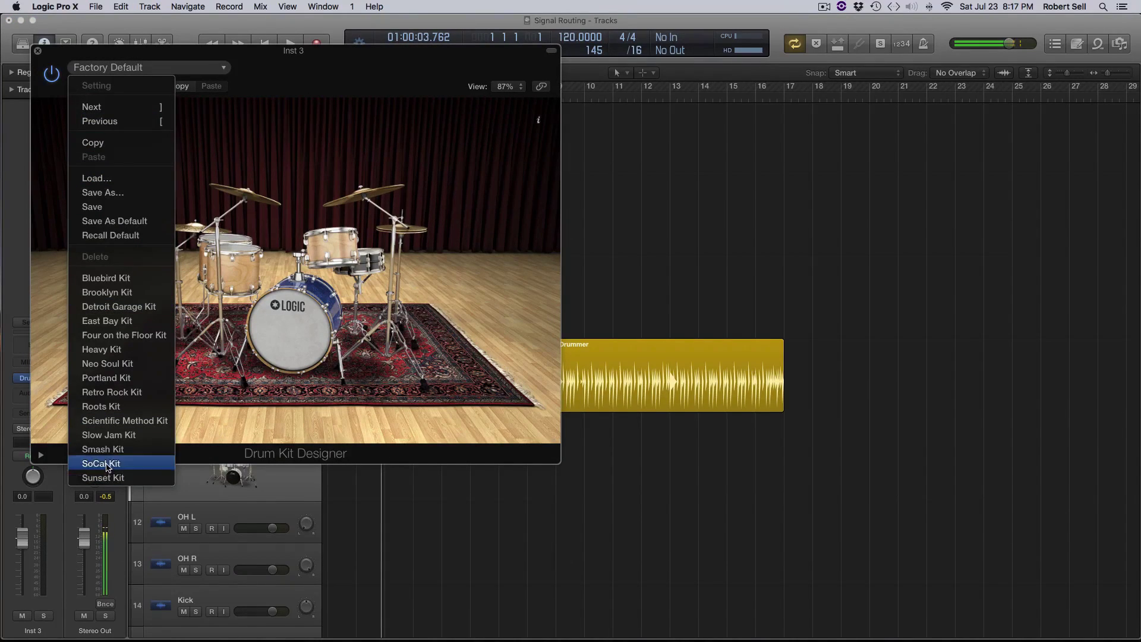
pyautogui.click(107, 464)
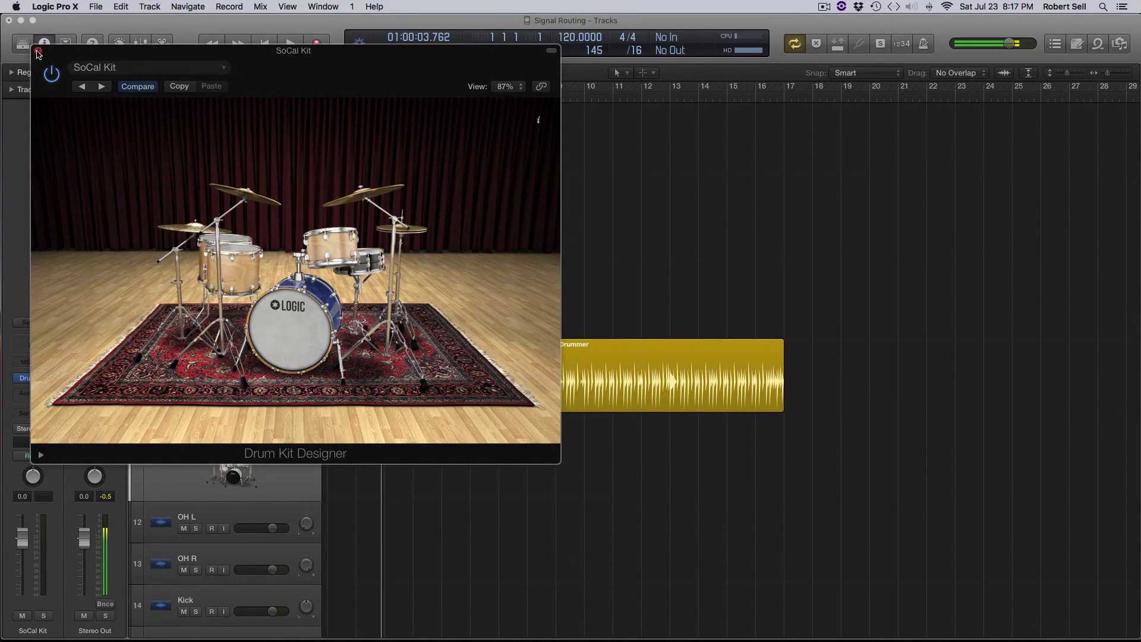
pyautogui.click(37, 50)
pyautogui.click(202, 355)
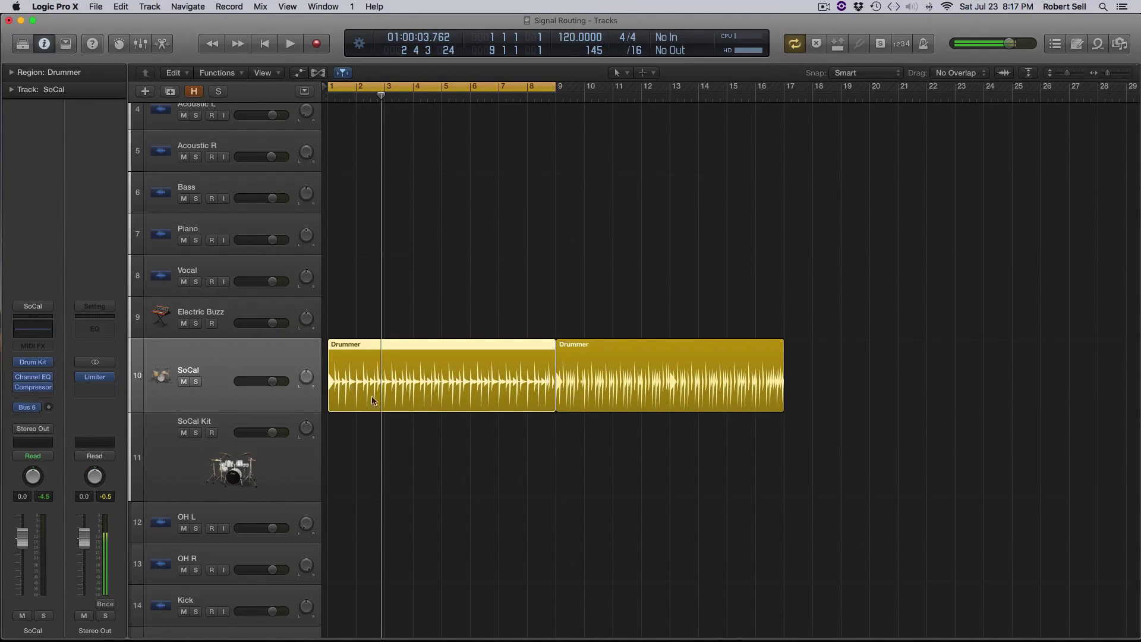
# Move both Drummer regions onto the SoCal Kit track and open them for note editing.
pyautogui.moveTo(399, 387); pyautogui.dragTo(401, 463)
pyautogui.moveTo(588, 399); pyautogui.dragTo(589, 464)
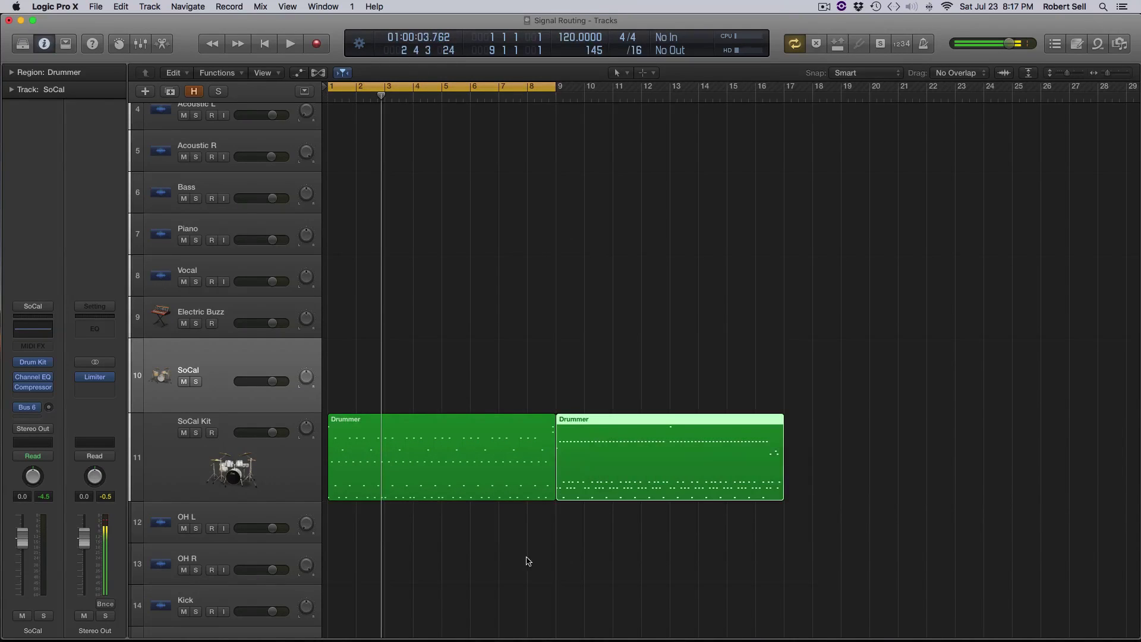
pyautogui.doubleClick(390, 462)
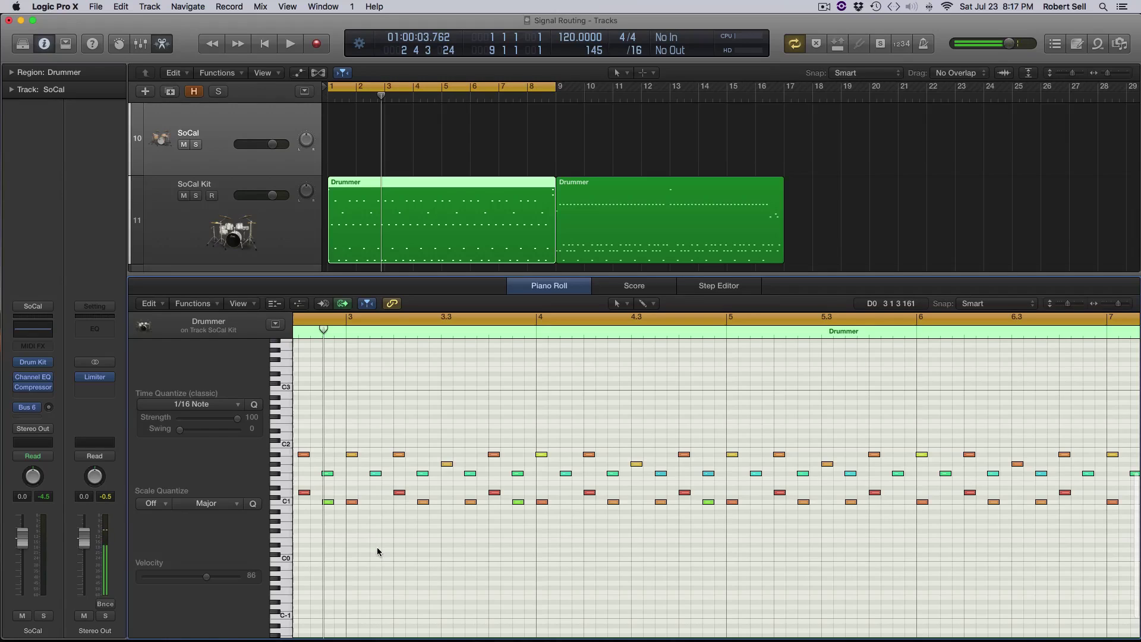
pyautogui.press('space')
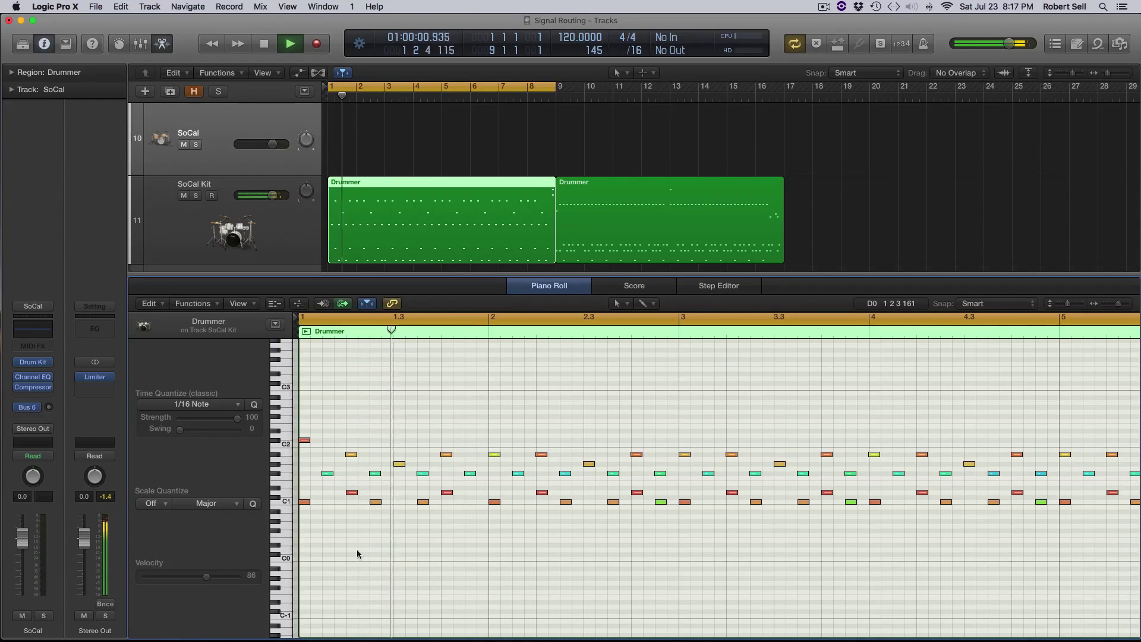
pyautogui.press('space')
# Try raising one D1 drum note to D#1, listen, then return it to D1.
pyautogui.click(352, 492)
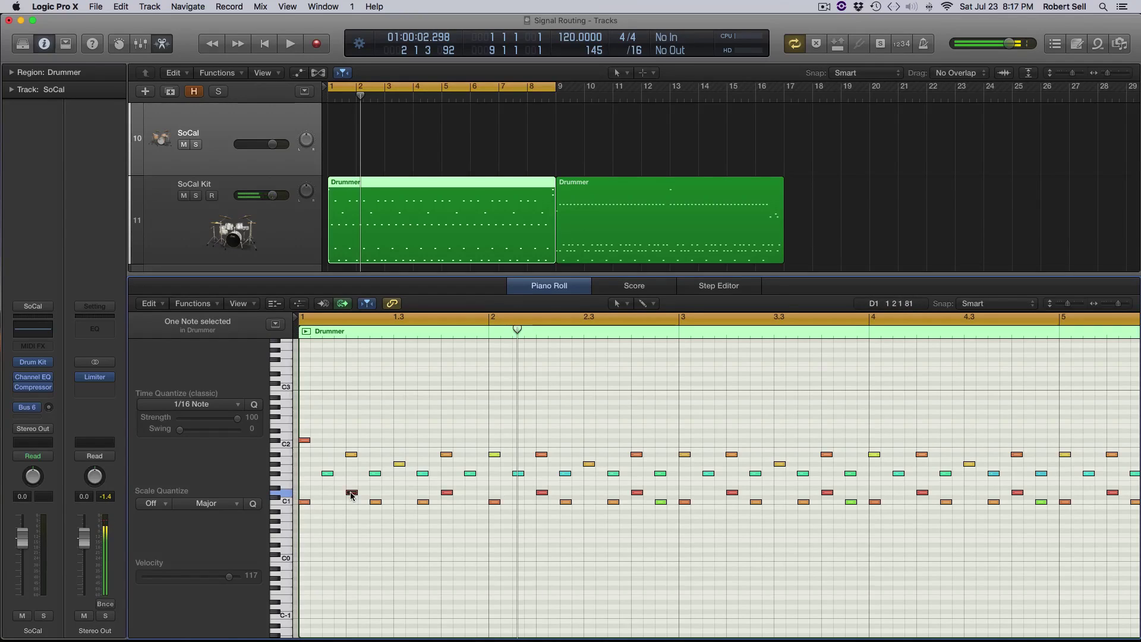
pyautogui.moveTo(352, 492); pyautogui.dragTo(352, 492)
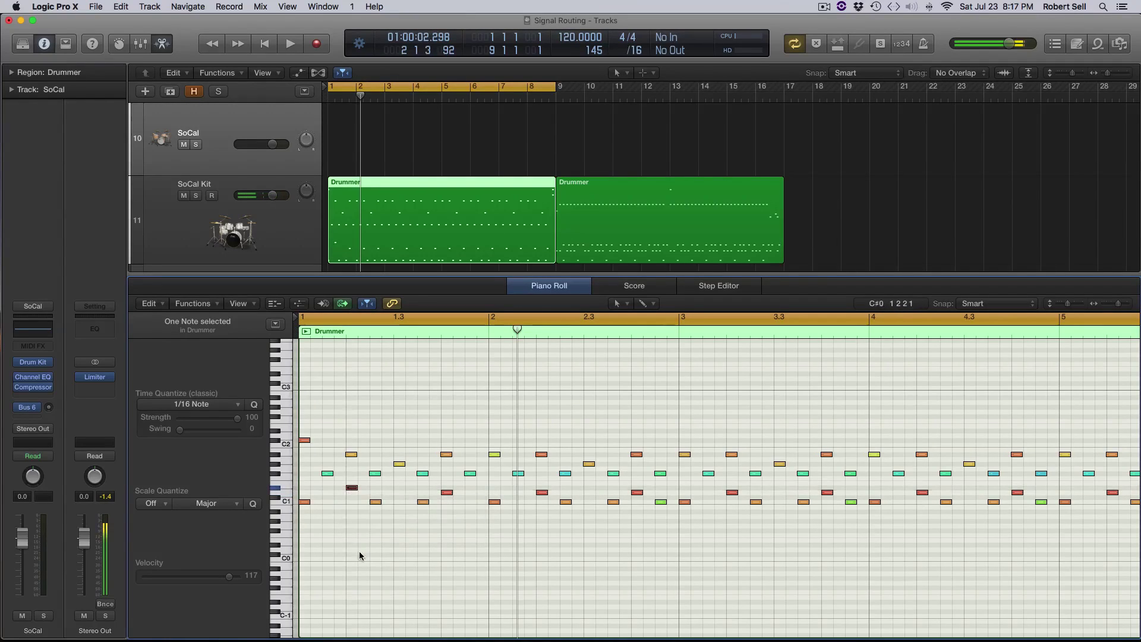
pyautogui.press('space')
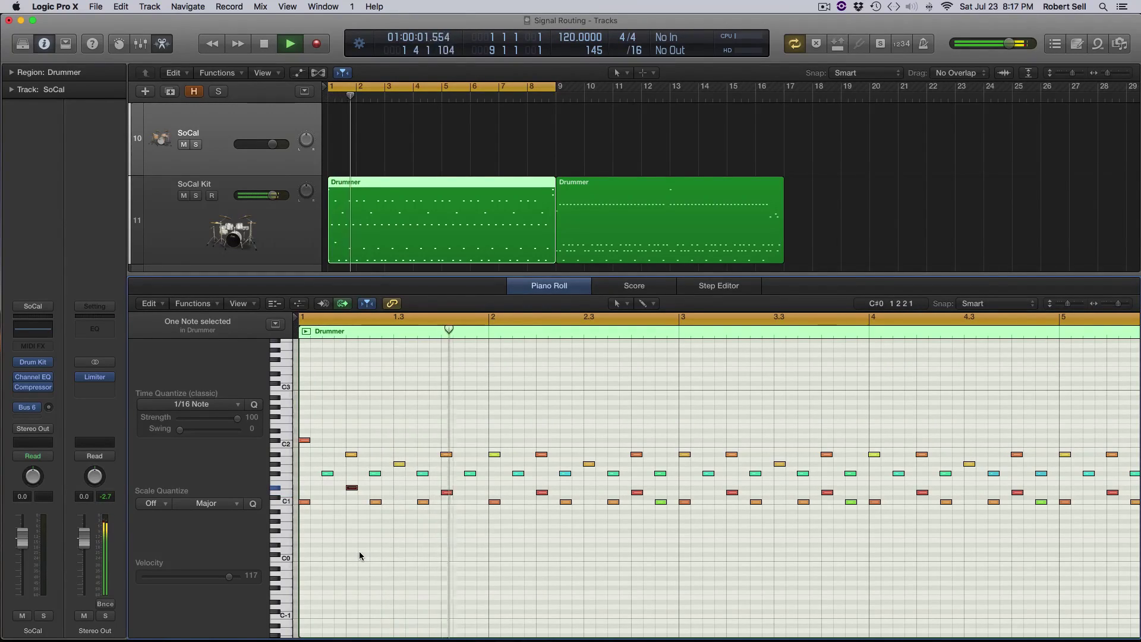
pyautogui.press('space')
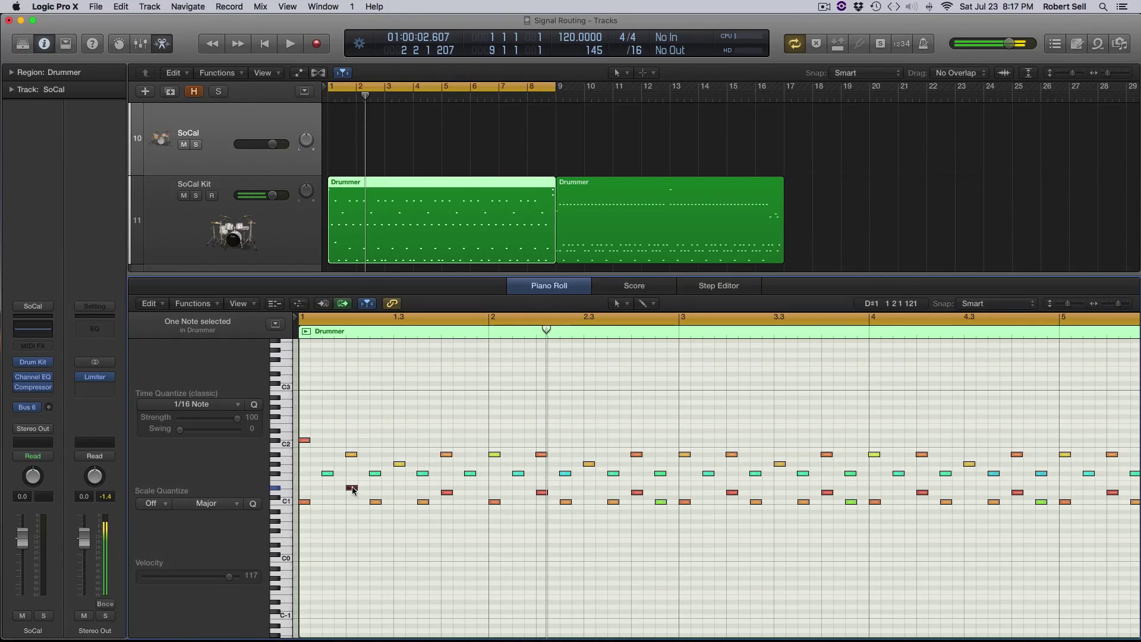
pyautogui.moveTo(351, 488); pyautogui.dragTo(352, 493)
# Lower all 17 D1 notes to C#1, audition, then raise them to D#1.
pyautogui.click(281, 493)
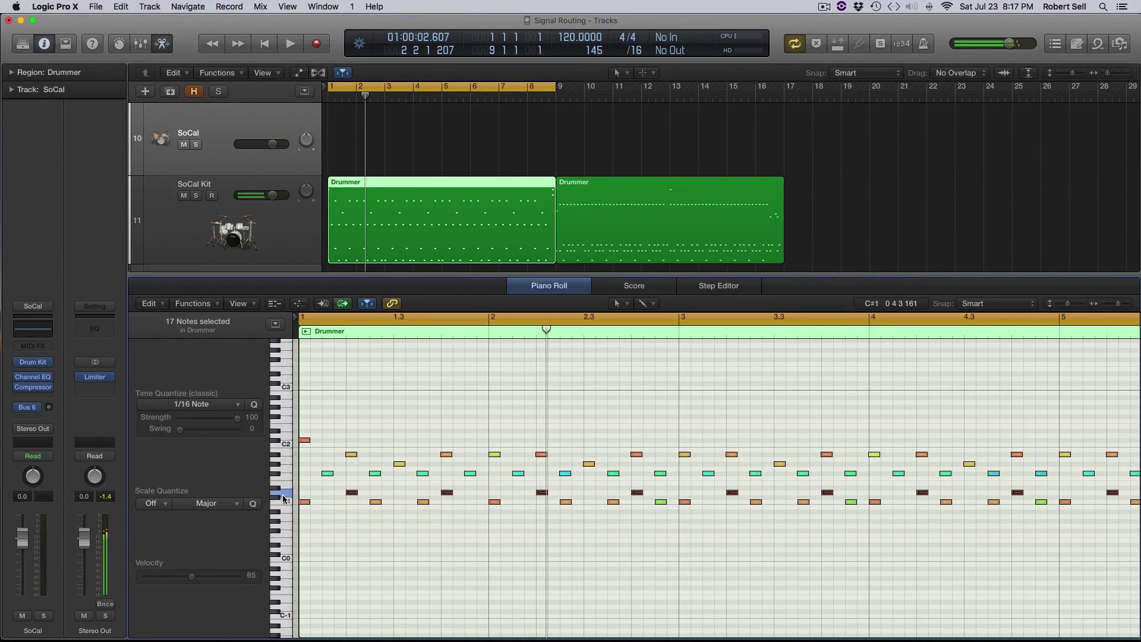
pyautogui.moveTo(350, 493); pyautogui.dragTo(351, 499)
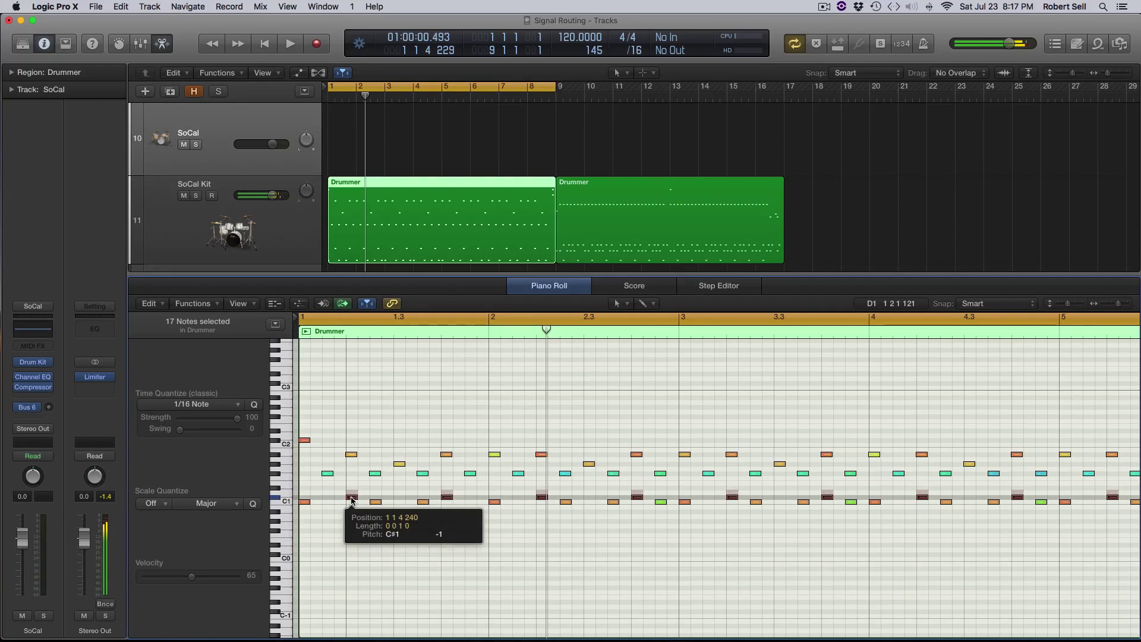
pyautogui.press('space')
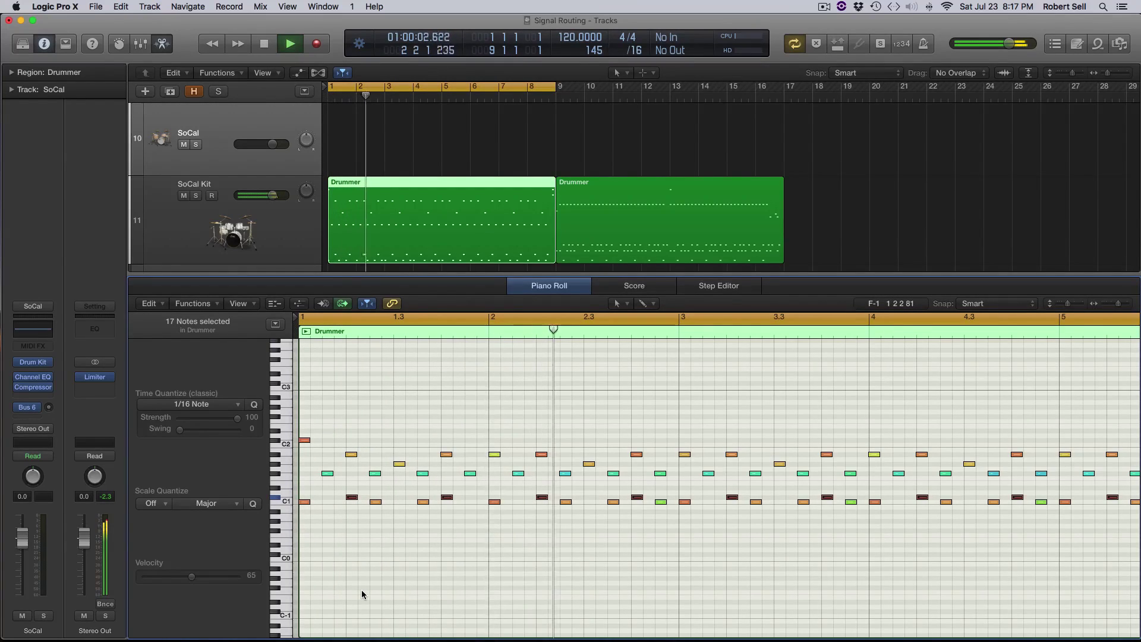
pyautogui.press('space')
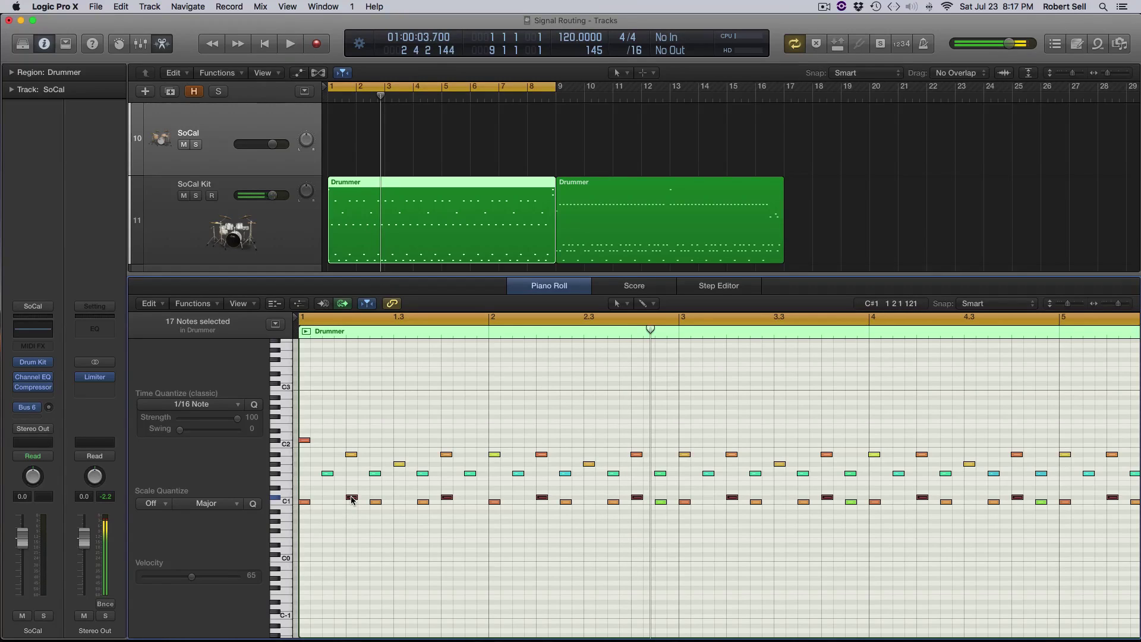
pyautogui.moveTo(352, 497); pyautogui.dragTo(351, 496)
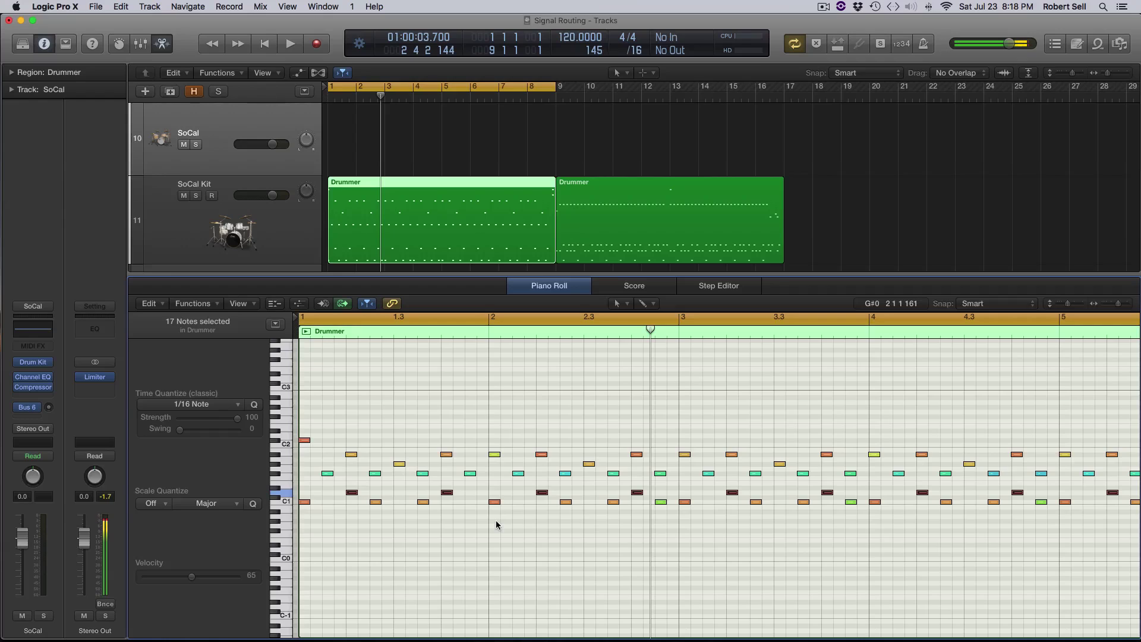
# Close the mixer, select the SoCal Kit track, and dismiss its Send menu without choosing a bus.
pyautogui.press('x')
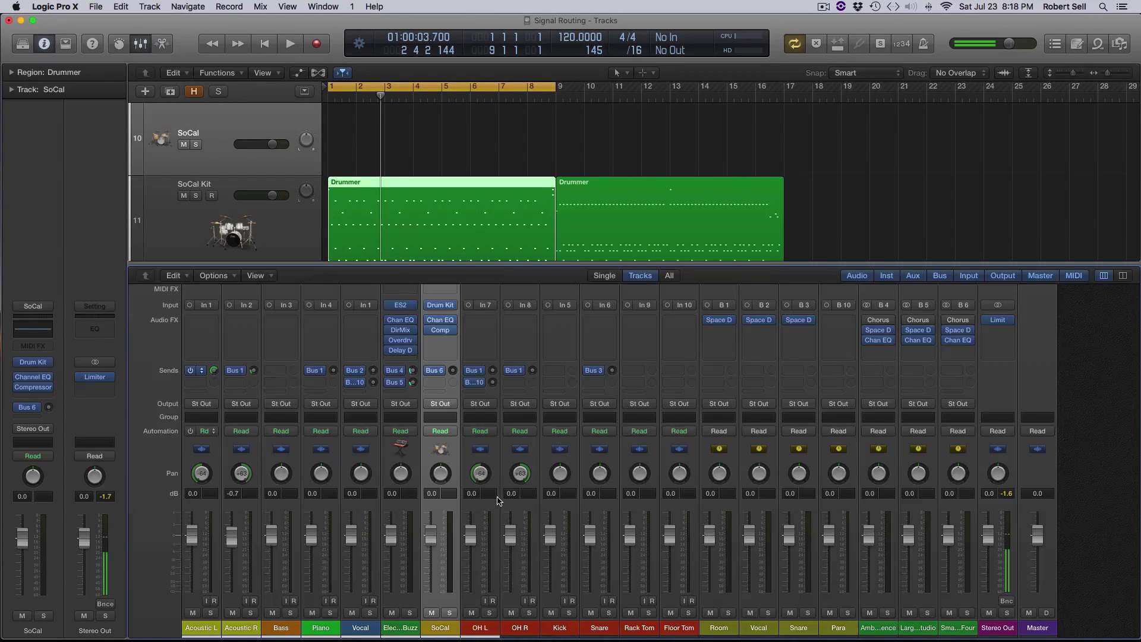
pyautogui.press('x')
pyautogui.click(295, 319)
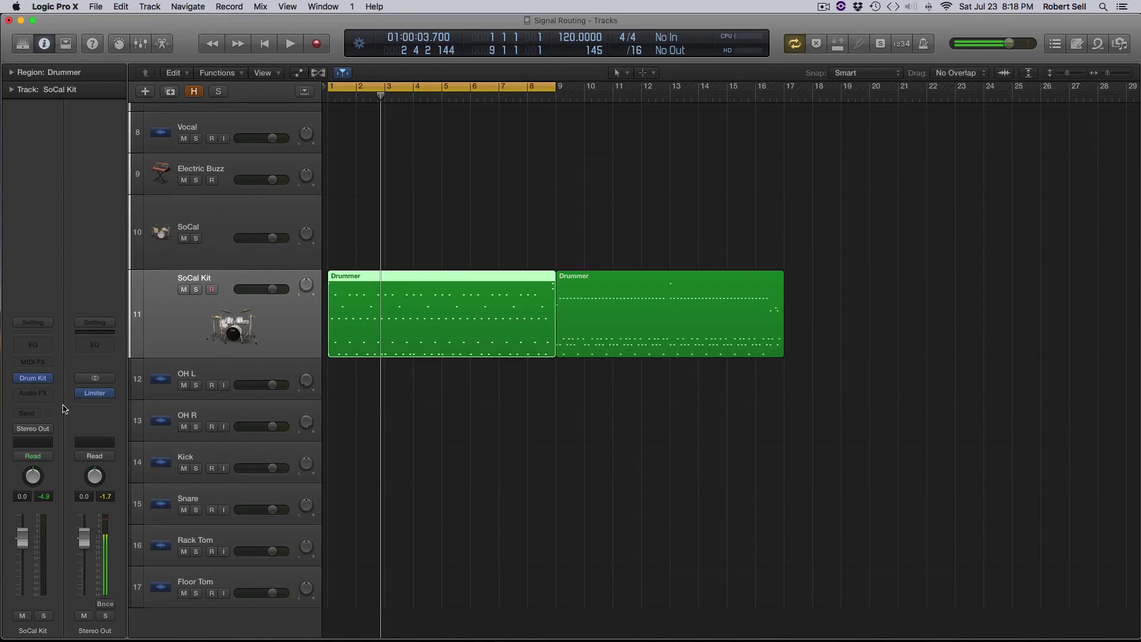
pyautogui.click(33, 413)
pyautogui.moveTo(36, 470)
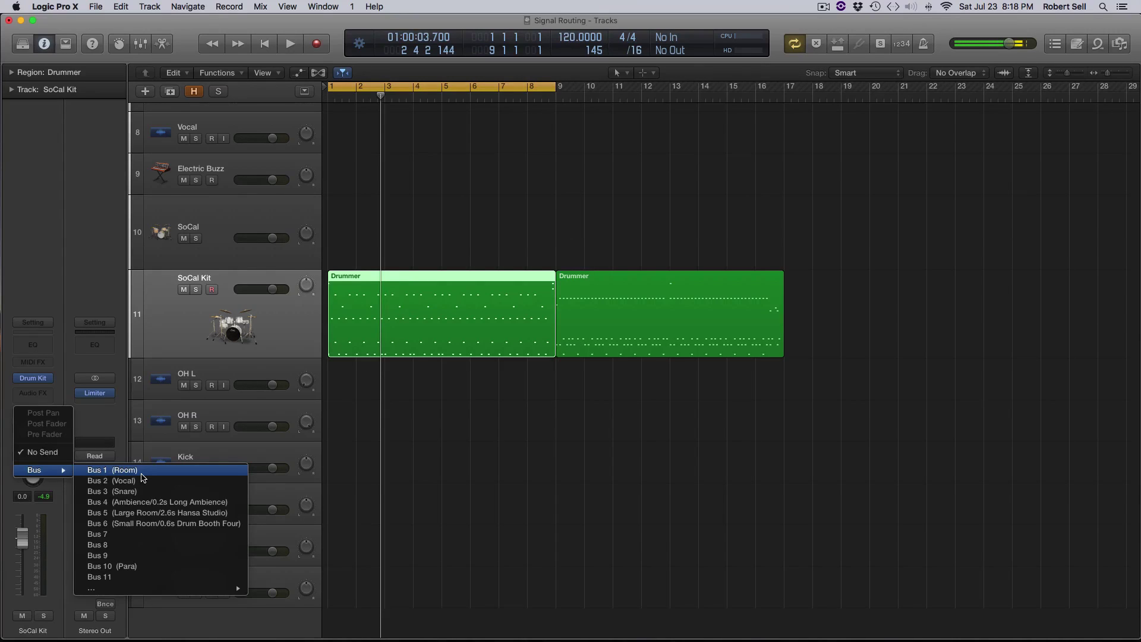
pyautogui.click(173, 306)
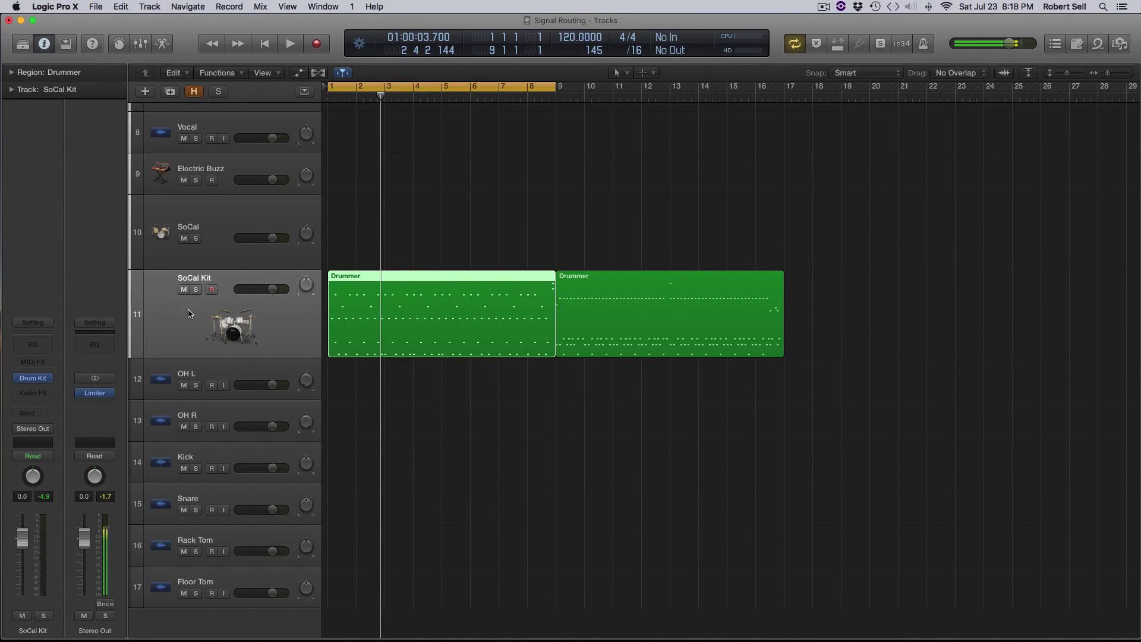
# Switch SoCal Kit to Drum Kit Designer Multi-Output and select its strip in the Mixer.
pyautogui.click(46, 379)
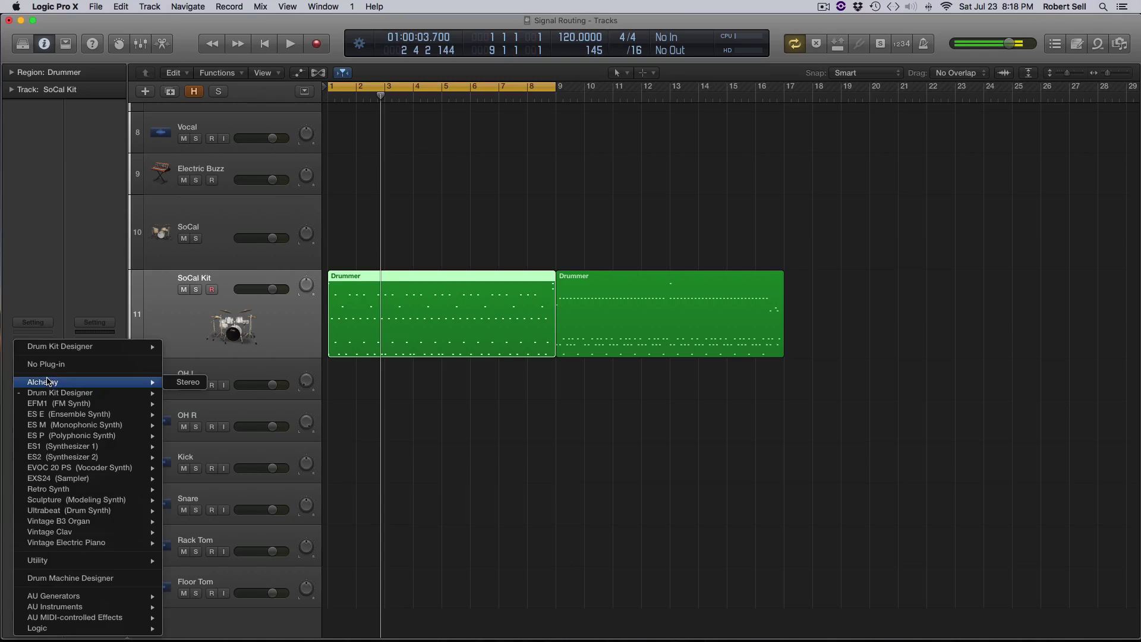
pyautogui.moveTo(94, 347)
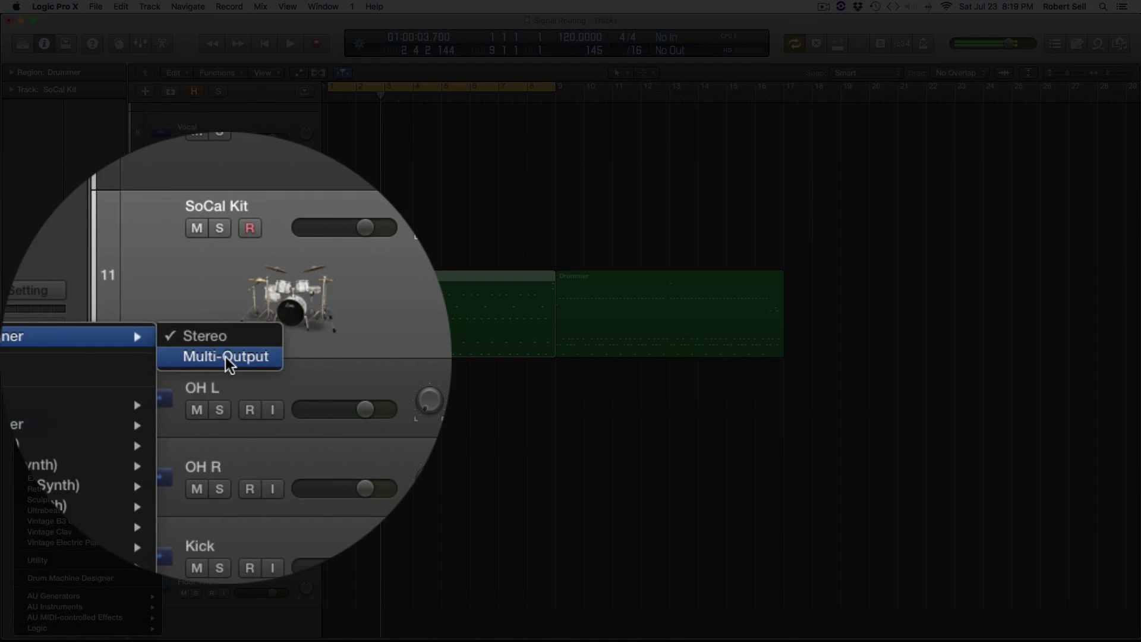
pyautogui.click(199, 357)
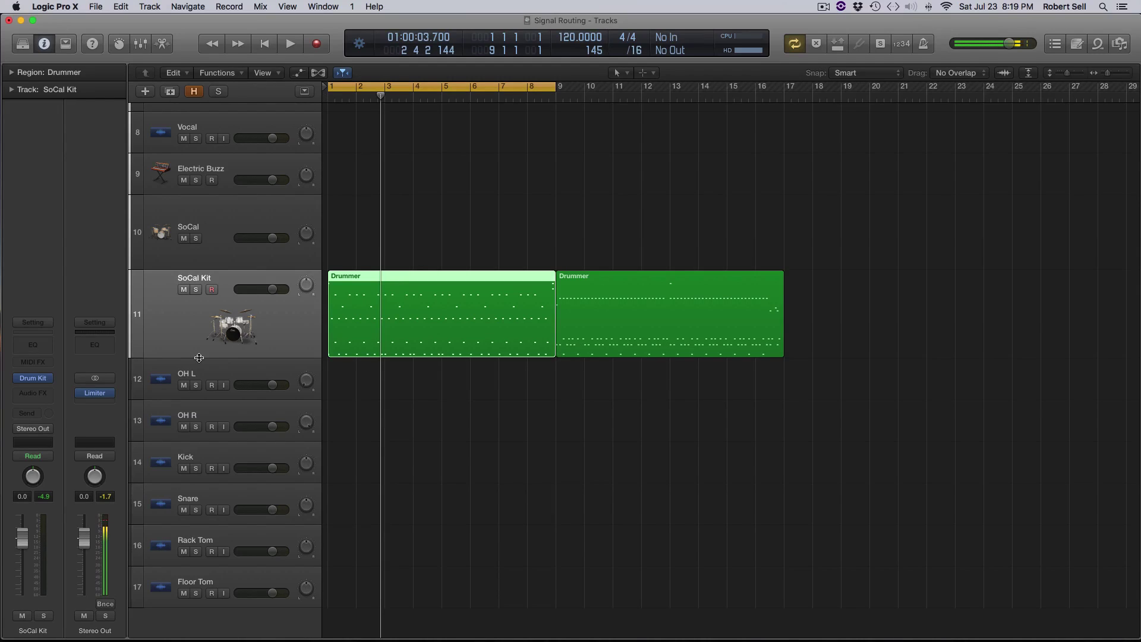
pyautogui.press('x')
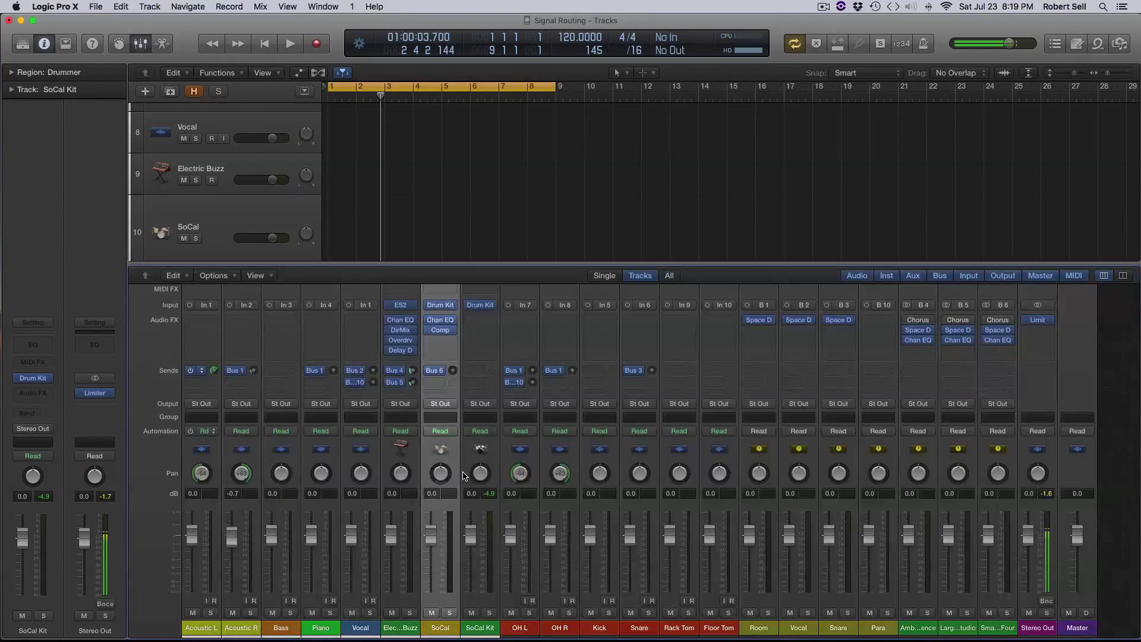
pyautogui.click(464, 475)
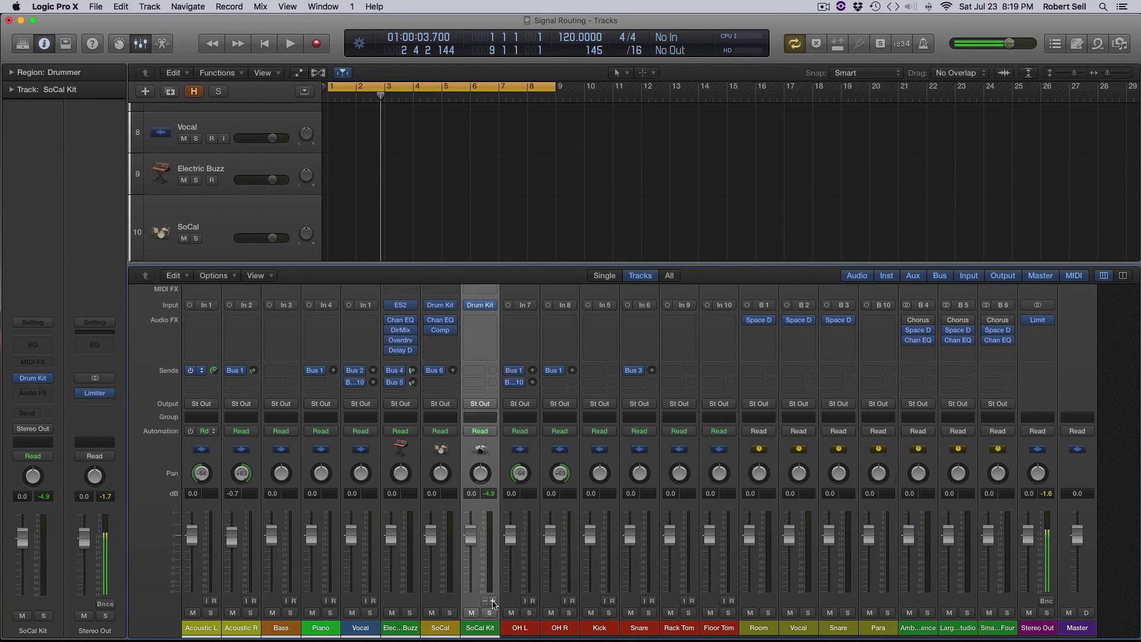
# Add Kick, Snare, Toms and Hi-Hat/Perc aux channels to the SoCal Kit strip.
pyautogui.click(492, 601)
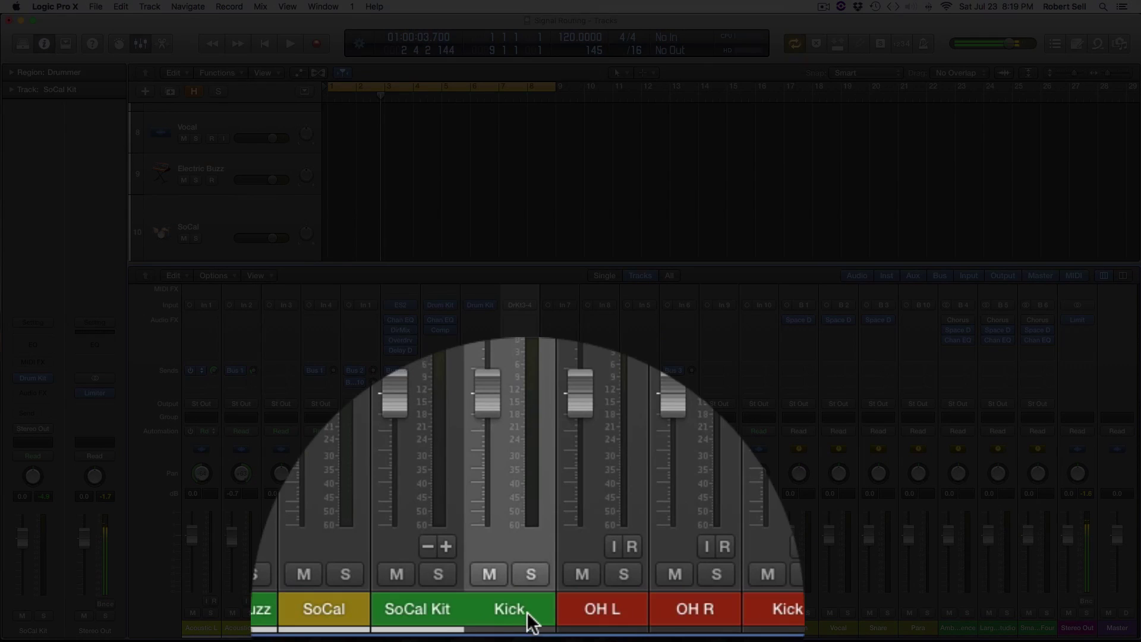
pyautogui.click(492, 542)
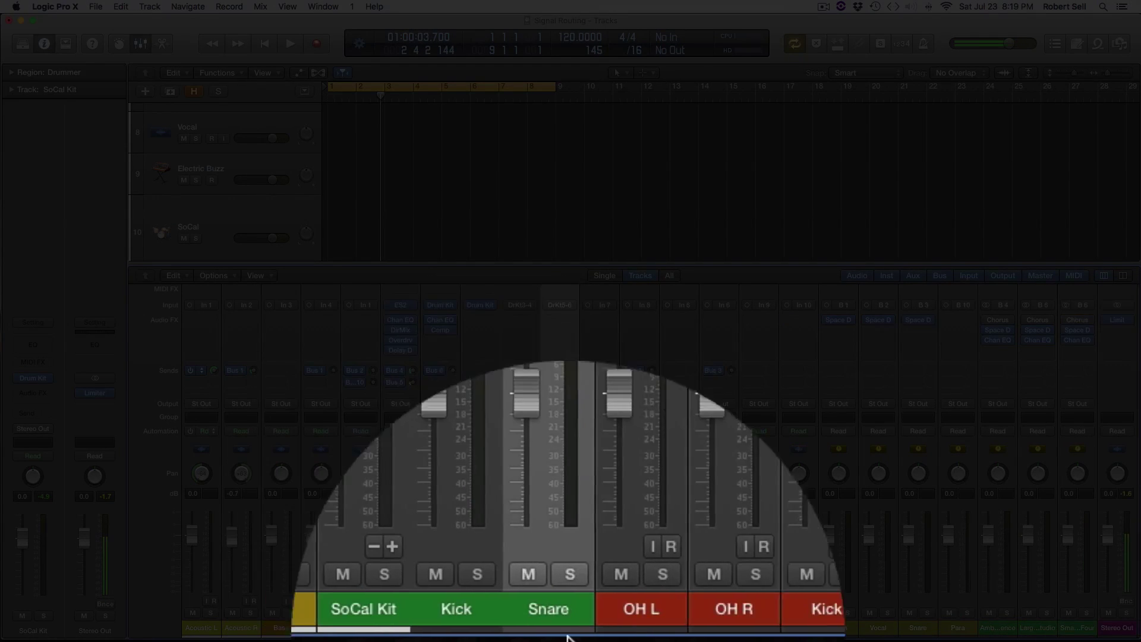
pyautogui.click(492, 552)
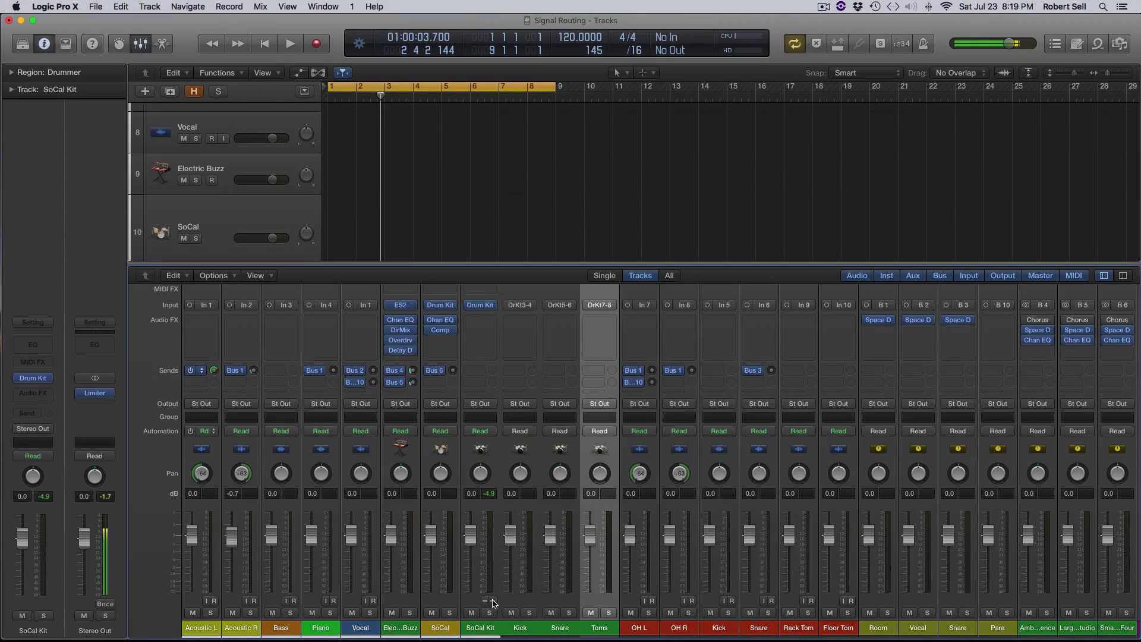
pyautogui.click(493, 602)
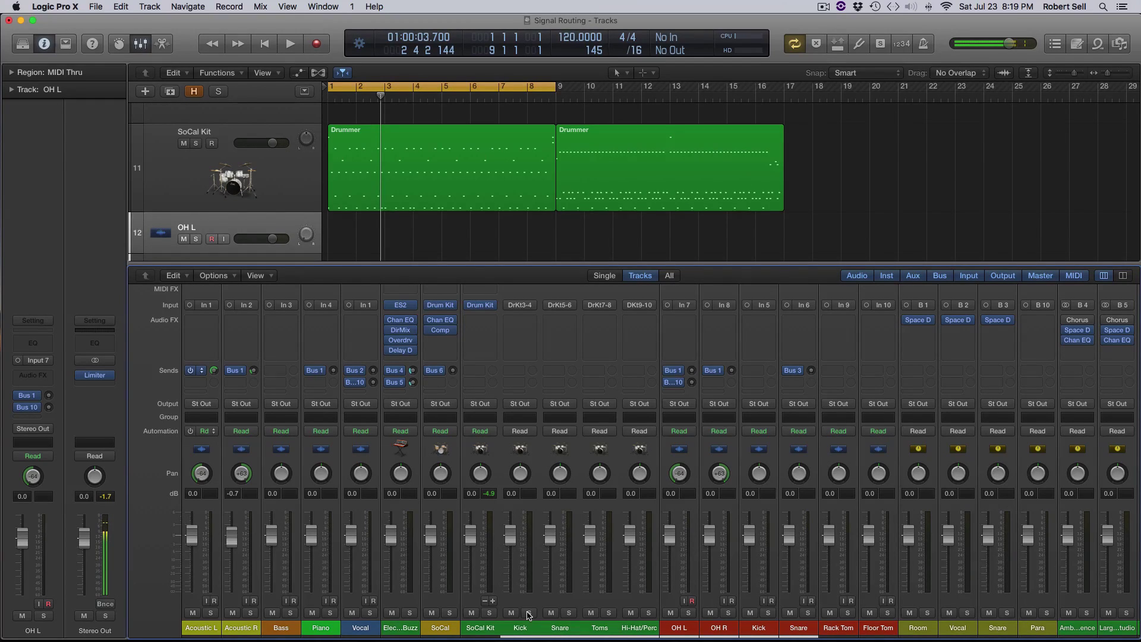
# Solo the Kick and Snare channels during playback, then clear the solos and stop.
pyautogui.click(529, 612)
pyautogui.press('space')
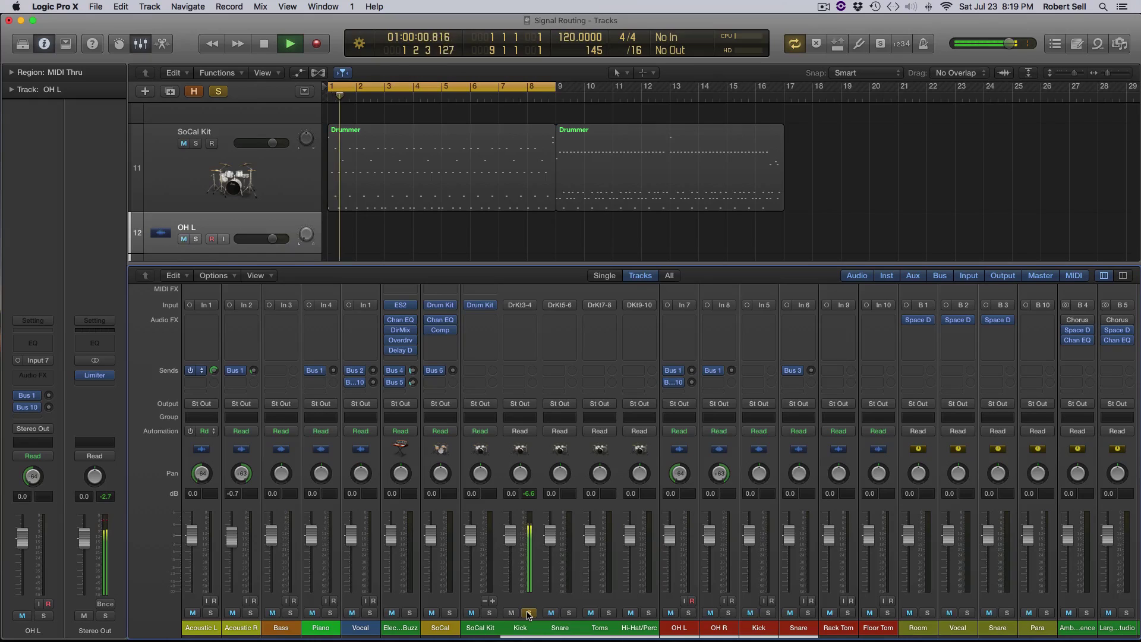
pyautogui.click(569, 613)
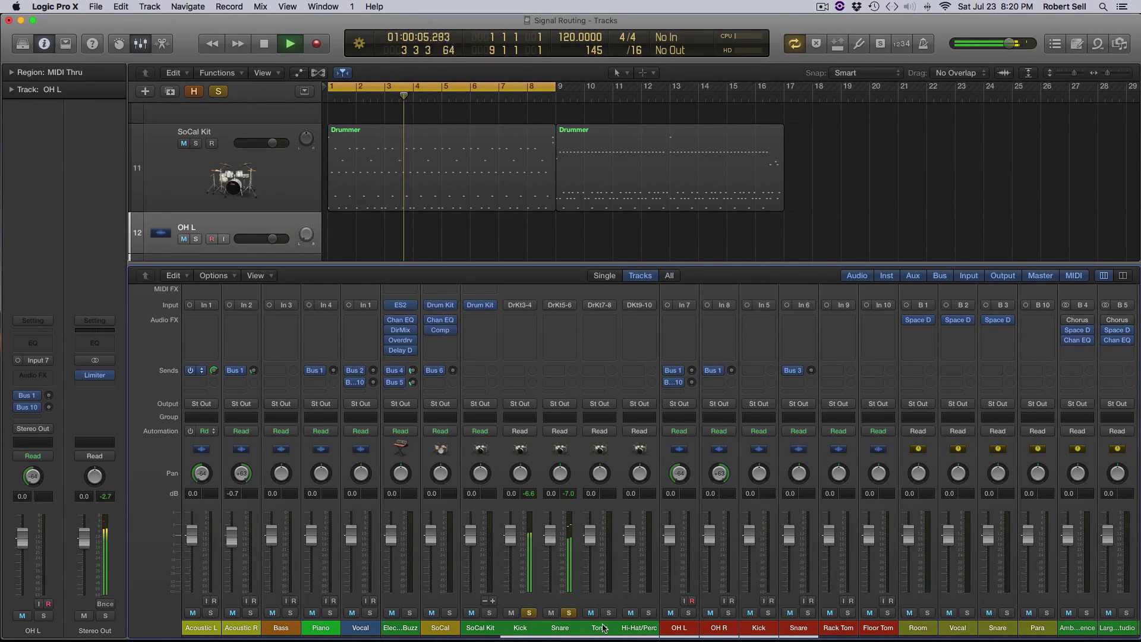
pyautogui.click(529, 612)
pyautogui.click(569, 613)
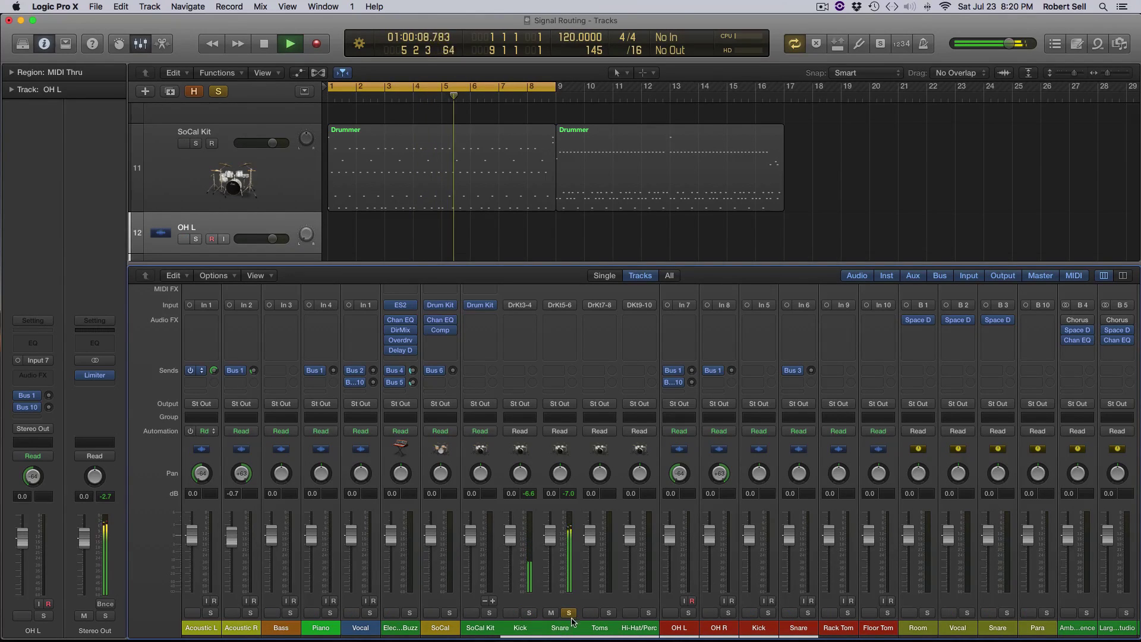
pyautogui.click(569, 613)
pyautogui.press('space')
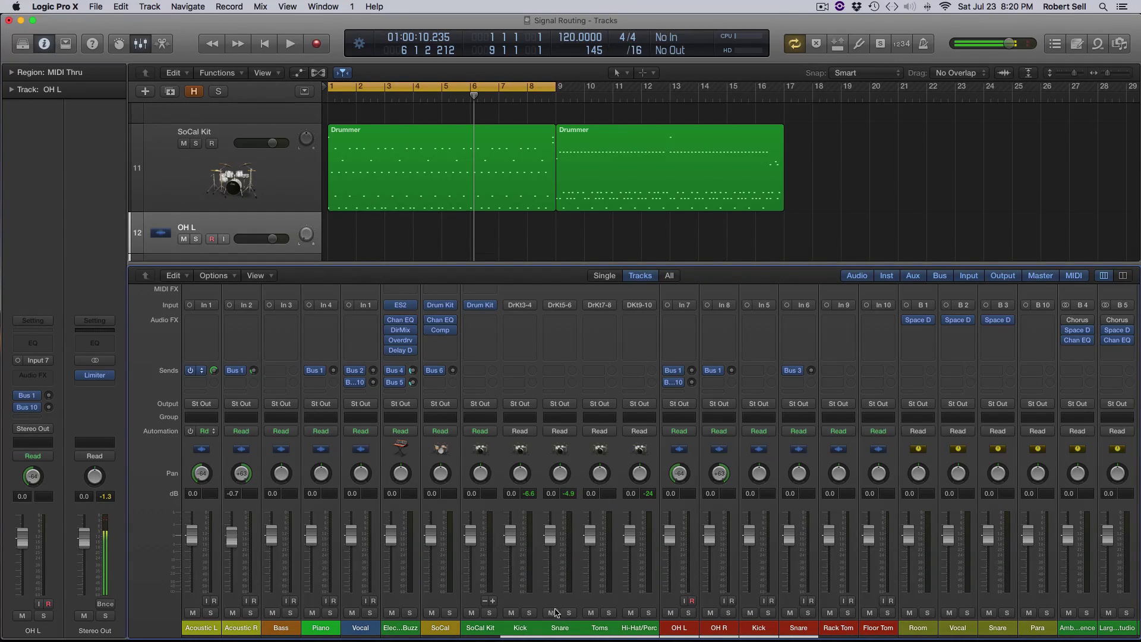
# Route the Snare channel's send to Bus 3 (Snare) and adjust its reverb send level while listening.
pyautogui.click(561, 372)
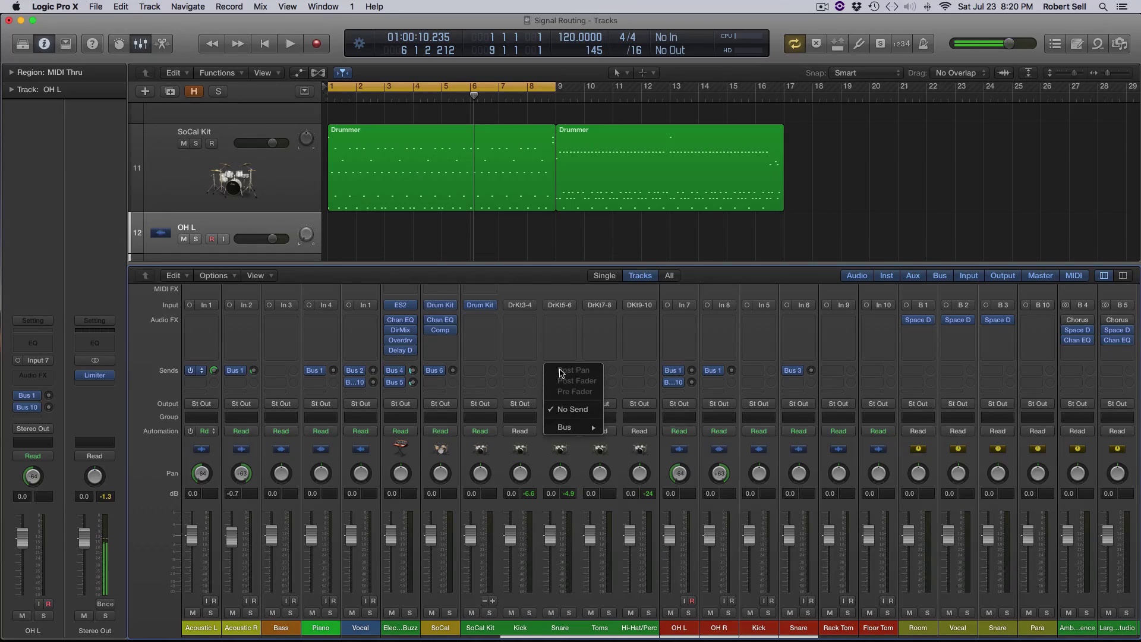
pyautogui.moveTo(571, 427)
pyautogui.click(636, 450)
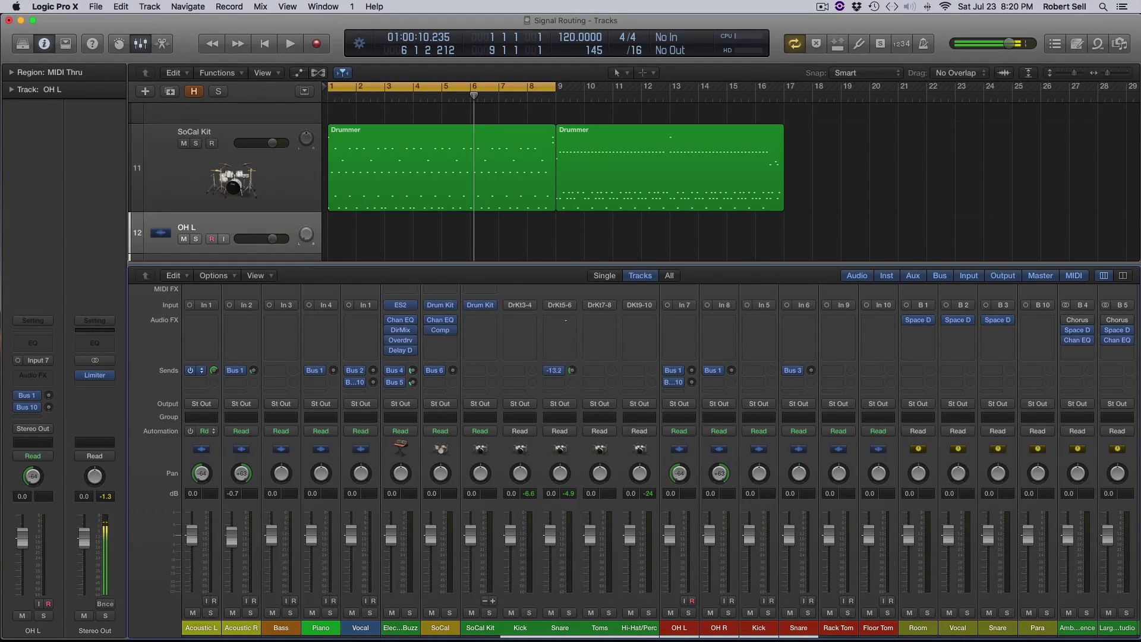
pyautogui.click(569, 613)
pyautogui.press('space')
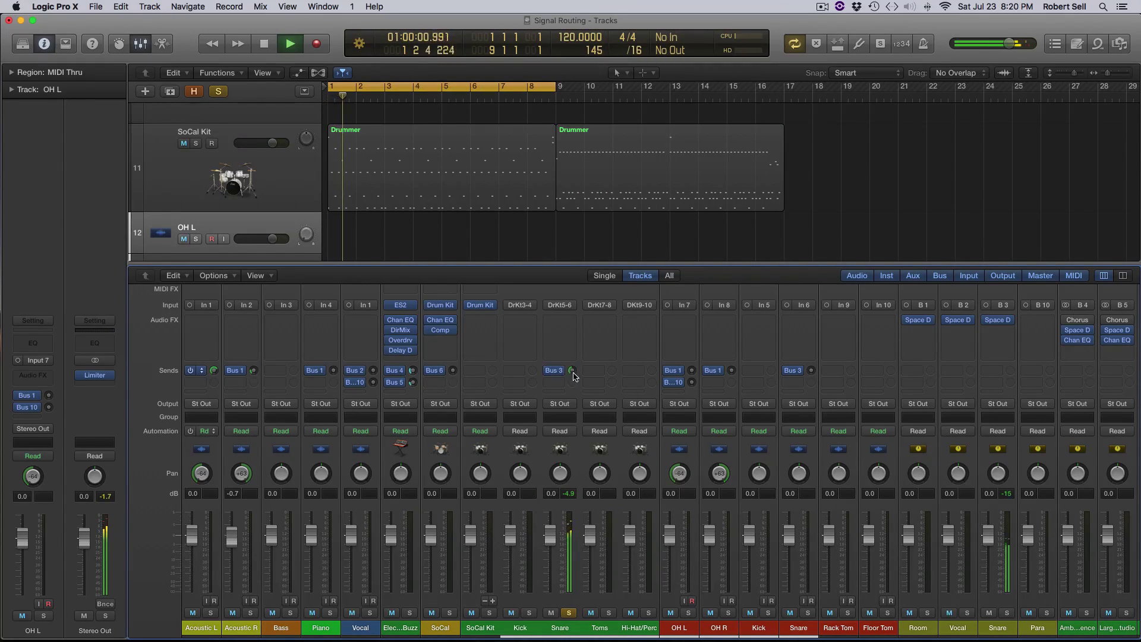
pyautogui.moveTo(574, 374); pyautogui.dragTo(573, 386)
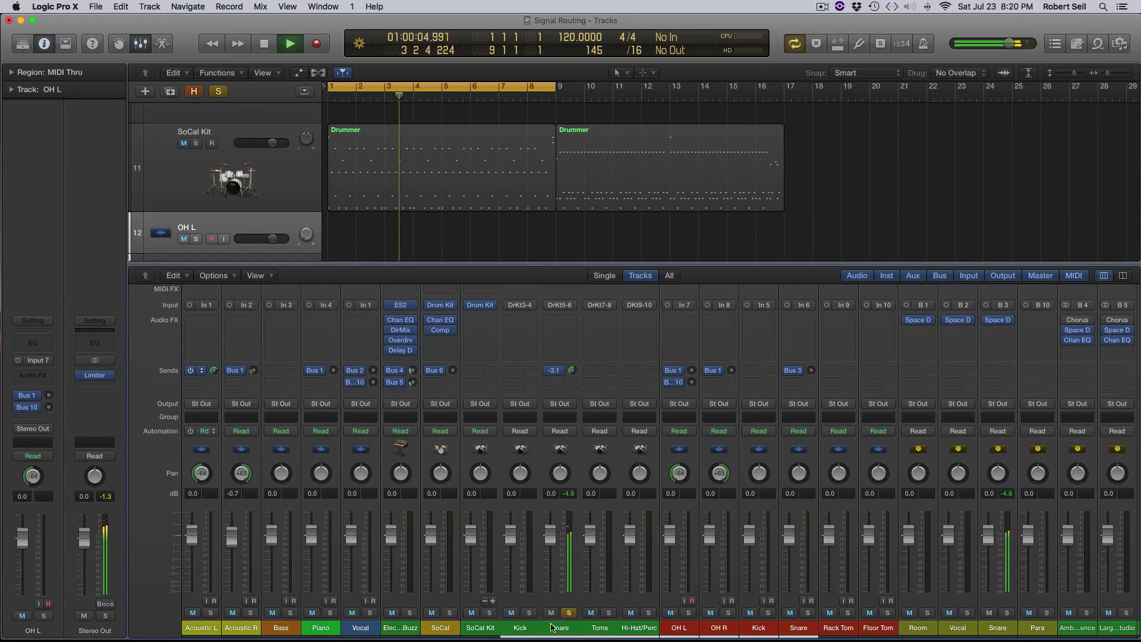
pyautogui.click(568, 613)
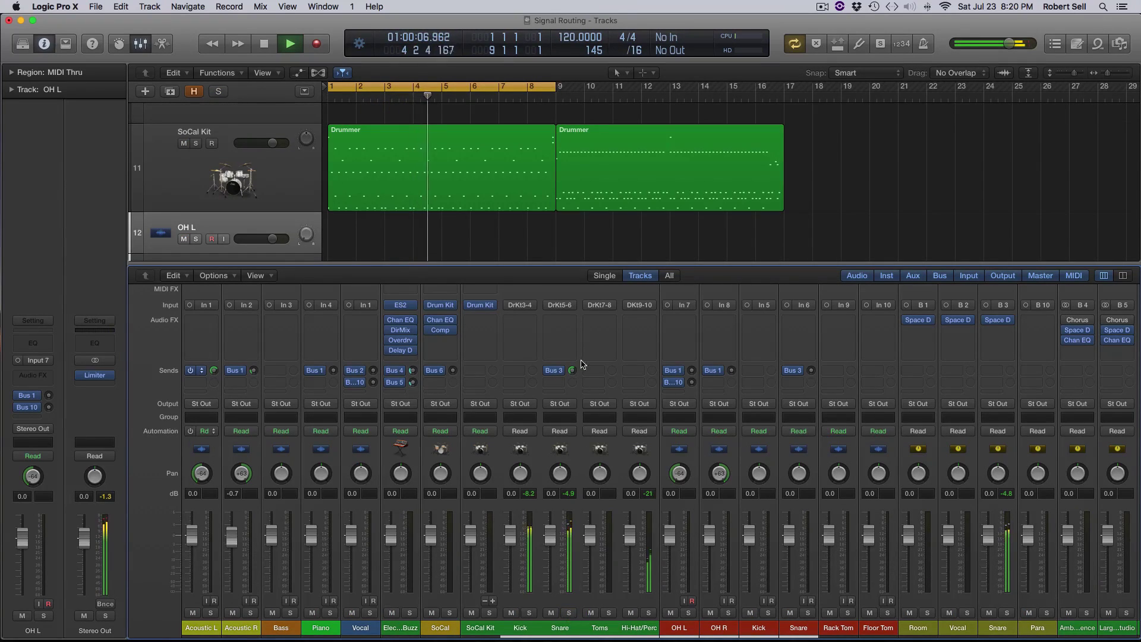
pyautogui.moveTo(572, 370)
pyautogui.mouseDown()
pyautogui.moveTo(572, 410)
pyautogui.moveTo(572, 392)
pyautogui.mouseUp()
pyautogui.press('space')
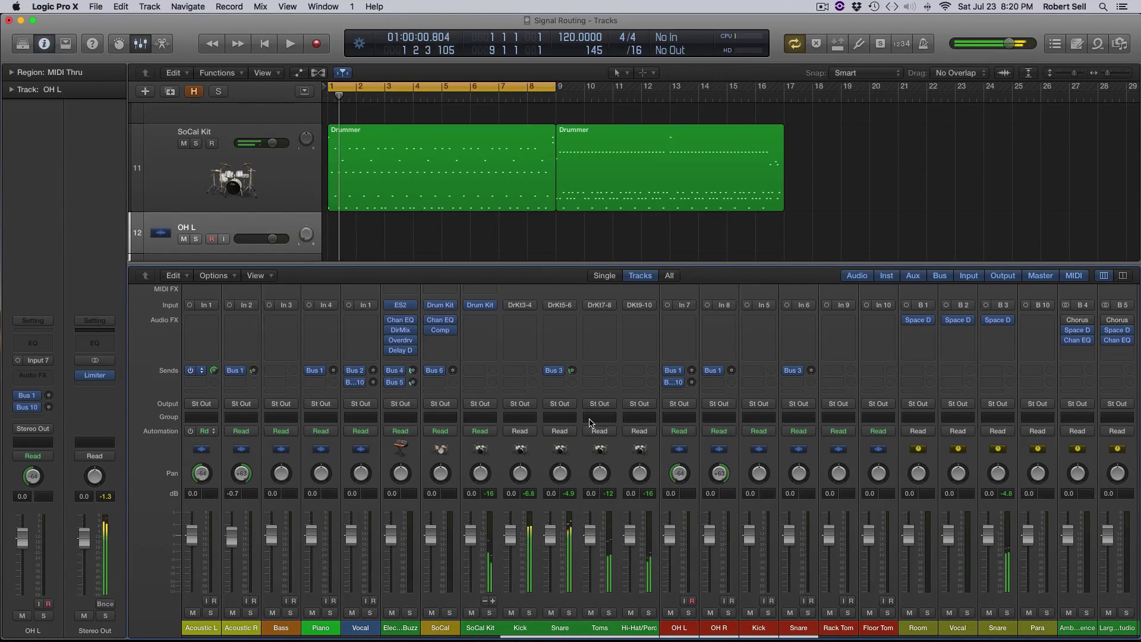